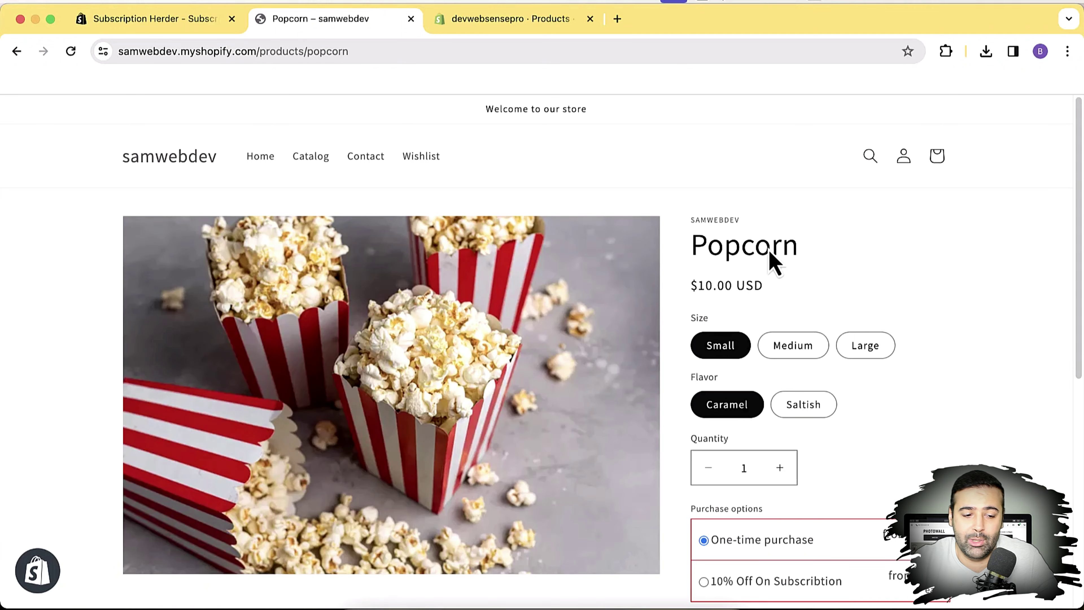
Step: Review the Subscription Herder listing in the Shopify App Store, including its pricing plans
{"action": "left_click", "coordinate": [173, 24]}
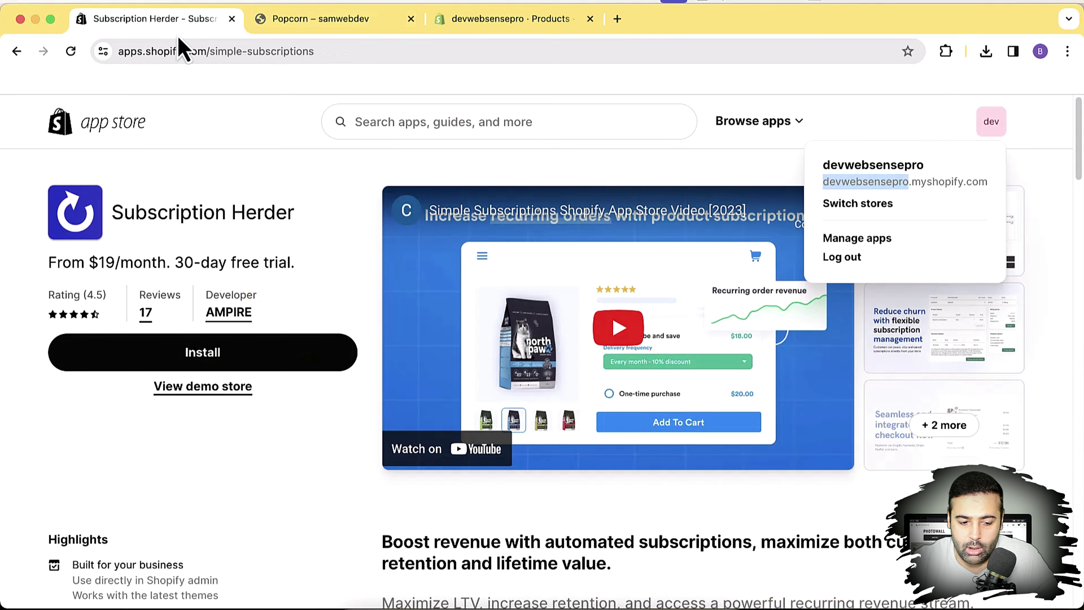
{"action": "left_click_drag", "start_coordinate": [112, 212], "coordinate": [310, 223]}
{"action": "left_click", "coordinate": [318, 239]}
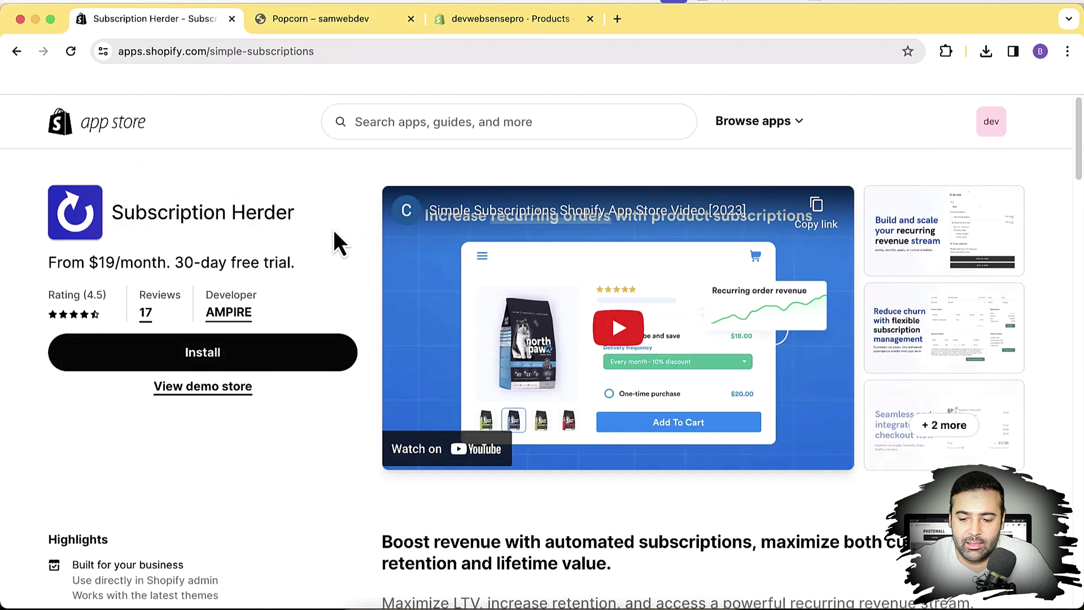
{"action": "left_click_drag", "start_coordinate": [1080, 150], "coordinate": [1080, 303]}
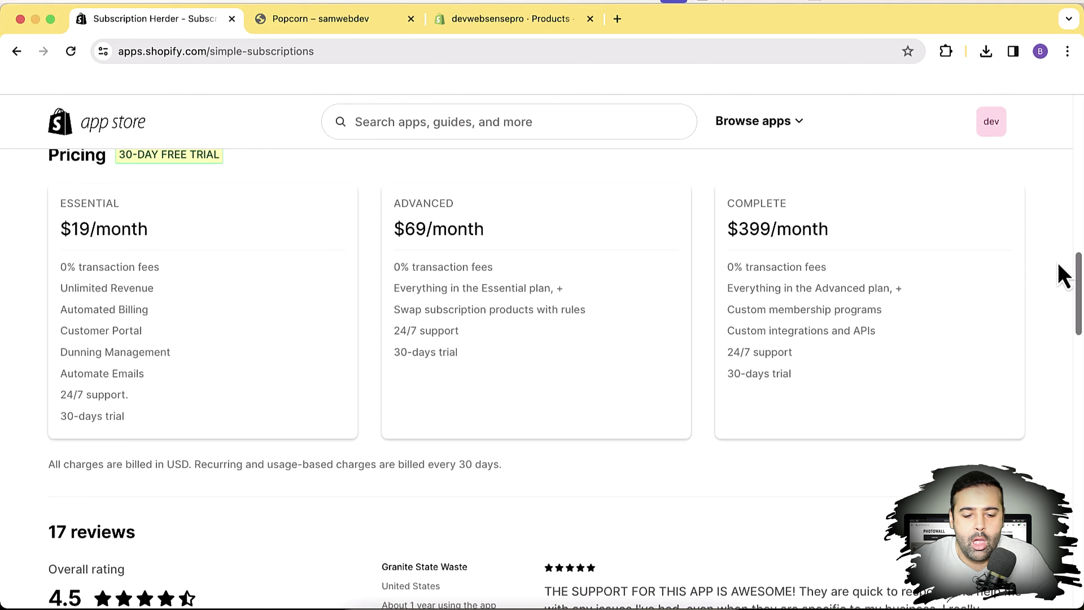
{"action": "scroll", "coordinate": [1059, 269], "scroll_direction": "up", "scroll_amount": 15}
Step: On the samwebdev Popcorn page, try the "10% Off On Subscribtion" purchase option and check the purchase options for the Medium size
{"action": "left_click", "coordinate": [375, 18]}
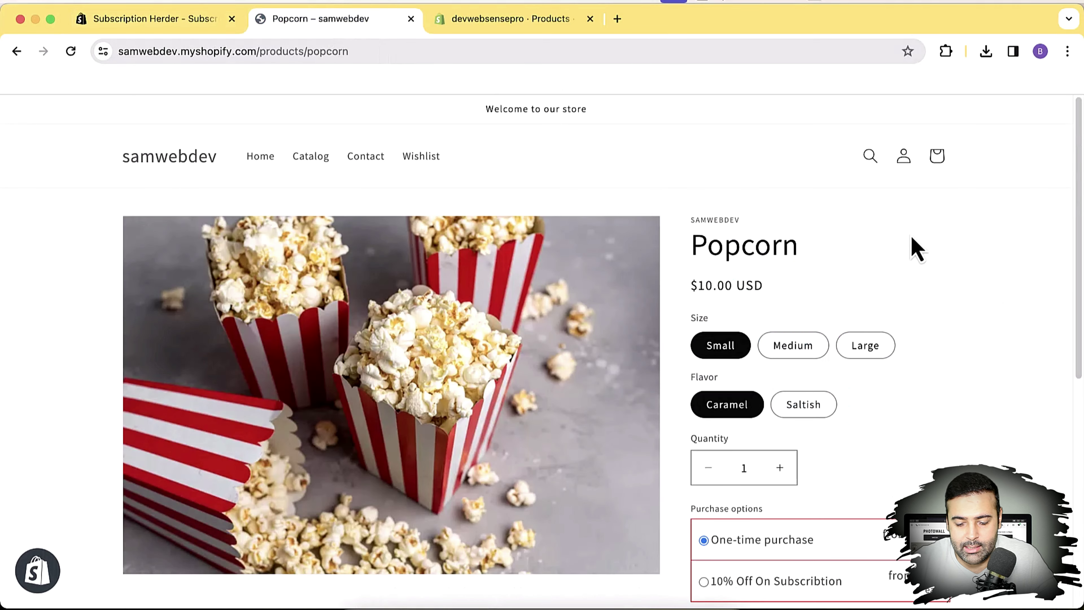
{"action": "scroll", "coordinate": [915, 250], "scroll_direction": "down", "scroll_amount": 3}
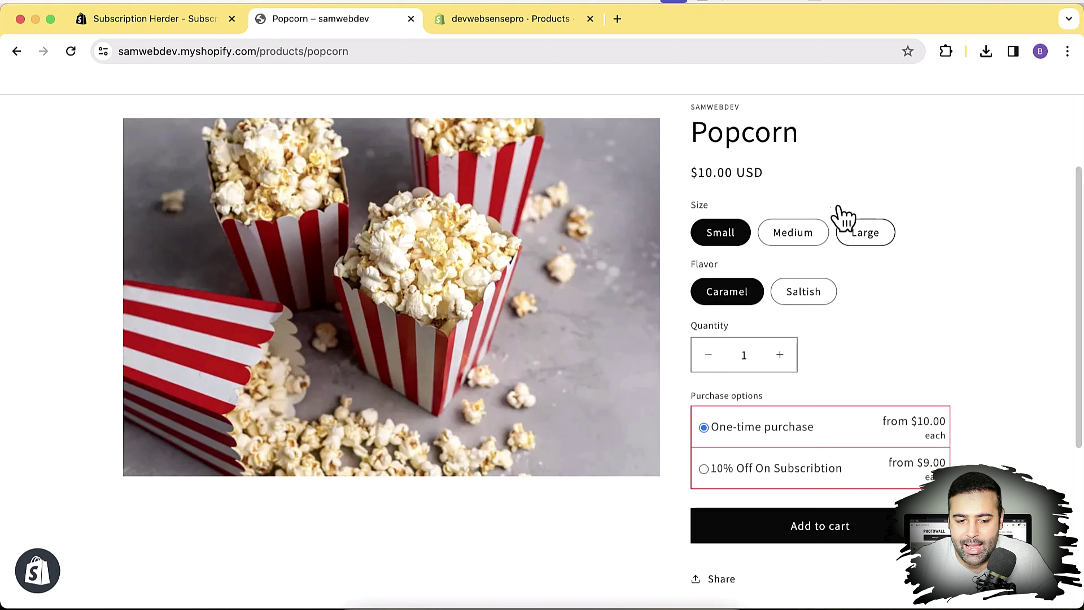
{"action": "scroll", "coordinate": [952, 200], "scroll_direction": "down", "scroll_amount": 3}
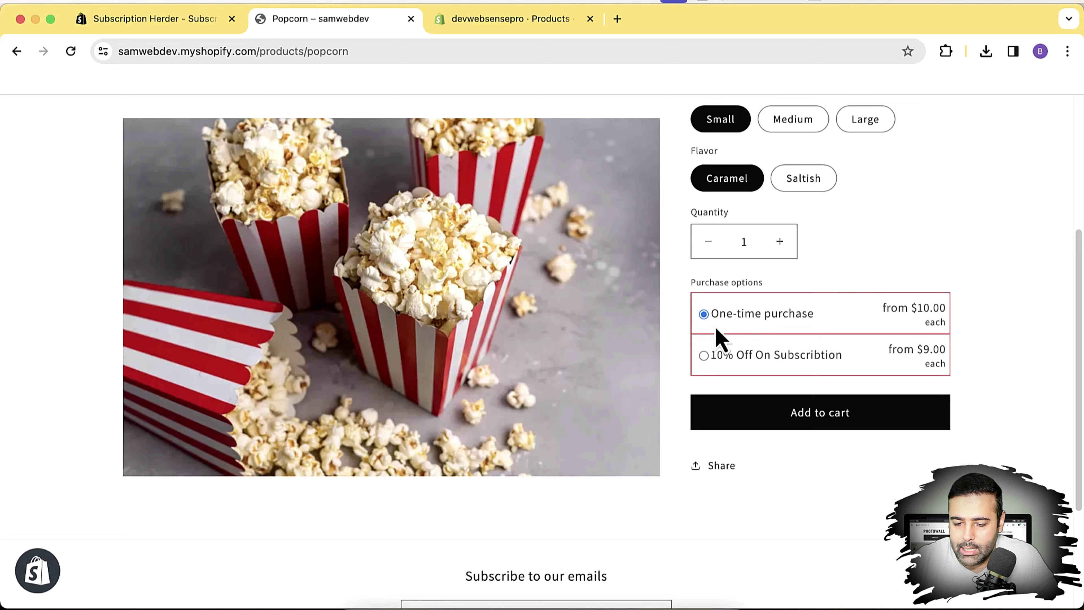
{"action": "left_click", "coordinate": [809, 363]}
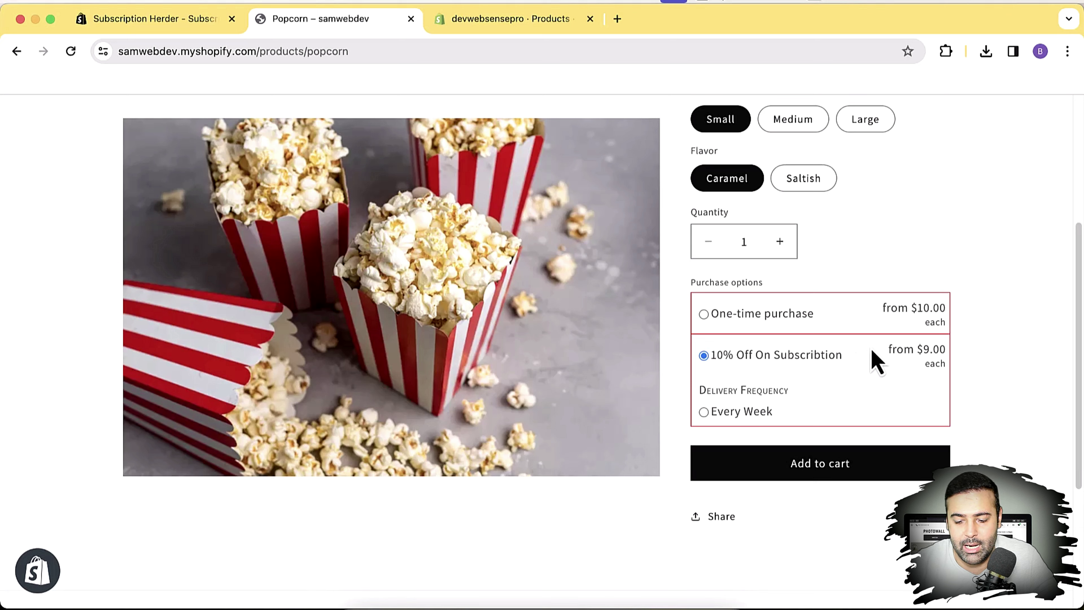
{"action": "scroll", "coordinate": [862, 346], "scroll_direction": "up", "scroll_amount": 3}
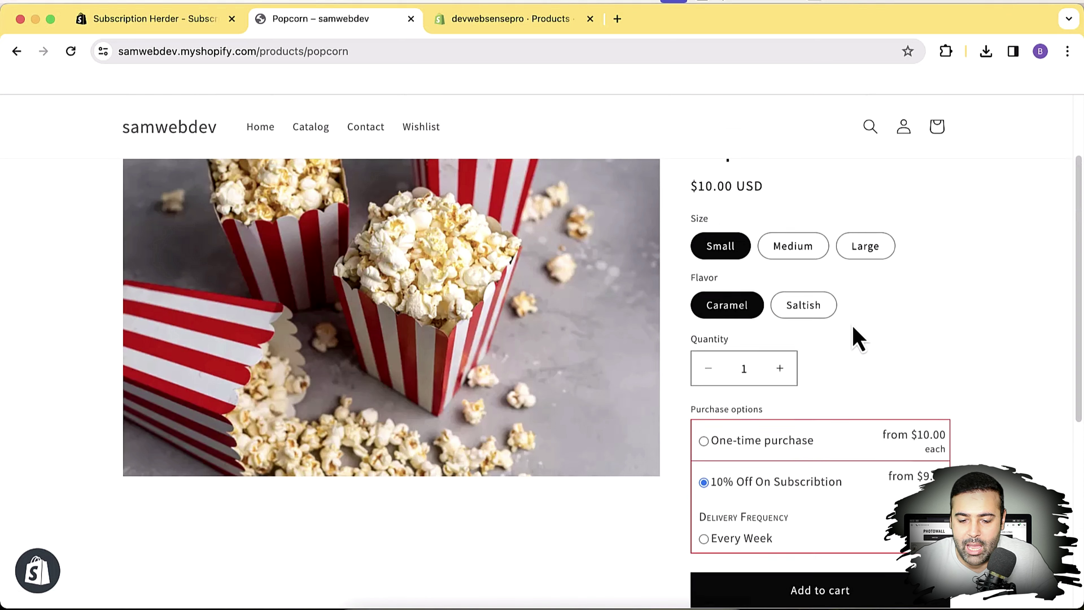
{"action": "scroll", "coordinate": [790, 278], "scroll_direction": "up", "scroll_amount": 3}
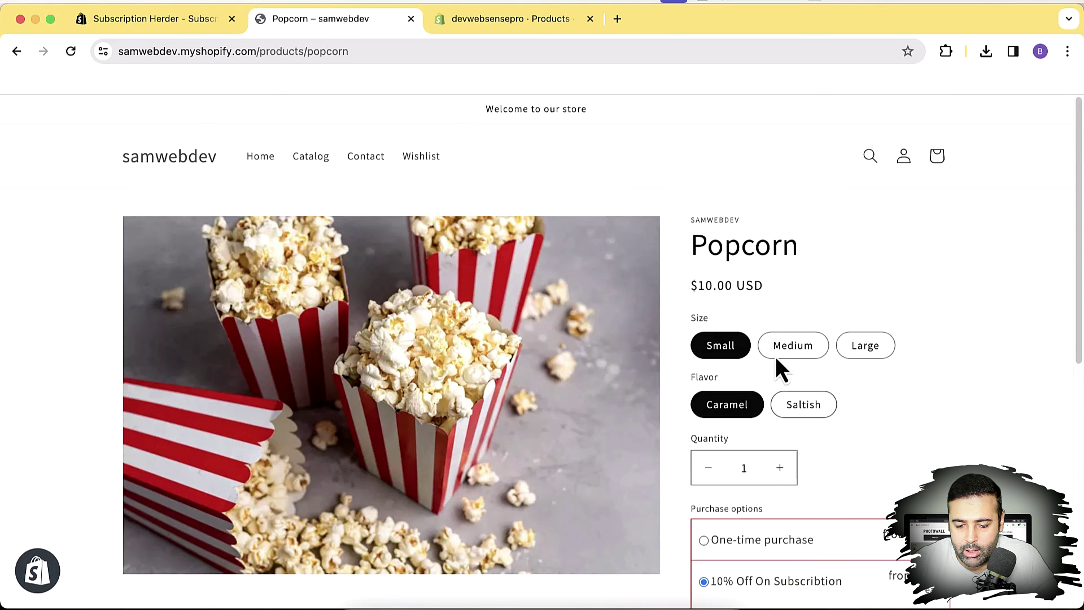
{"action": "left_click", "coordinate": [785, 349]}
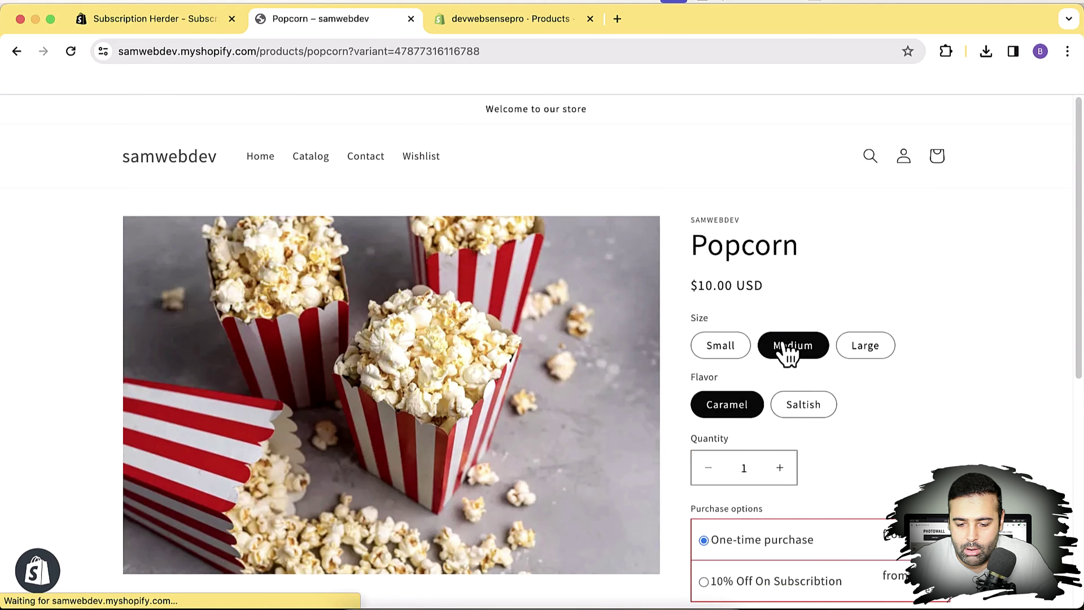
{"action": "scroll", "coordinate": [785, 355], "scroll_direction": "down", "scroll_amount": 3}
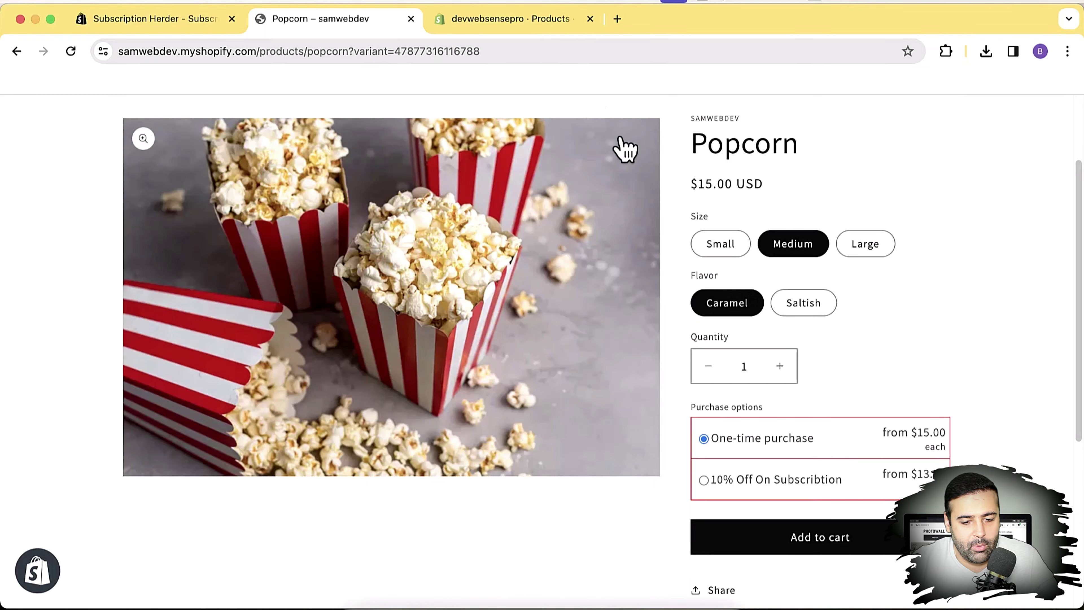
Step: Open the store admin at devwebsensepro.myshopify.com/admin in a new browser tab
{"action": "left_click", "coordinate": [617, 20]}
{"action": "type", "text": "devwebsensepro.myshopify.com/admin"}
{"action": "key", "text": "Return"}
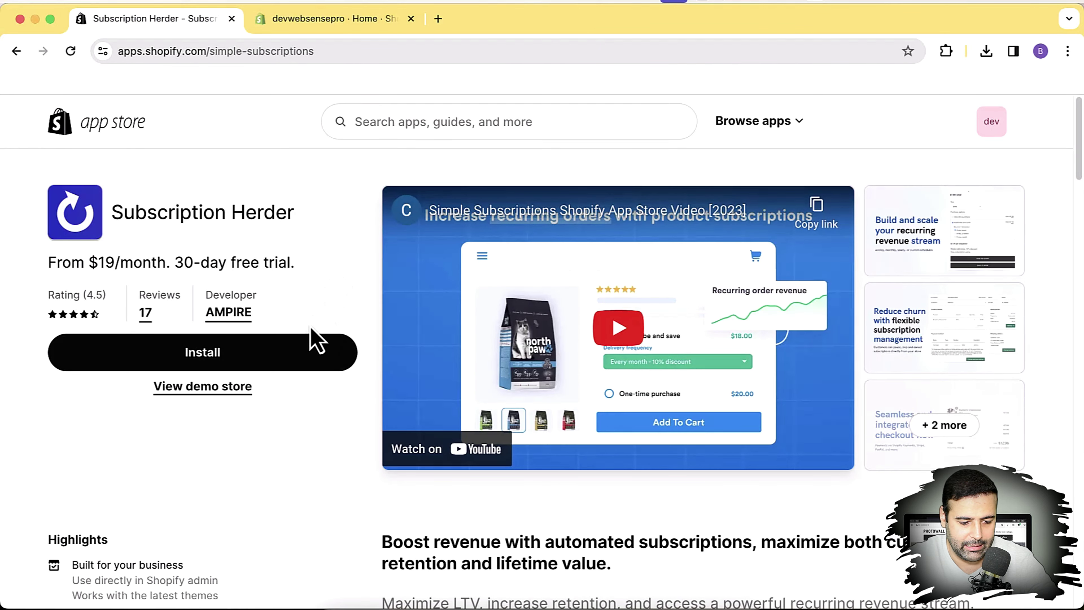
Step: Install the Subscription Herder app on the devwebsensepro store and view its installation steps
{"action": "left_click", "coordinate": [293, 366]}
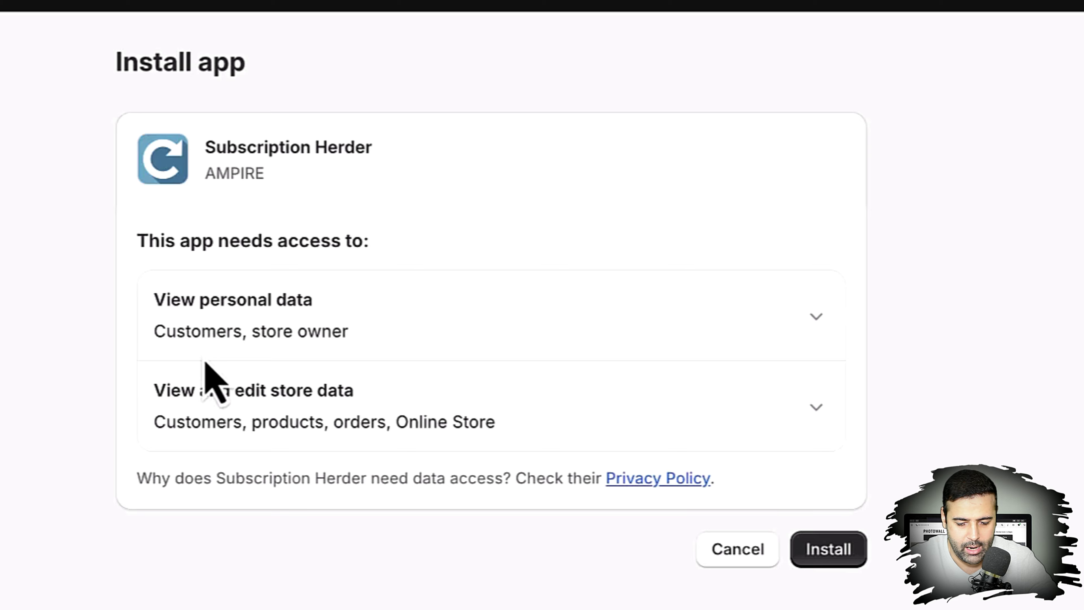
{"action": "left_click", "coordinate": [836, 554]}
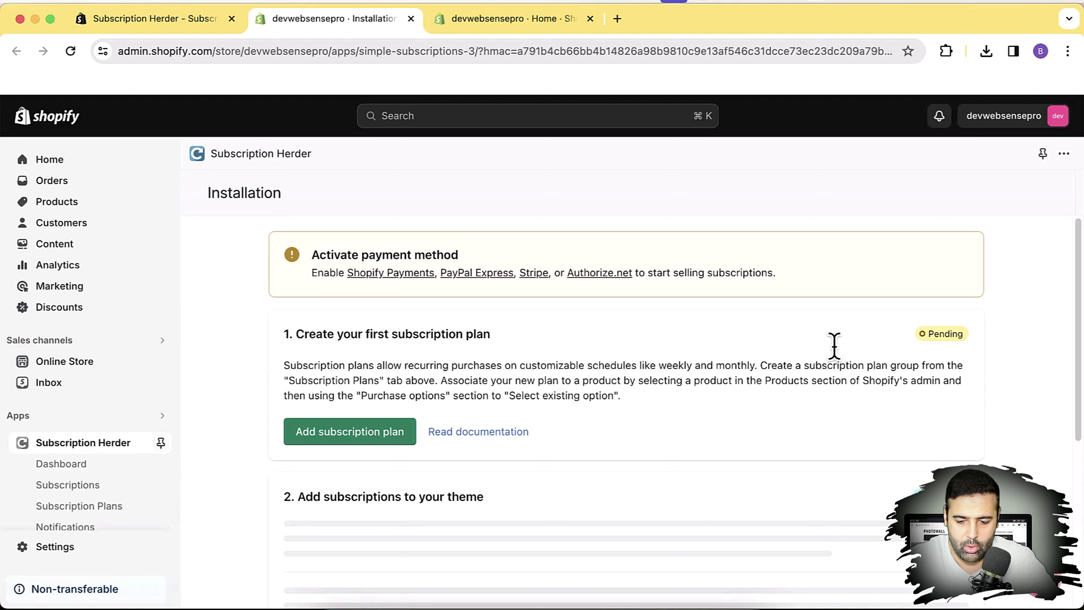
{"action": "left_click_drag", "start_coordinate": [1081, 299], "coordinate": [1080, 348]}
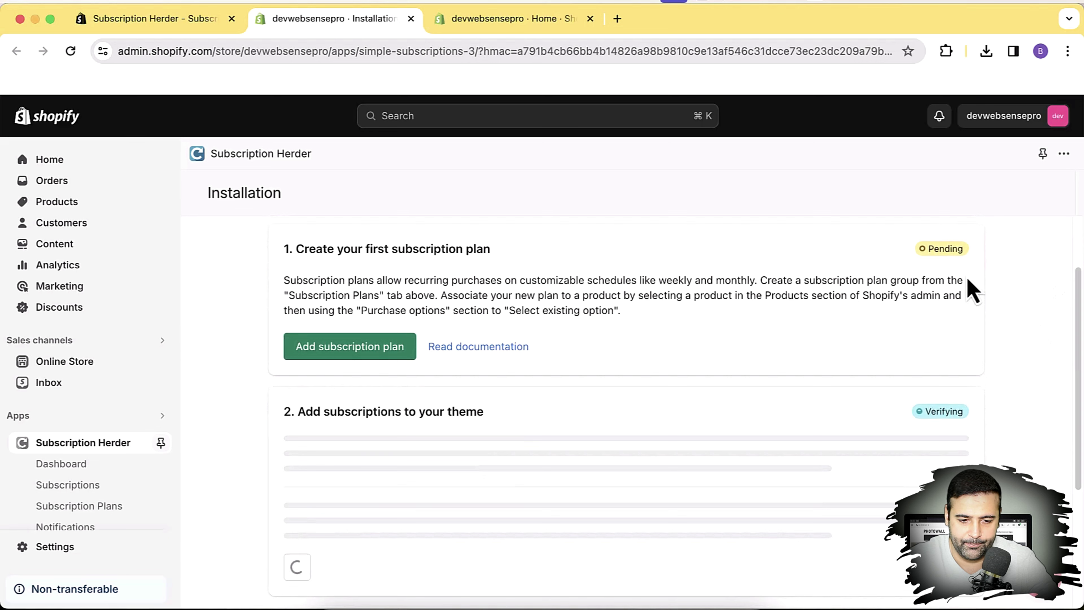
Step: Open the Popcorn product from the devwebsensepro admin, preview its store page without the preview bar and check its purchase area
{"action": "left_click", "coordinate": [512, 19]}
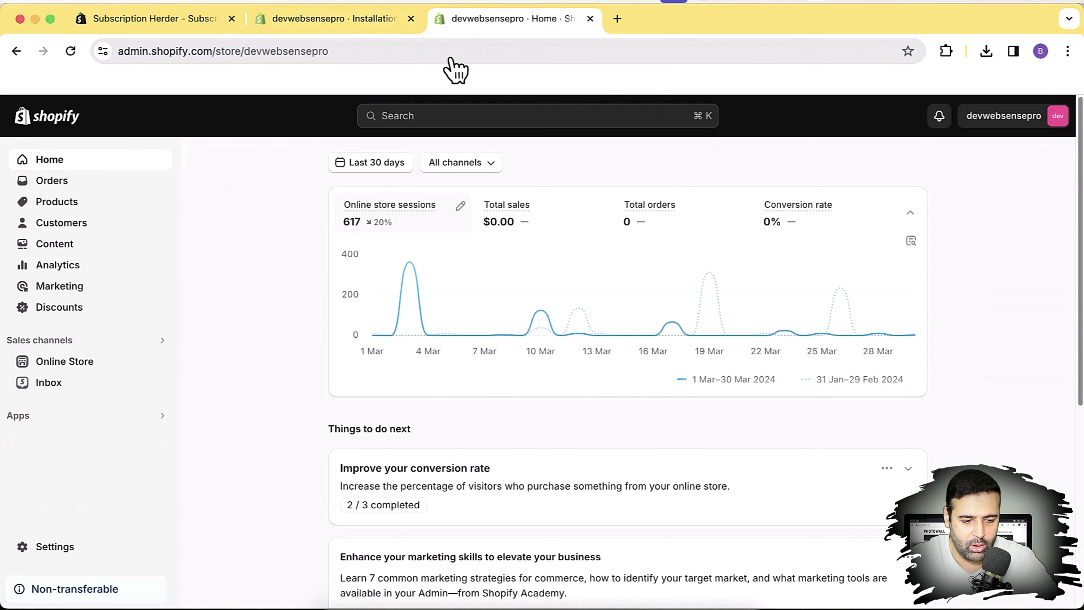
{"action": "left_click", "coordinate": [99, 208]}
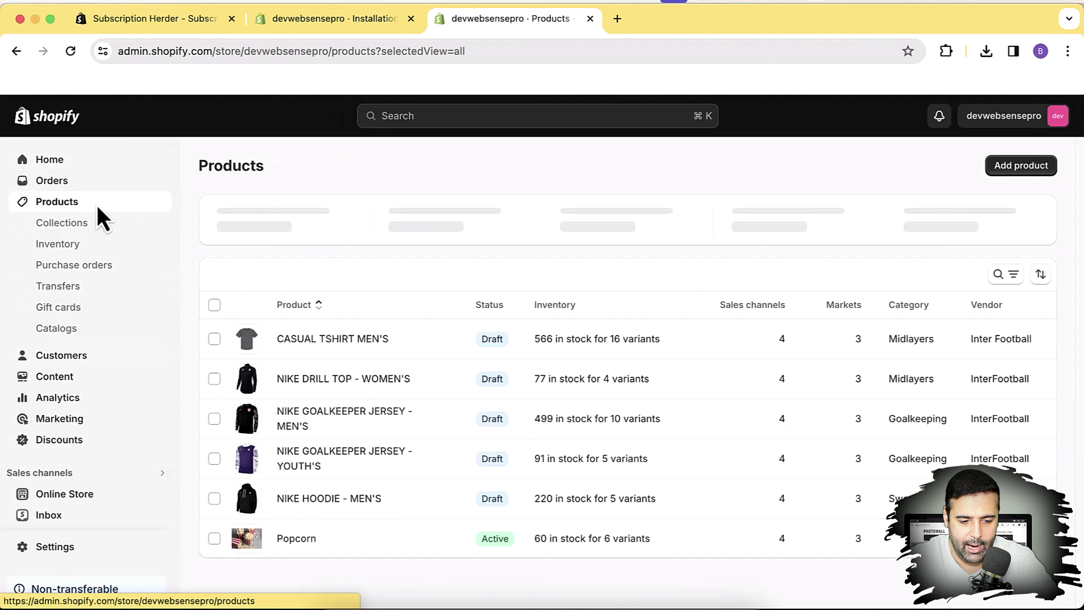
{"action": "left_click", "coordinate": [336, 538]}
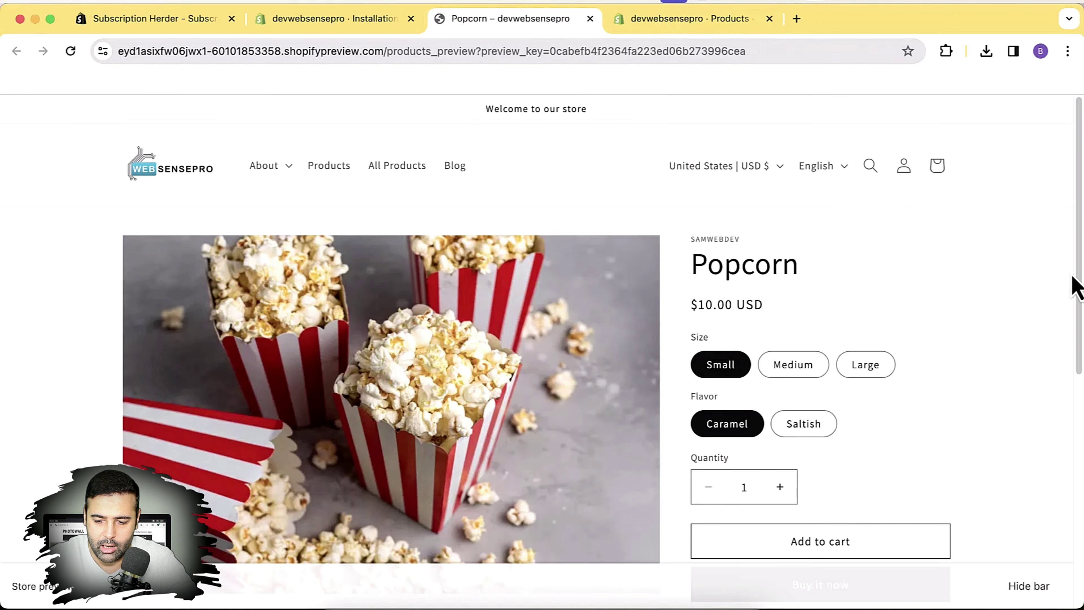
{"action": "left_click_drag", "start_coordinate": [1076, 286], "coordinate": [1079, 315]}
{"action": "left_click", "coordinate": [1041, 586]}
{"action": "scroll", "coordinate": [1080, 363], "scroll_direction": "up", "scroll_amount": 1}
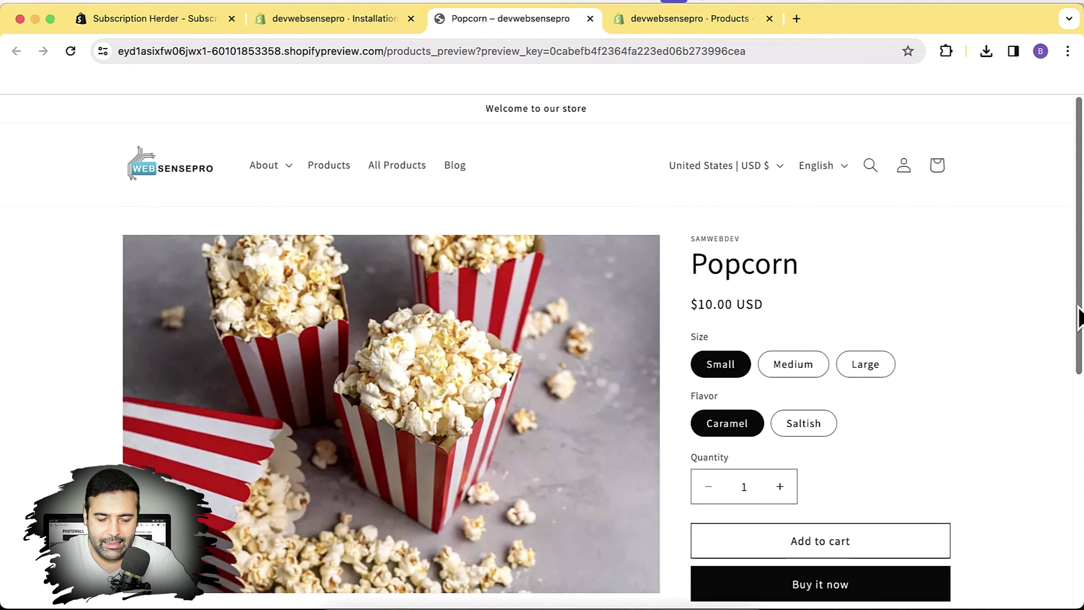
Step: Return to the Subscription Herder installation page and start creating a new subscription plan
{"action": "left_click", "coordinate": [335, 22]}
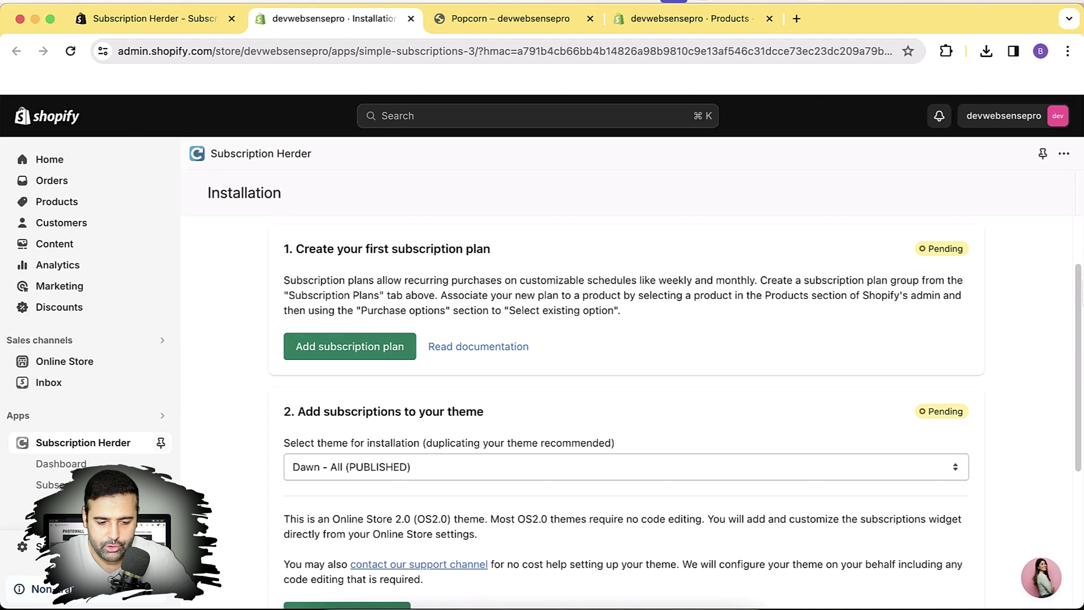
{"action": "left_click", "coordinate": [342, 356]}
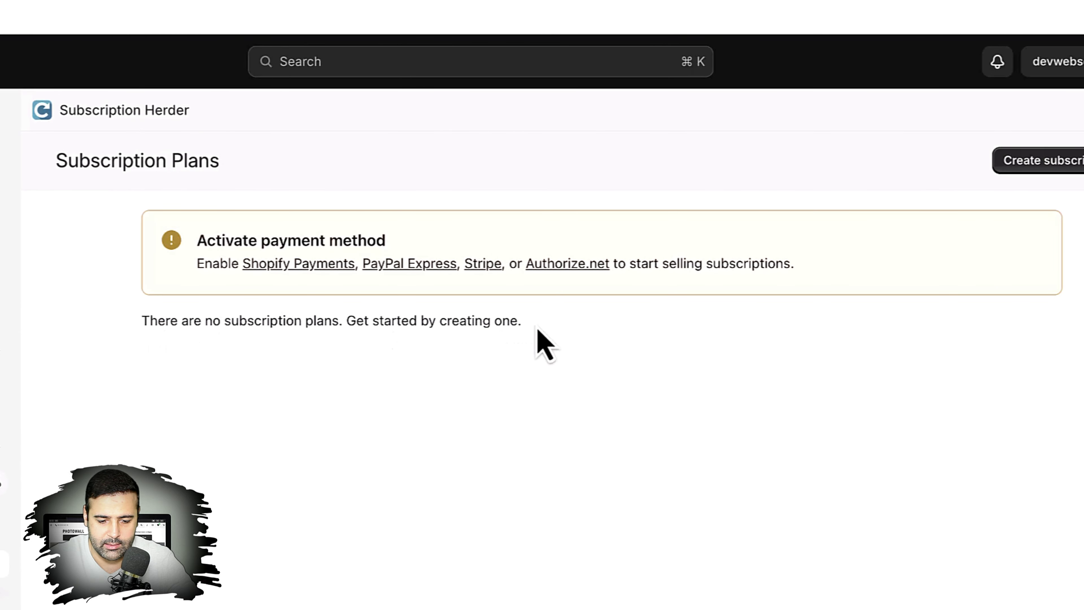
{"action": "left_click_drag", "start_coordinate": [539, 331], "coordinate": [126, 342]}
{"action": "left_click", "coordinate": [432, 361]}
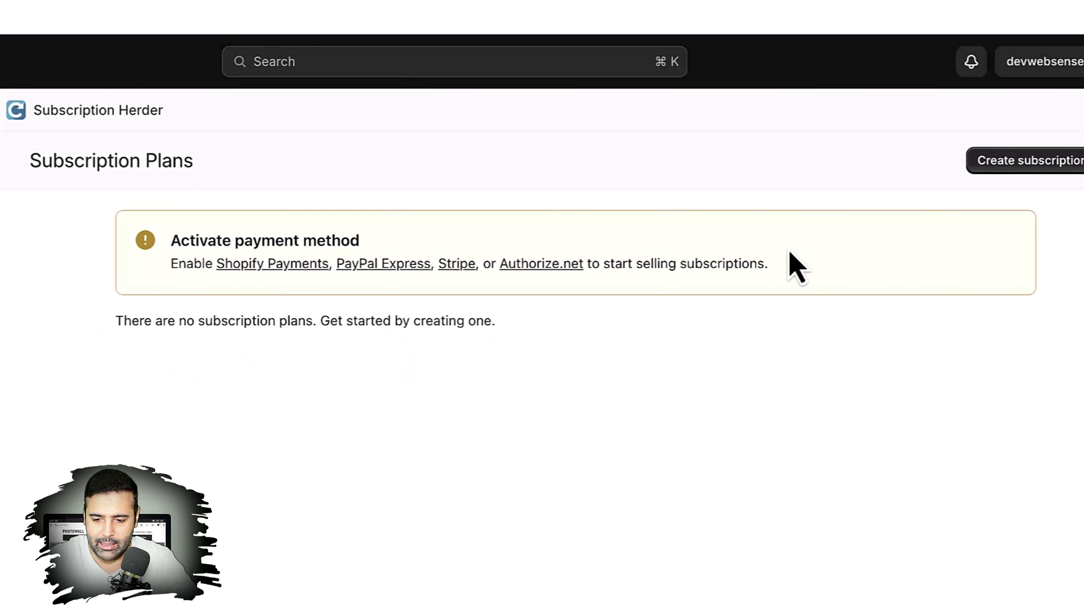
{"action": "left_click", "coordinate": [1042, 160]}
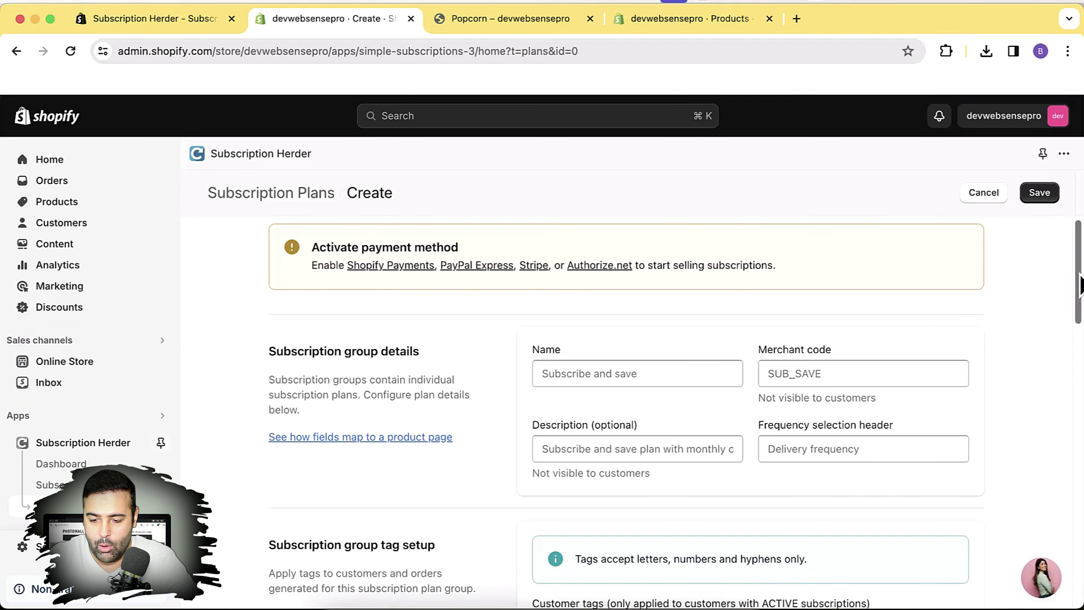
Step: Fill in the subscription group details with name "Subscribe and Save", merchant code "sub_save" and frequency selection header "Delivery Frequency"
{"action": "scroll", "coordinate": [1080, 300], "scroll_direction": "down", "scroll_amount": 3}
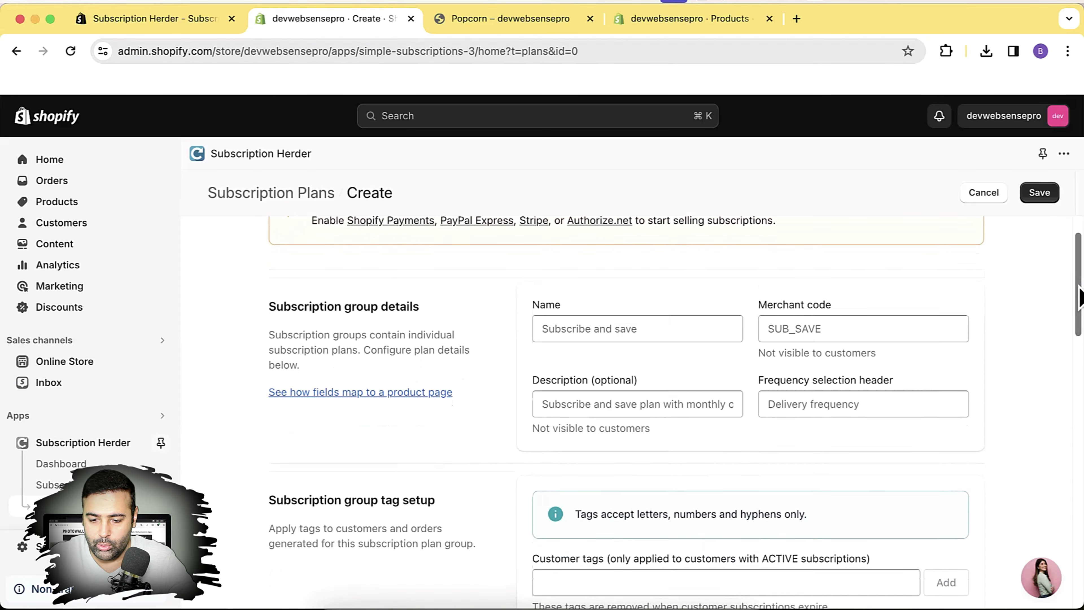
{"action": "left_click", "coordinate": [673, 315]}
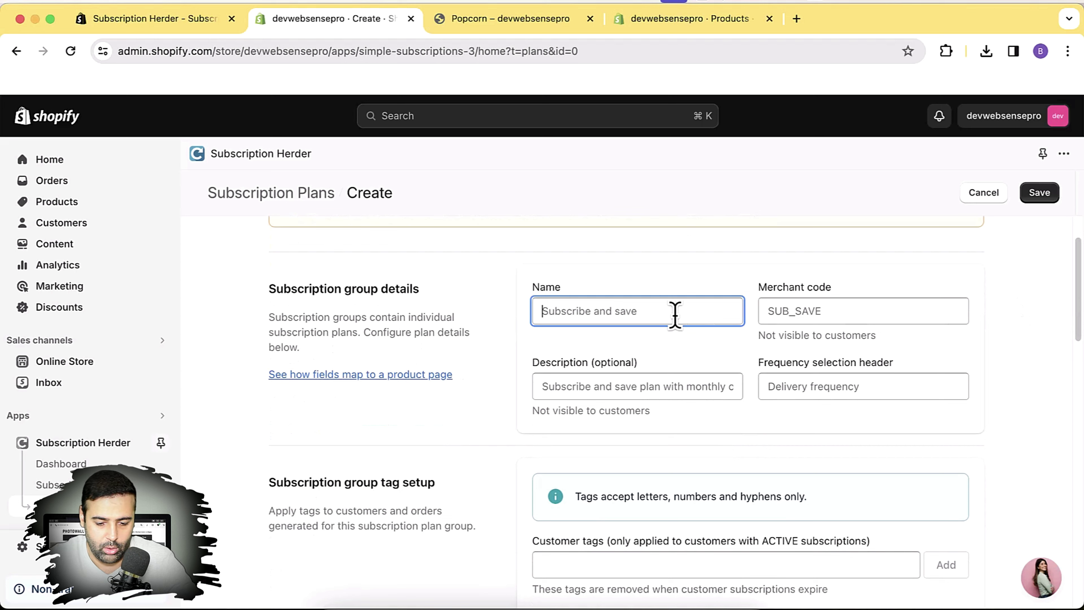
{"action": "type", "text": "S"}
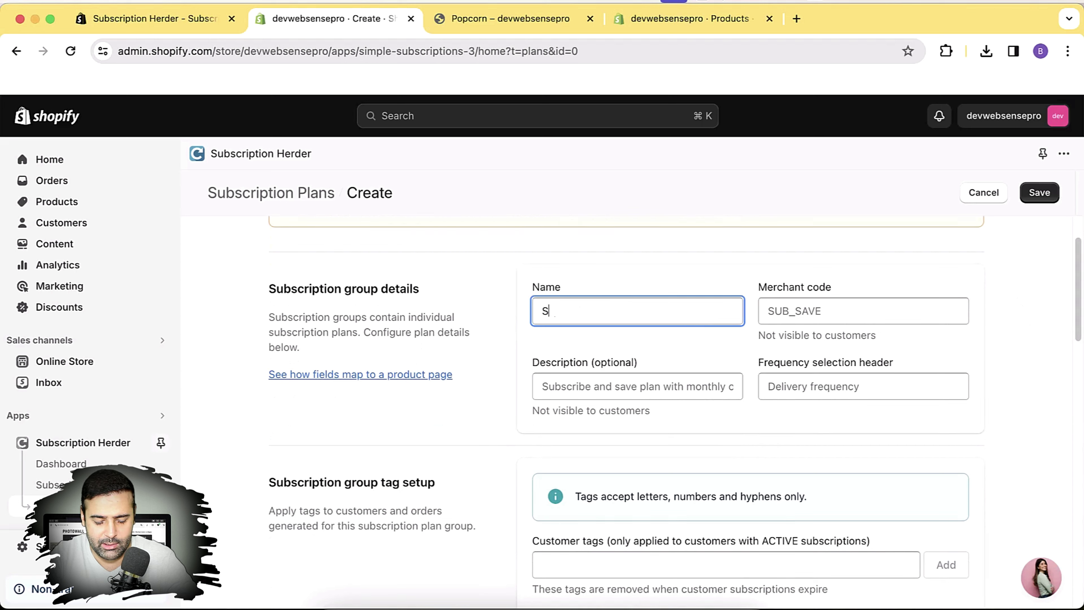
{"action": "type", "text": "ubscribe and Save"}
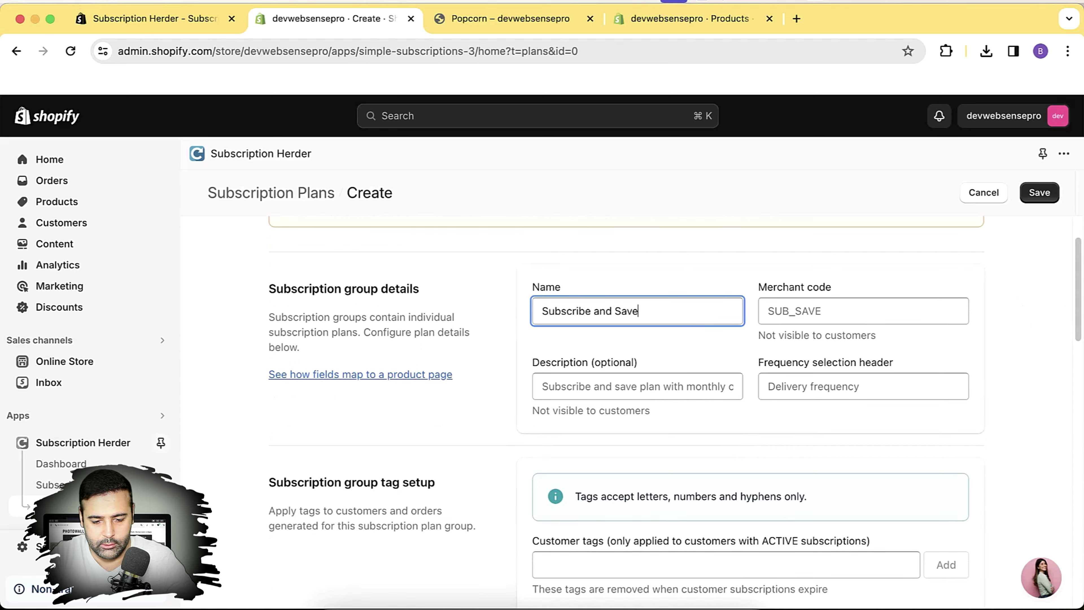
{"action": "key", "text": "Tab"}
{"action": "type", "text": "s"}
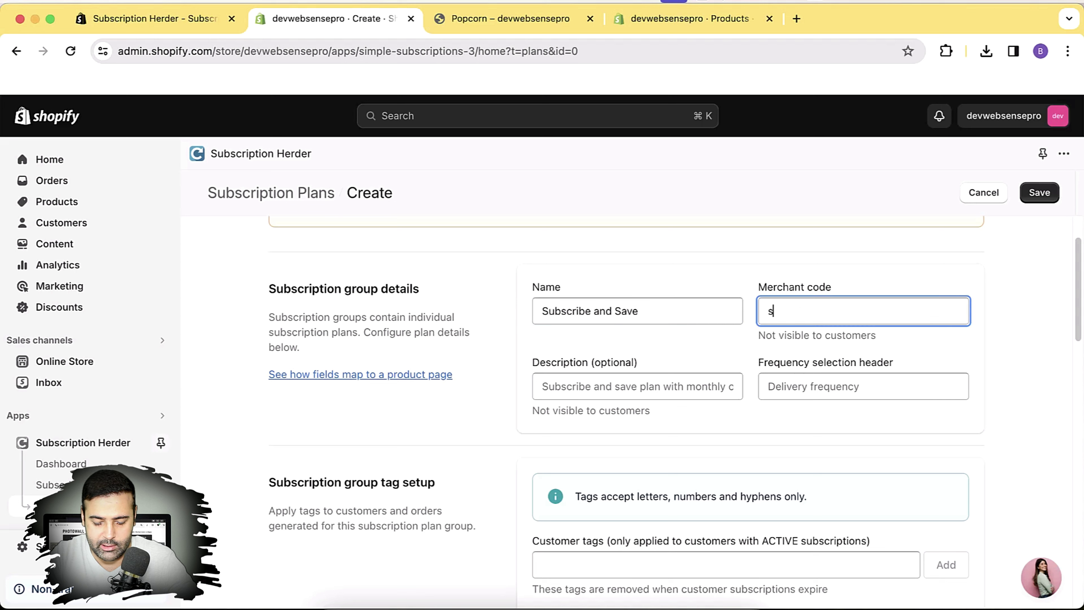
{"action": "type", "text": "ub_save"}
{"action": "key", "text": "Tab"}
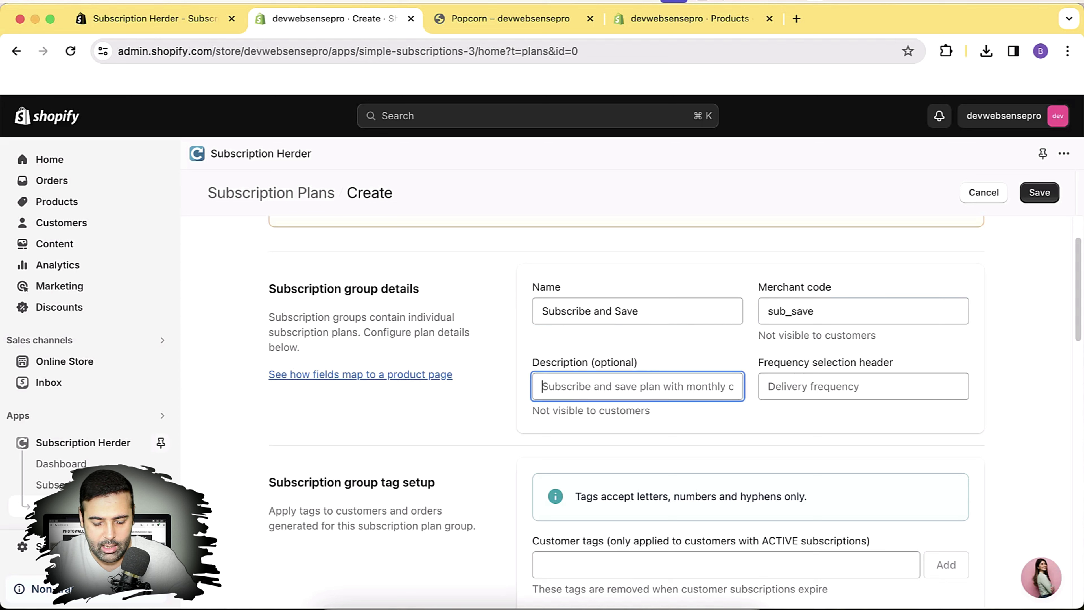
{"action": "left_click", "coordinate": [768, 386]}
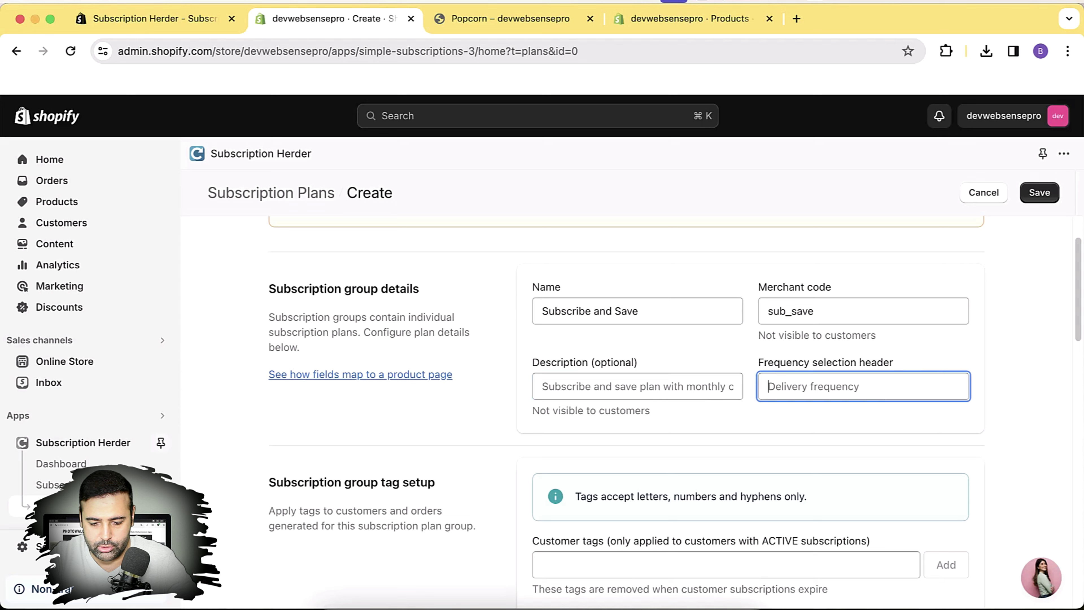
{"action": "type", "text": "Delivery Frequency"}
{"action": "key", "text": "Tab"}
Step: Skip the subscription group tag setup and open the Name field of the first subscription plan for entry
{"action": "scroll", "coordinate": [792, 359], "scroll_direction": "down", "scroll_amount": 3}
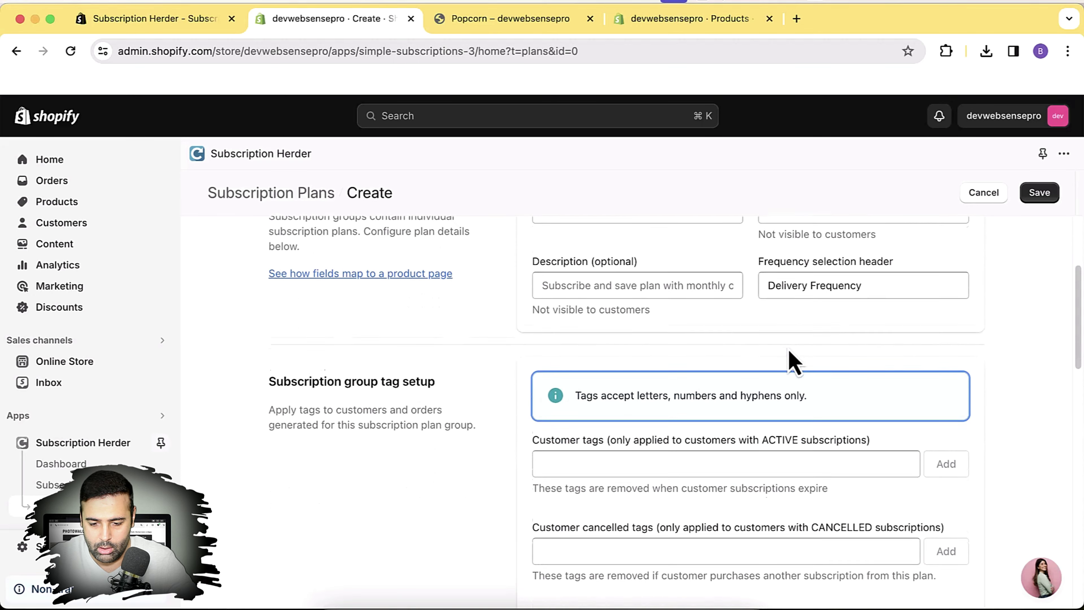
{"action": "scroll", "coordinate": [792, 360], "scroll_direction": "down", "scroll_amount": 1}
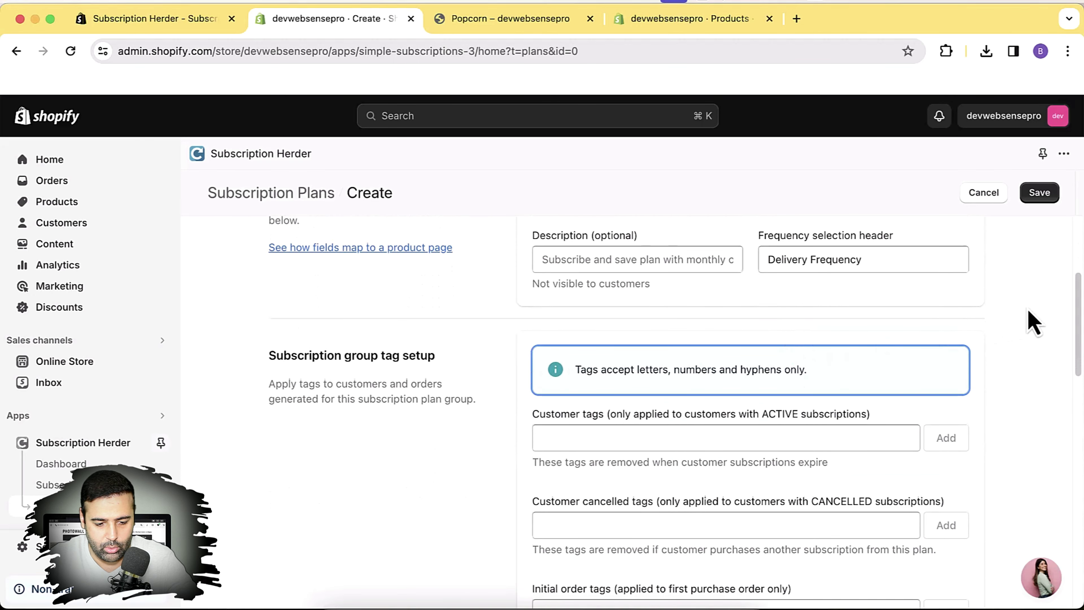
{"action": "scroll", "coordinate": [1029, 318], "scroll_direction": "down", "scroll_amount": 3}
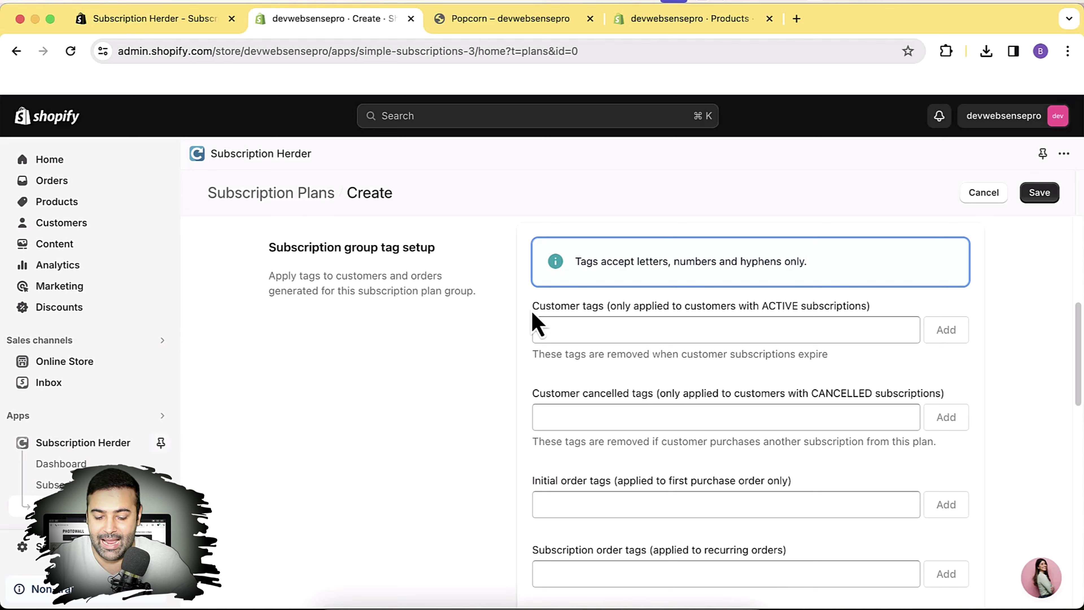
{"action": "scroll", "coordinate": [878, 293], "scroll_direction": "down", "scroll_amount": 9}
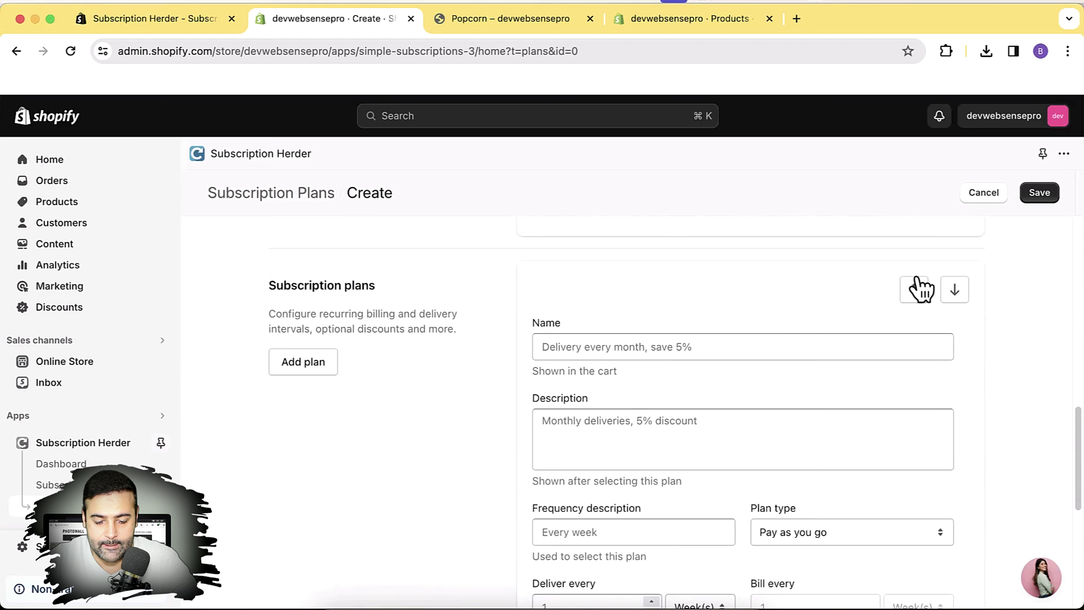
{"action": "scroll", "coordinate": [918, 288], "scroll_direction": "down", "scroll_amount": 1}
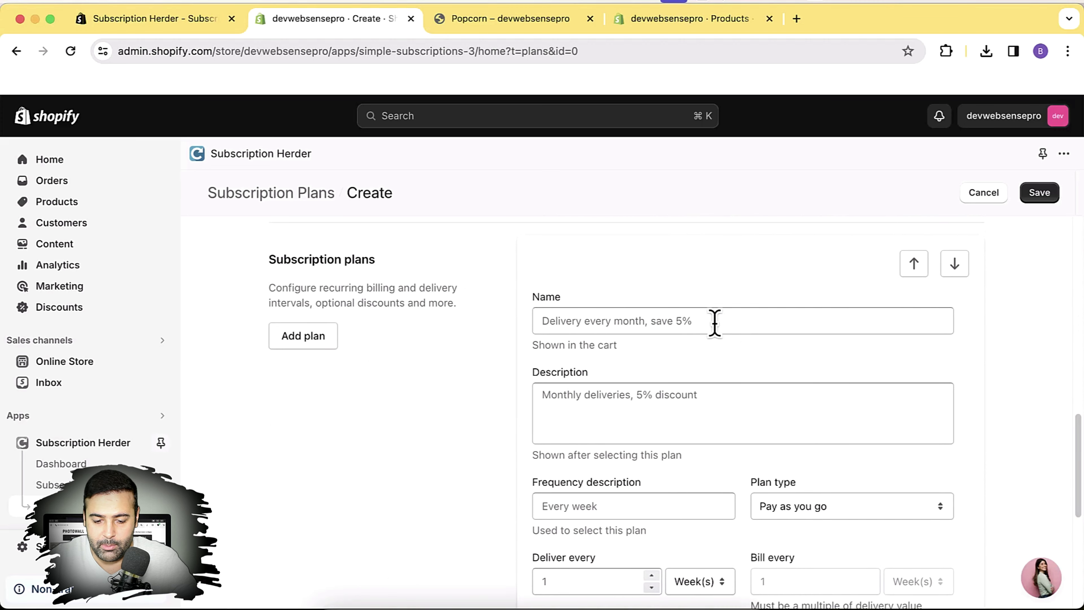
{"action": "left_click", "coordinate": [691, 329]}
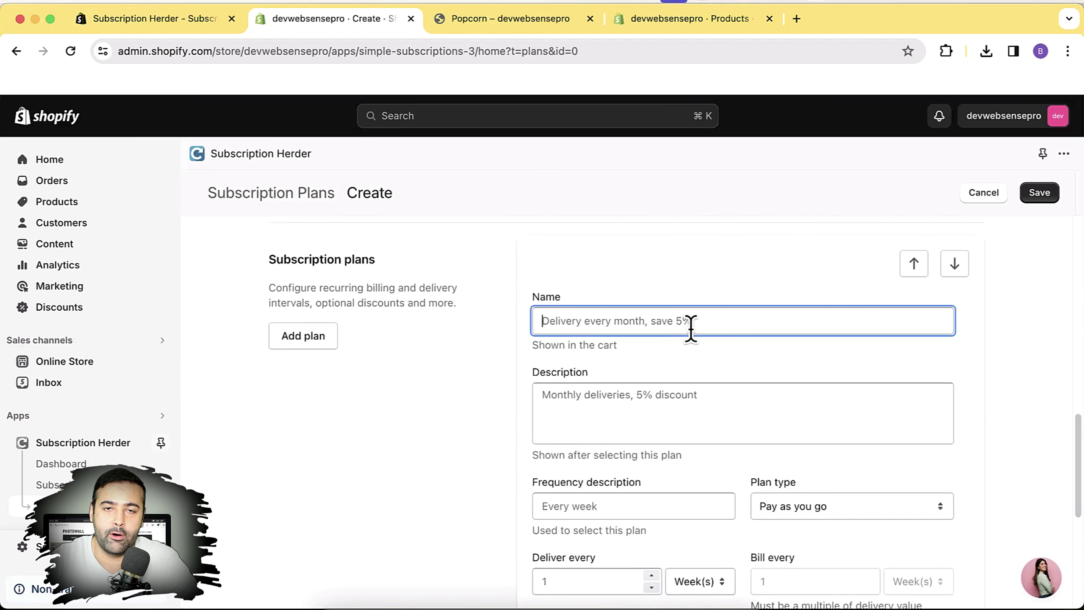
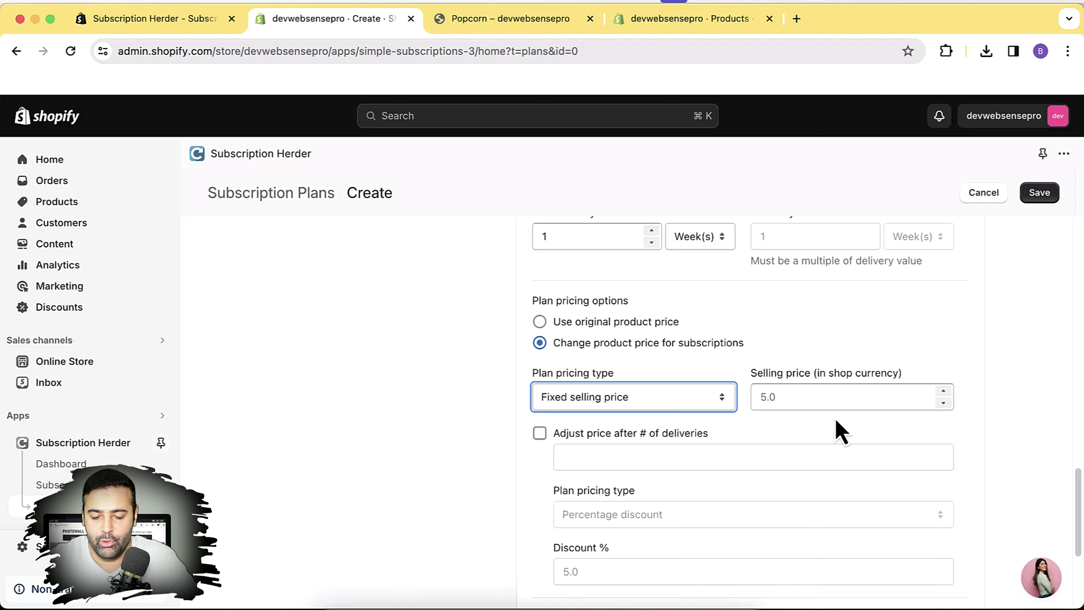
Step: Set the plan pricing type to Percentage discount with a discount of 10%
{"action": "left_click", "coordinate": [724, 406]}
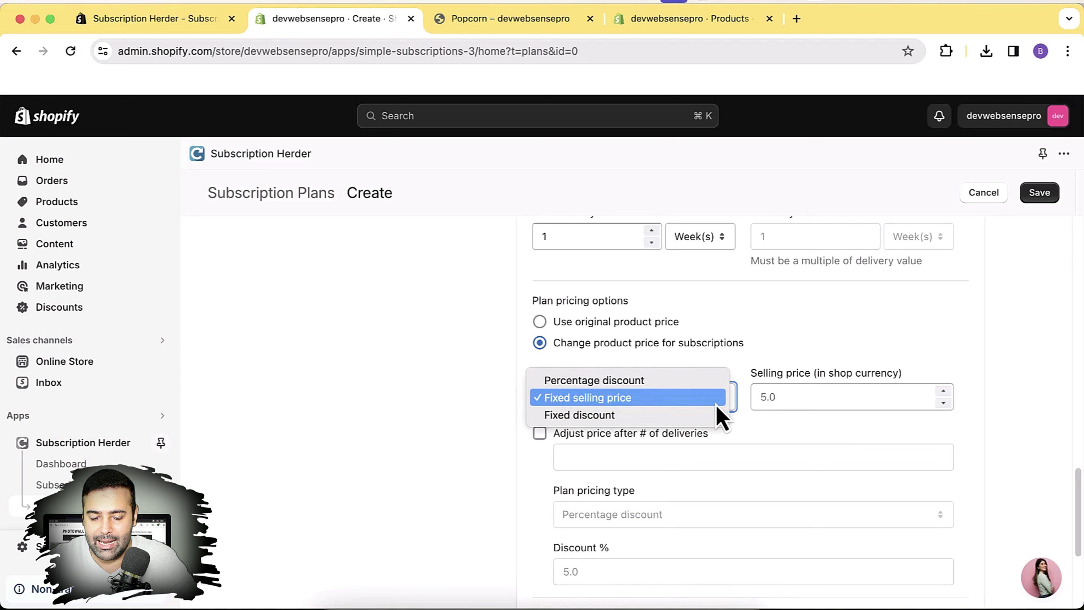
{"action": "left_click", "coordinate": [693, 381]}
{"action": "left_click", "coordinate": [811, 402]}
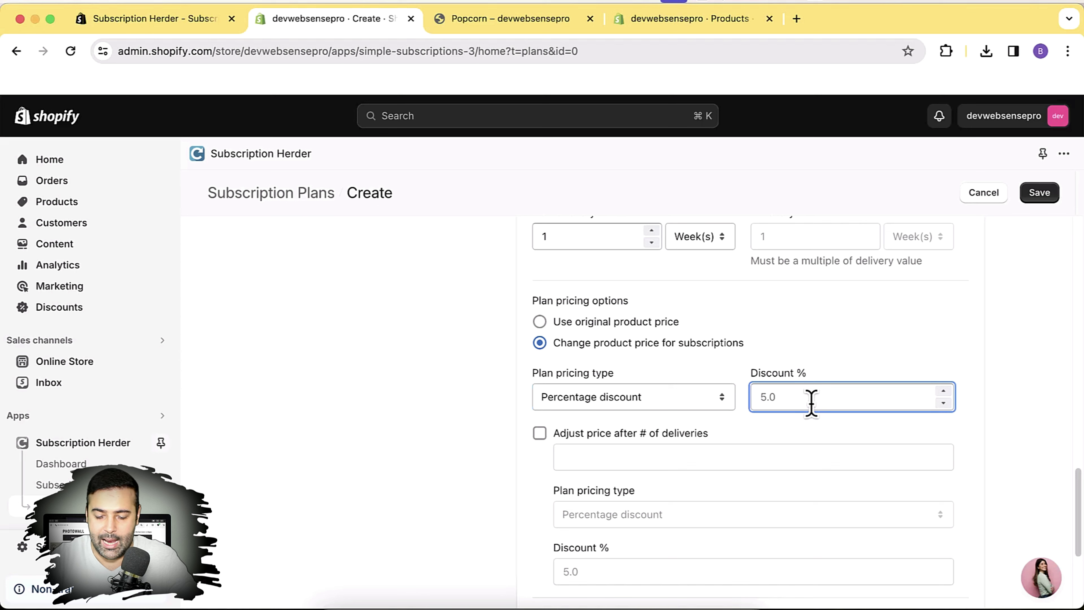
Step: Review the remaining price adjustment, payment and fulfillment options without changing them, and save the subscription plan
{"action": "scroll", "coordinate": [939, 320], "scroll_direction": "down", "scroll_amount": 5}
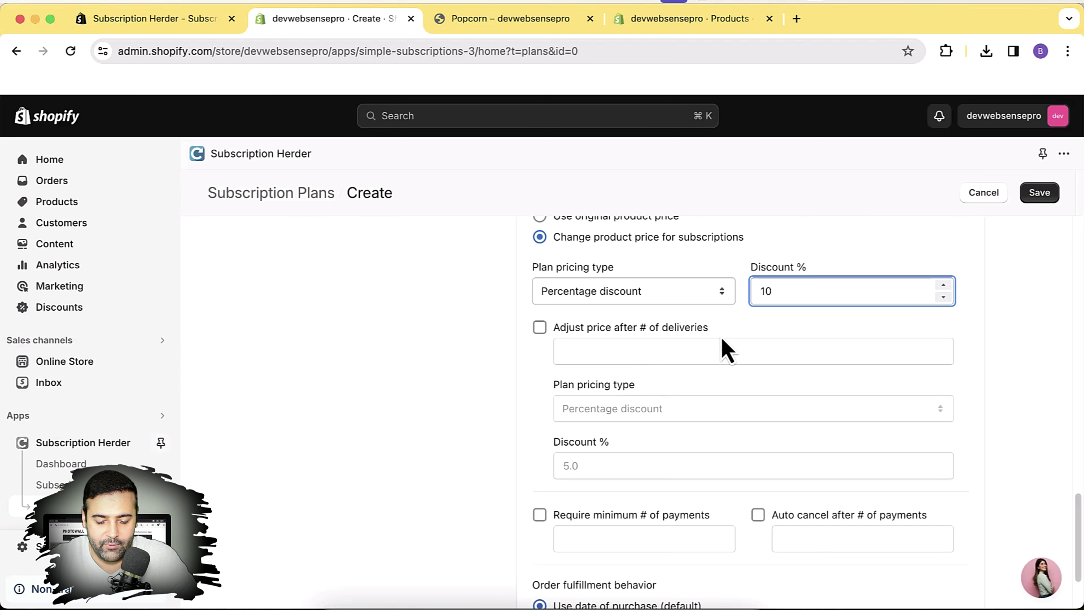
{"action": "scroll", "coordinate": [722, 340], "scroll_direction": "down", "scroll_amount": 2}
{"action": "scroll", "coordinate": [727, 350], "scroll_direction": "down", "scroll_amount": 1}
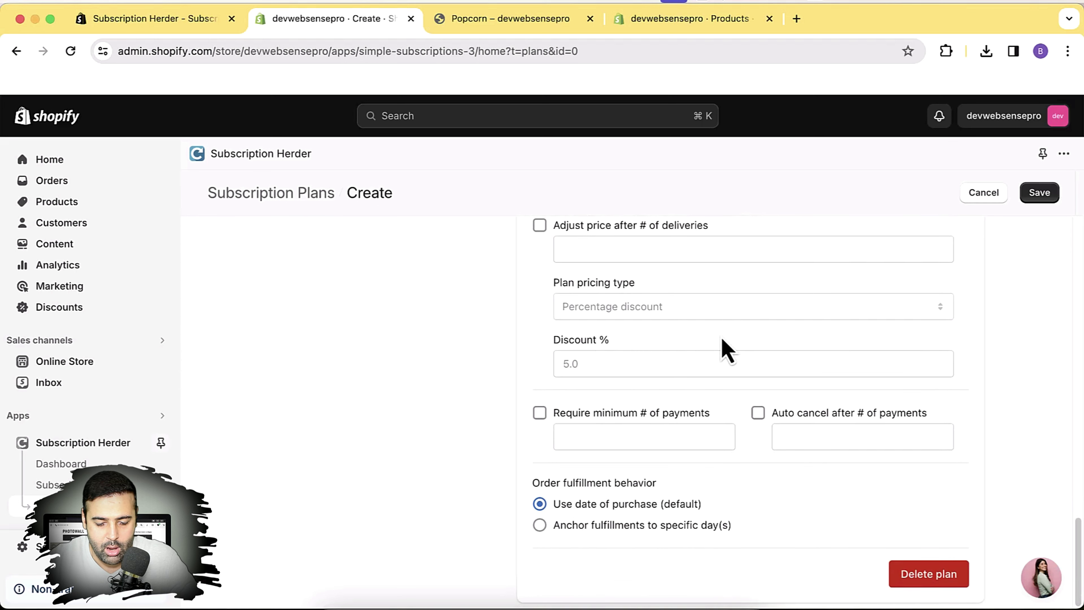
{"action": "scroll", "coordinate": [874, 528], "scroll_direction": "up", "scroll_amount": 10}
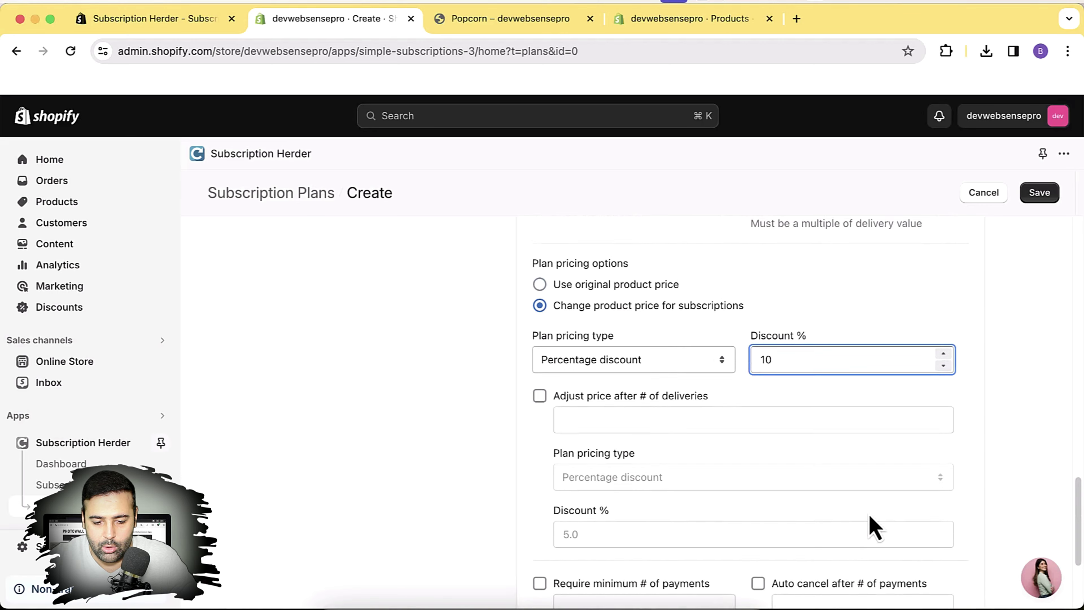
{"action": "scroll", "coordinate": [873, 528], "scroll_direction": "up", "scroll_amount": 12}
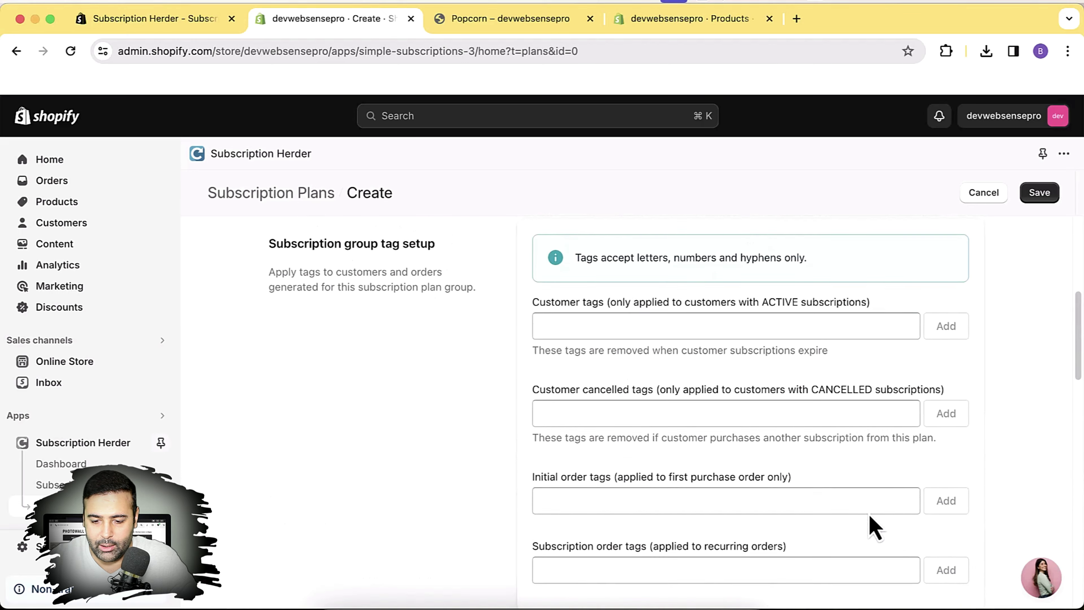
{"action": "left_click", "coordinate": [1039, 199]}
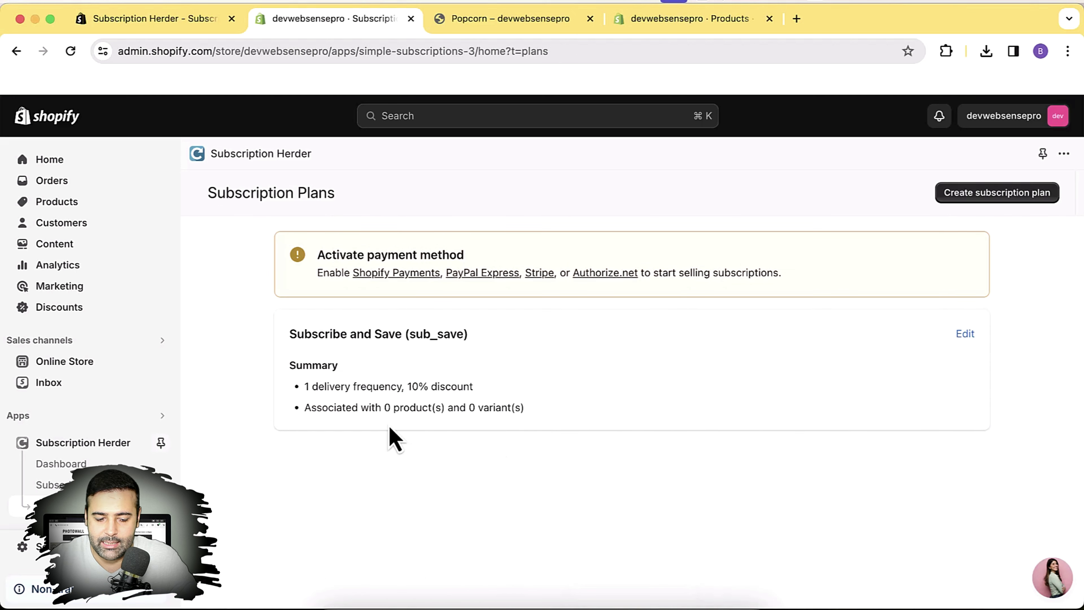
Step: Check the product association in the Subscribe and Save plan summary and open the Popcorn product in the admin
{"action": "left_click_drag", "start_coordinate": [306, 407], "coordinate": [593, 411]}
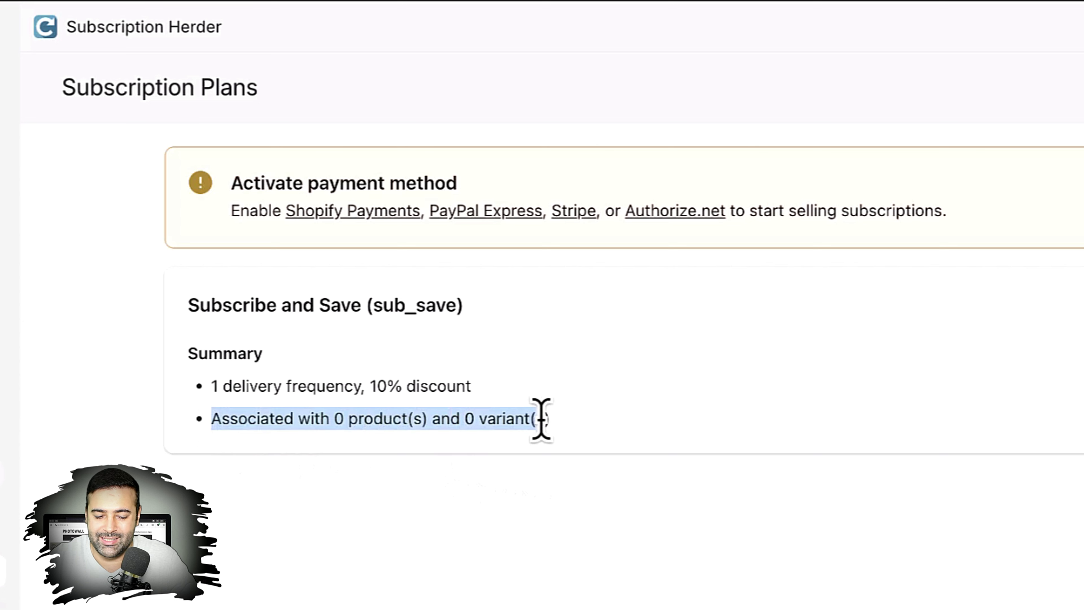
{"action": "left_click", "coordinate": [595, 411]}
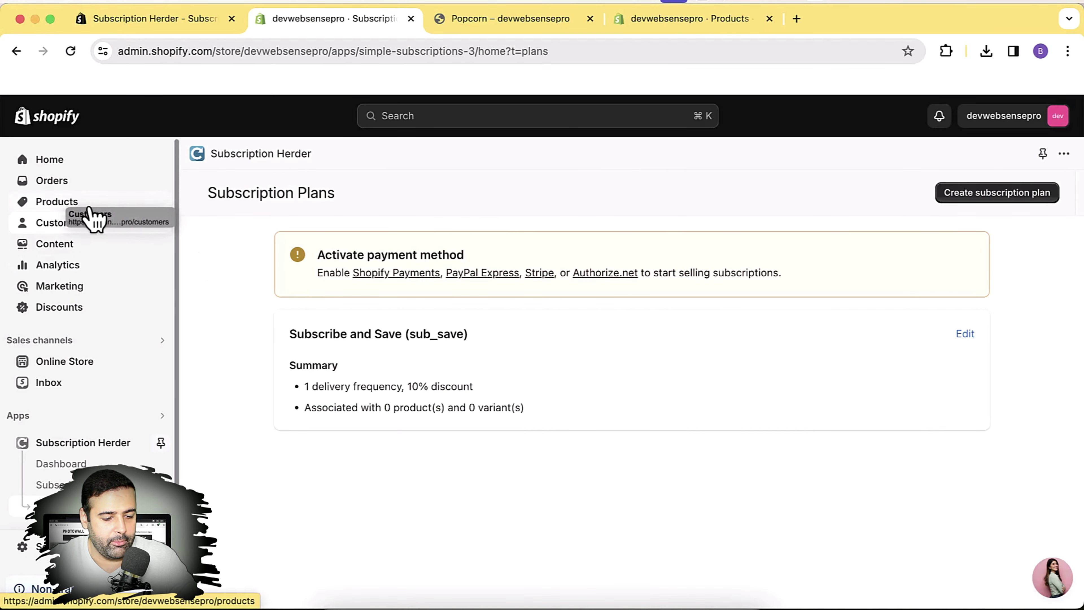
{"action": "left_click", "coordinate": [66, 204]}
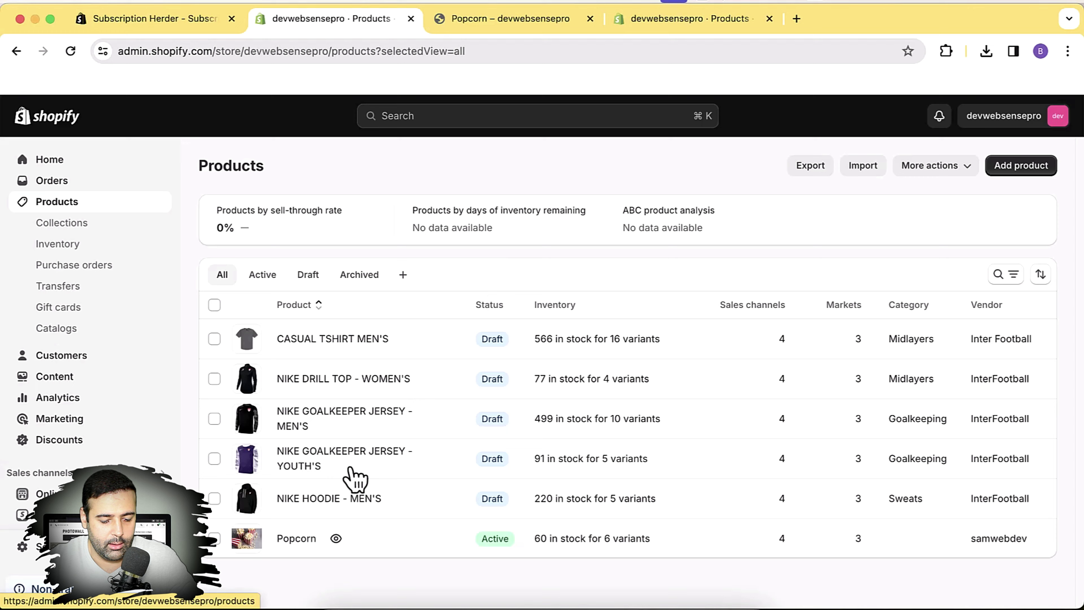
{"action": "left_click", "coordinate": [297, 540]}
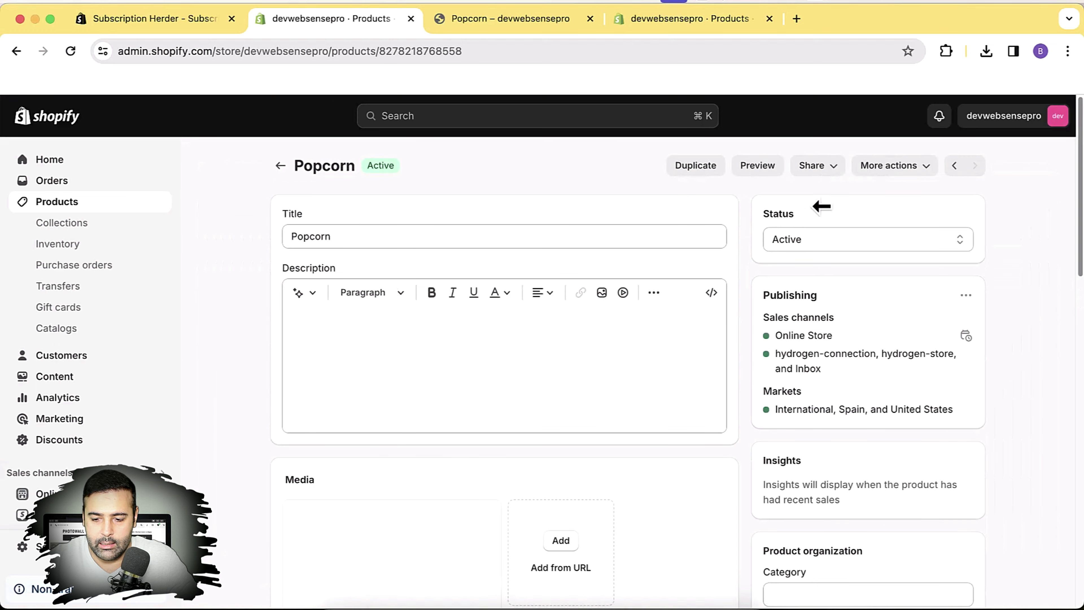
Step: Add the existing "sub_save - Subscribe and Save" plan group to the Popcorn product's purchase options
{"action": "left_click_drag", "start_coordinate": [1081, 188], "coordinate": [1081, 509]}
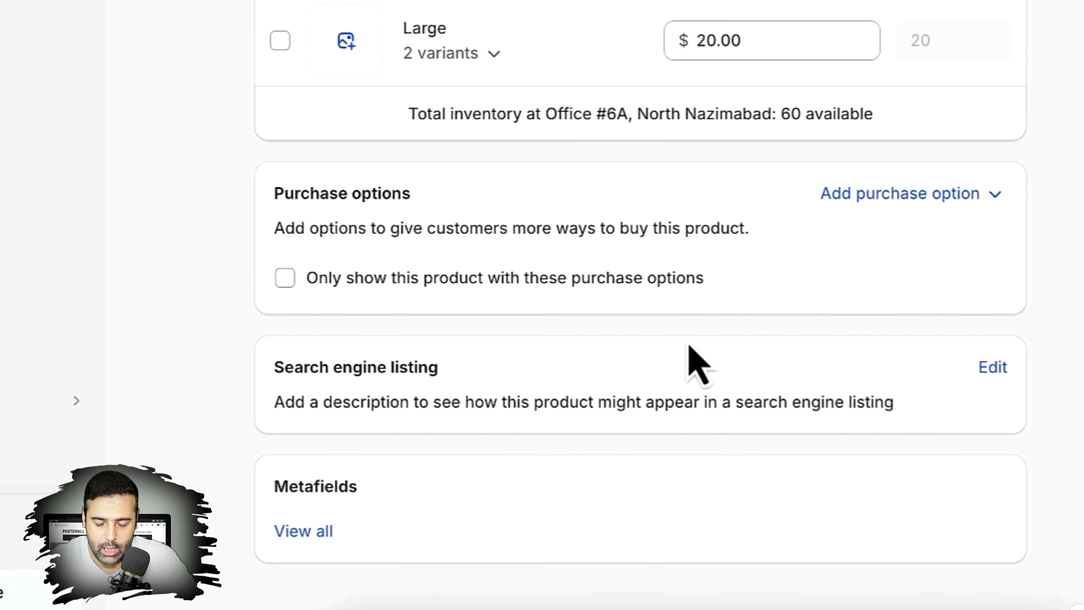
{"action": "left_click", "coordinate": [990, 201]}
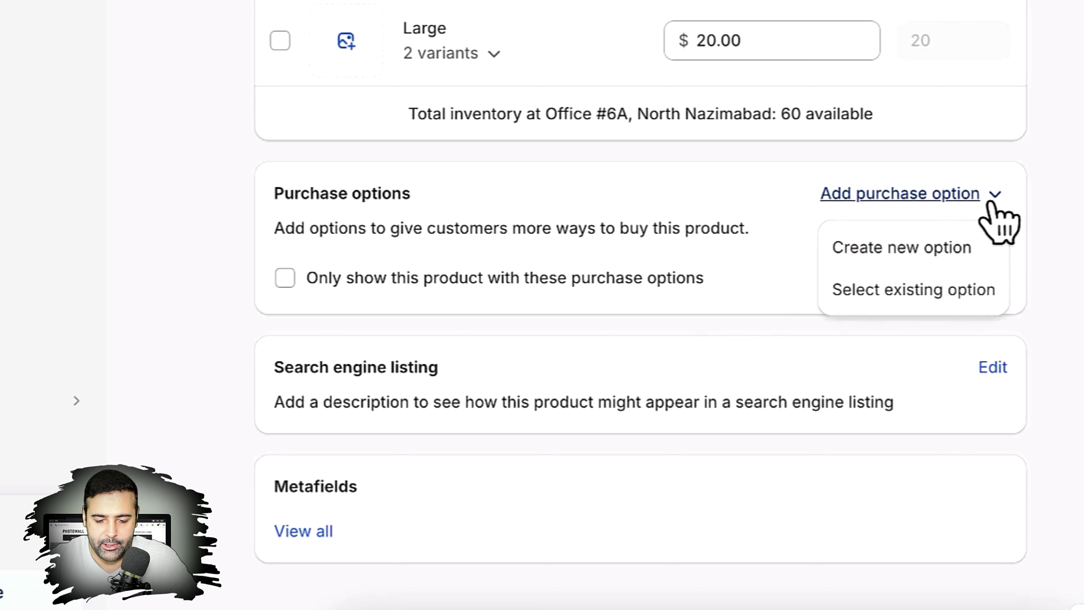
{"action": "left_click", "coordinate": [977, 293]}
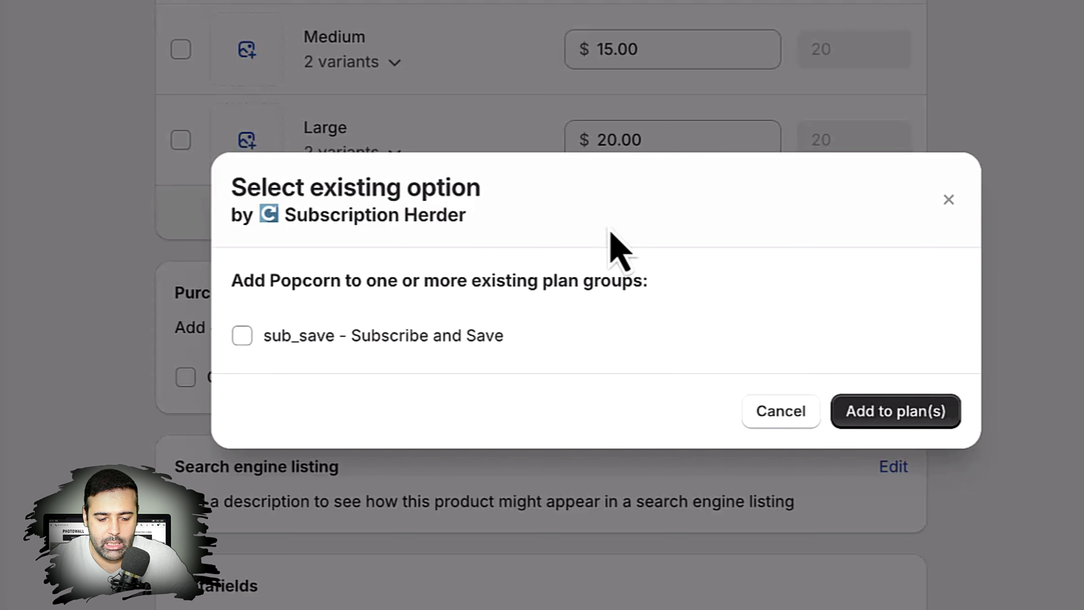
{"action": "left_click", "coordinate": [242, 335]}
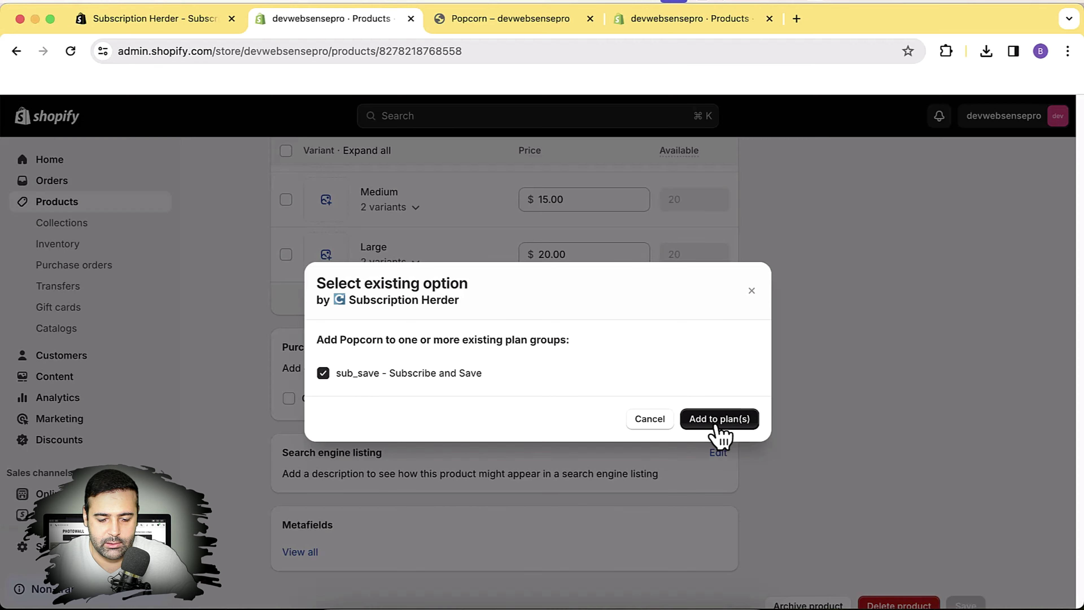
{"action": "left_click", "coordinate": [896, 417]}
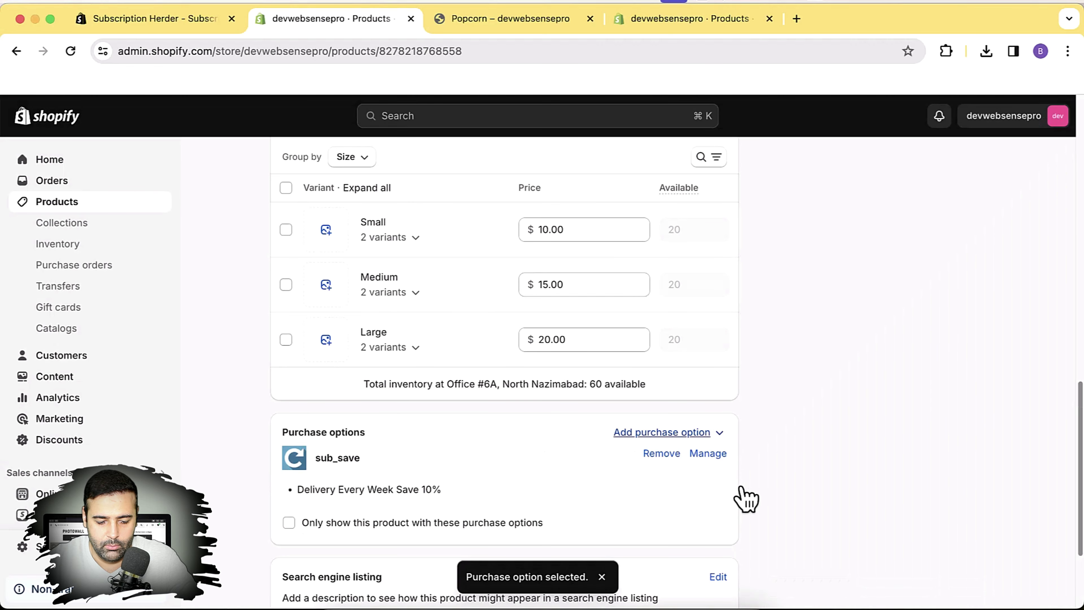
Step: Look over the Popcorn product details, reload its store preview and check the purchase area for subscription options
{"action": "scroll", "coordinate": [746, 499], "scroll_direction": "up", "scroll_amount": 10}
{"action": "scroll", "coordinate": [747, 499], "scroll_direction": "up", "scroll_amount": 1}
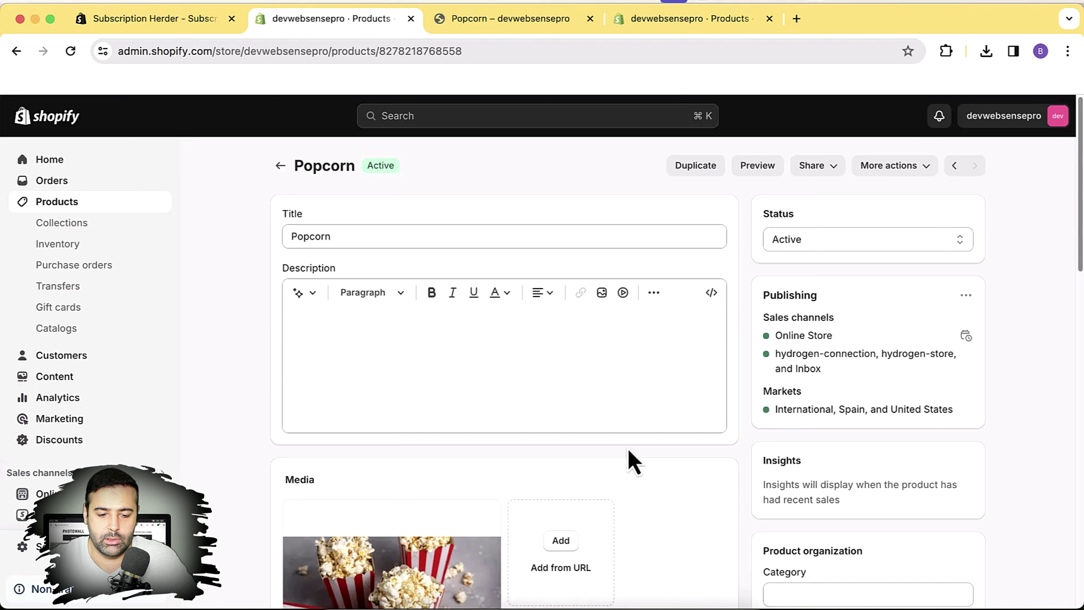
{"action": "scroll", "coordinate": [627, 449], "scroll_direction": "down", "scroll_amount": 10}
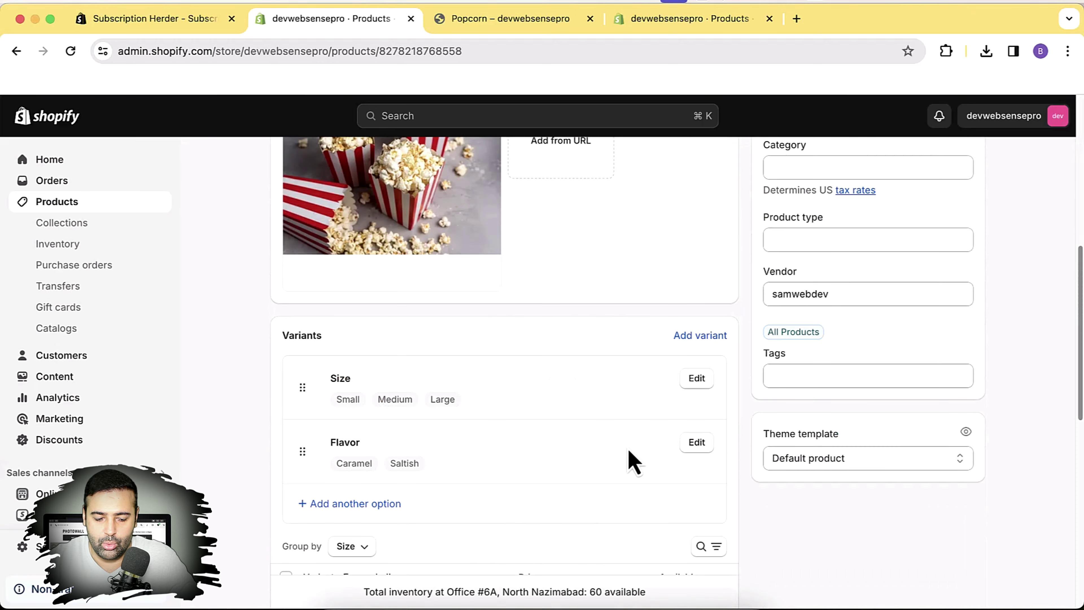
{"action": "scroll", "coordinate": [627, 449], "scroll_direction": "down", "scroll_amount": 7}
{"action": "left_click", "coordinate": [523, 28]}
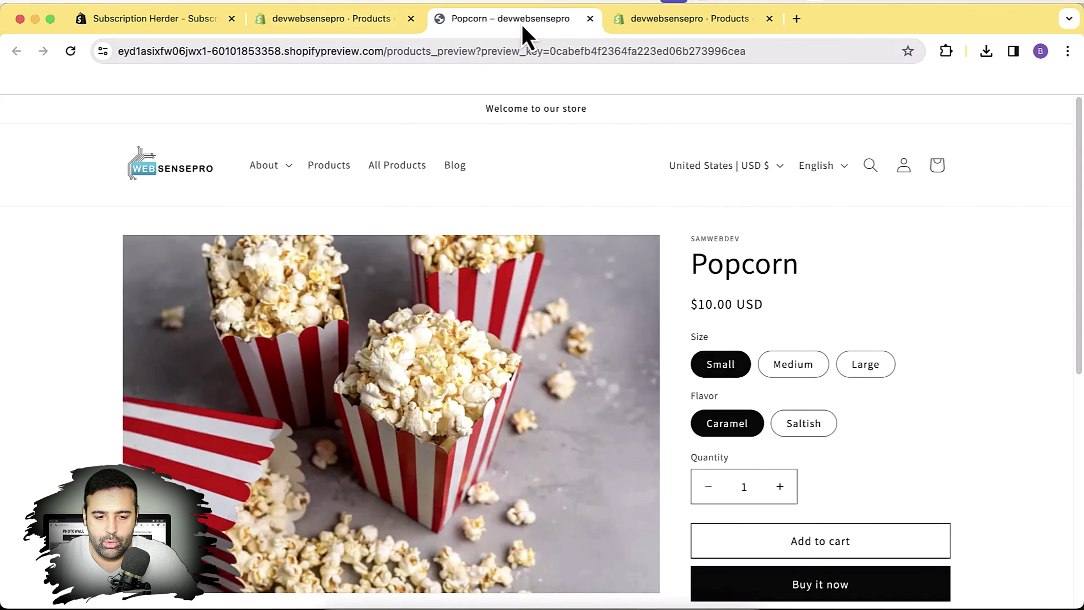
{"action": "scroll", "coordinate": [992, 211], "scroll_direction": "down", "scroll_amount": 5}
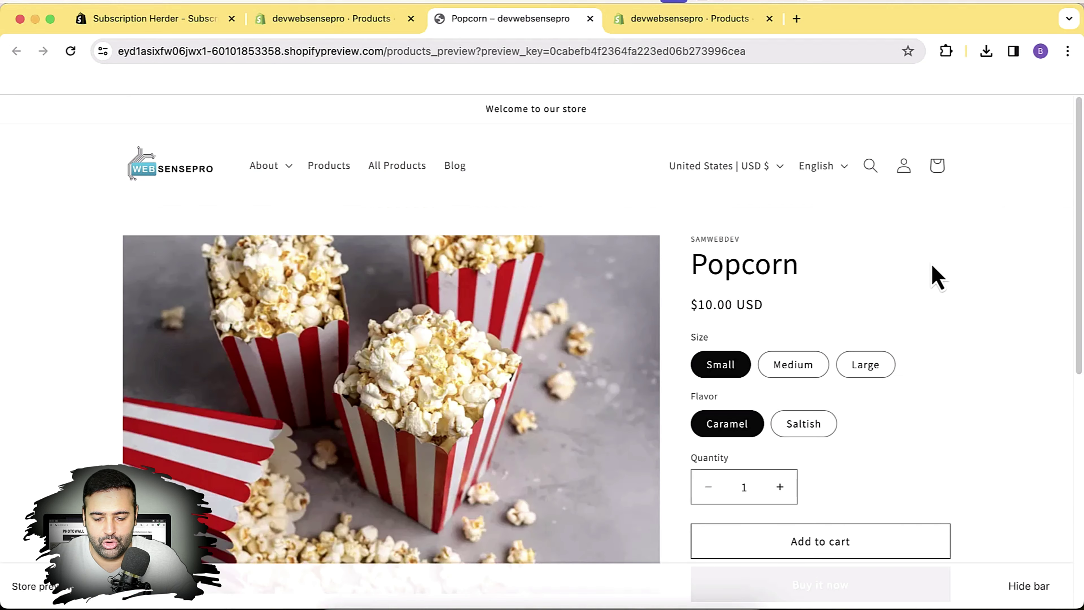
{"action": "scroll", "coordinate": [915, 298], "scroll_direction": "up", "scroll_amount": 6}
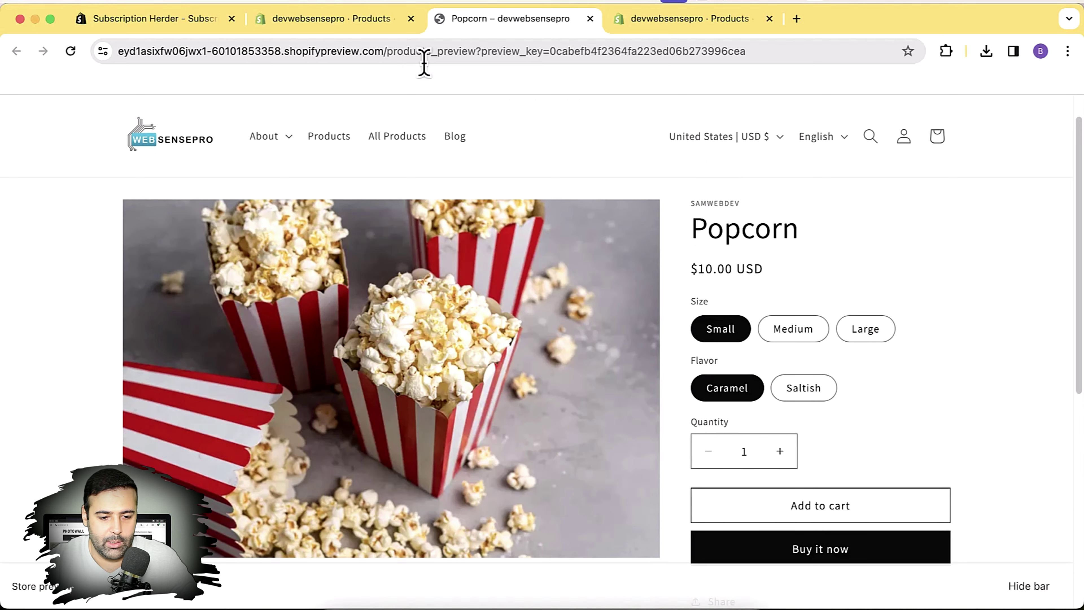
Step: Return to the admin, customize the current Dawn - All theme and open its Default product template
{"action": "left_click", "coordinate": [344, 21]}
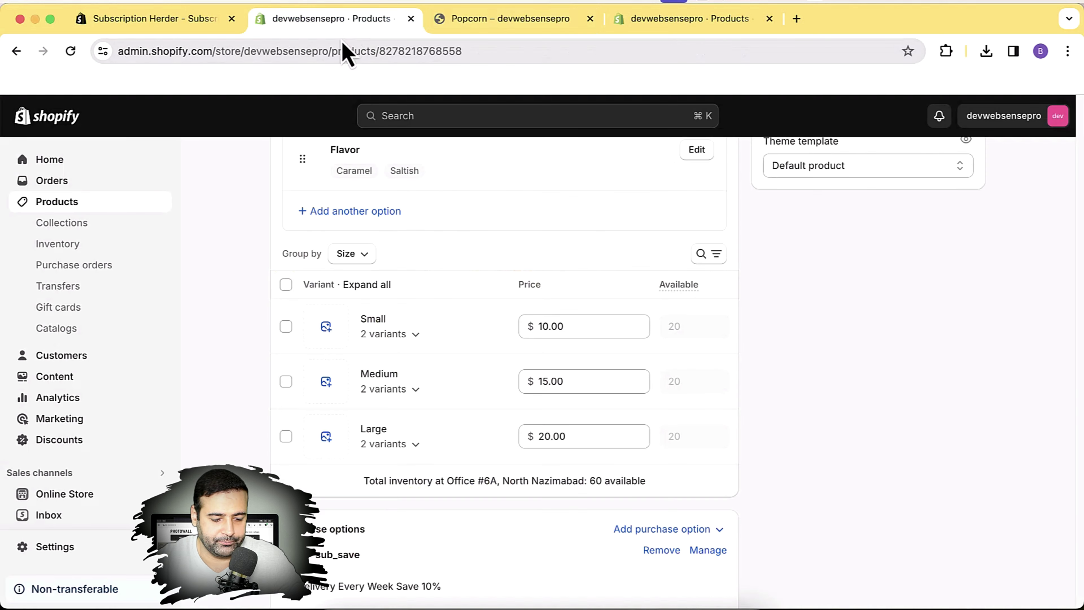
{"action": "left_click", "coordinate": [102, 496]}
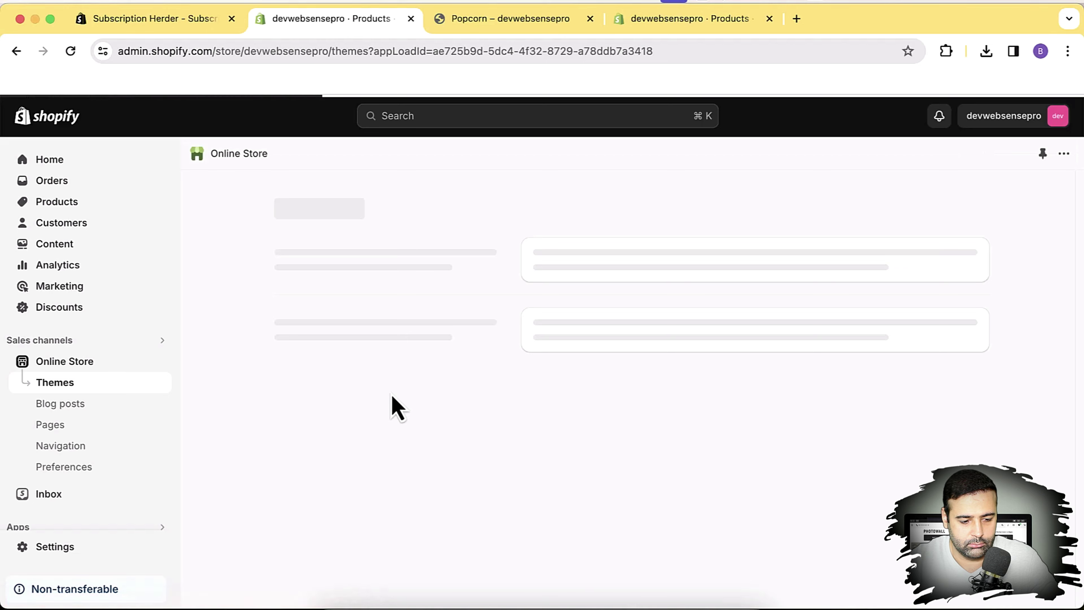
{"action": "scroll", "coordinate": [1051, 290], "scroll_direction": "down", "scroll_amount": 4}
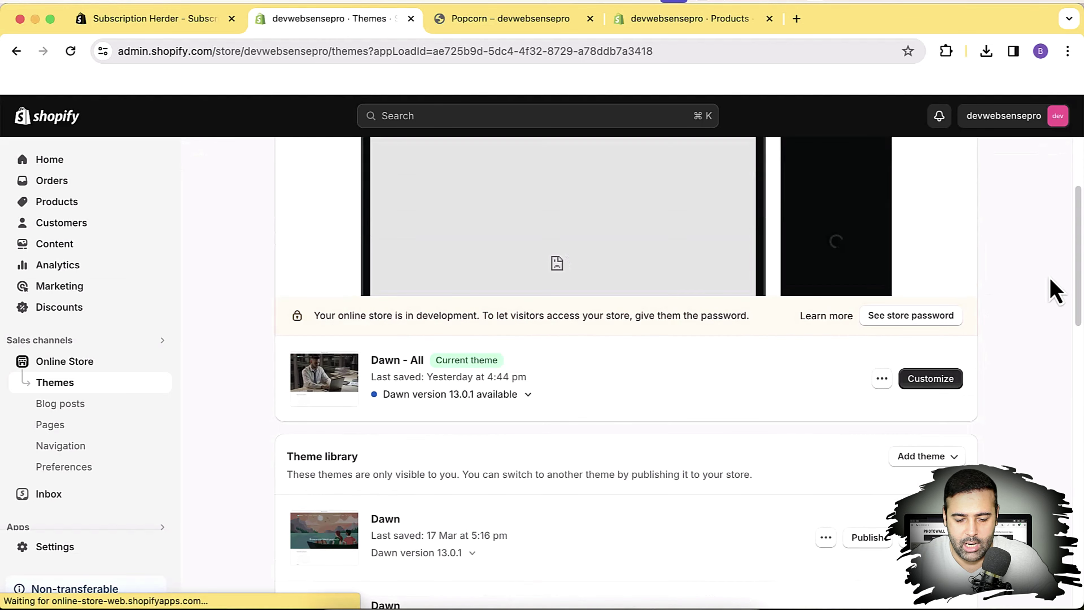
{"action": "left_click", "coordinate": [945, 384]}
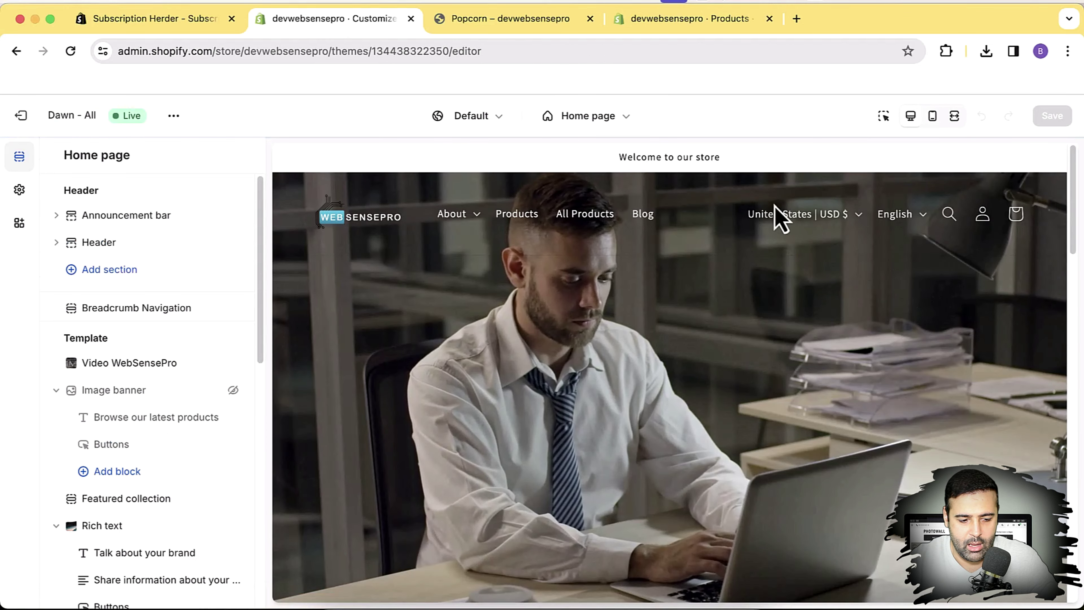
{"action": "left_click", "coordinate": [608, 116]}
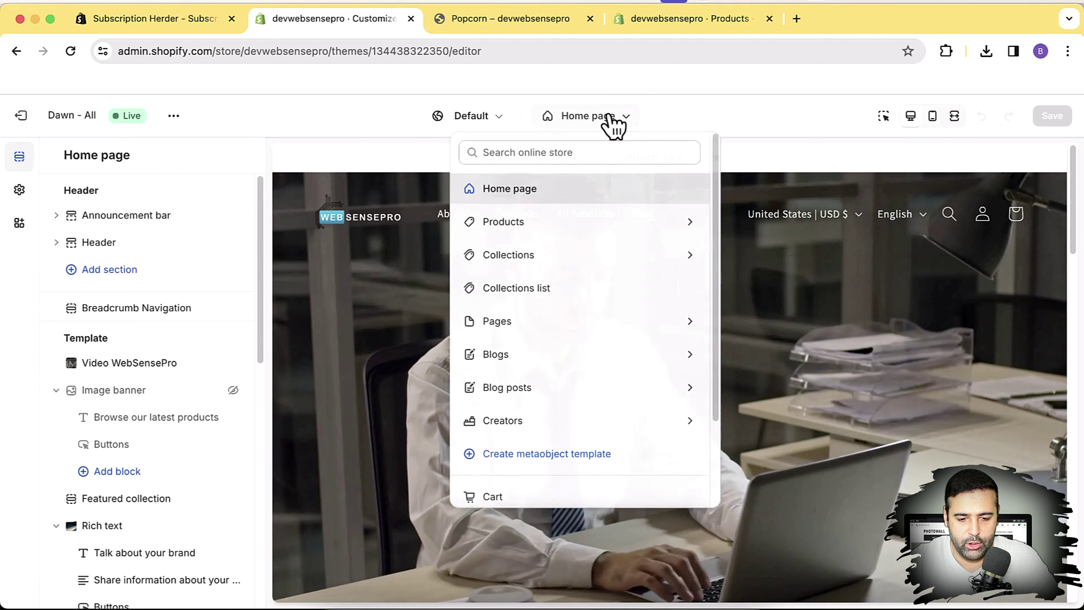
{"action": "left_click", "coordinate": [606, 222]}
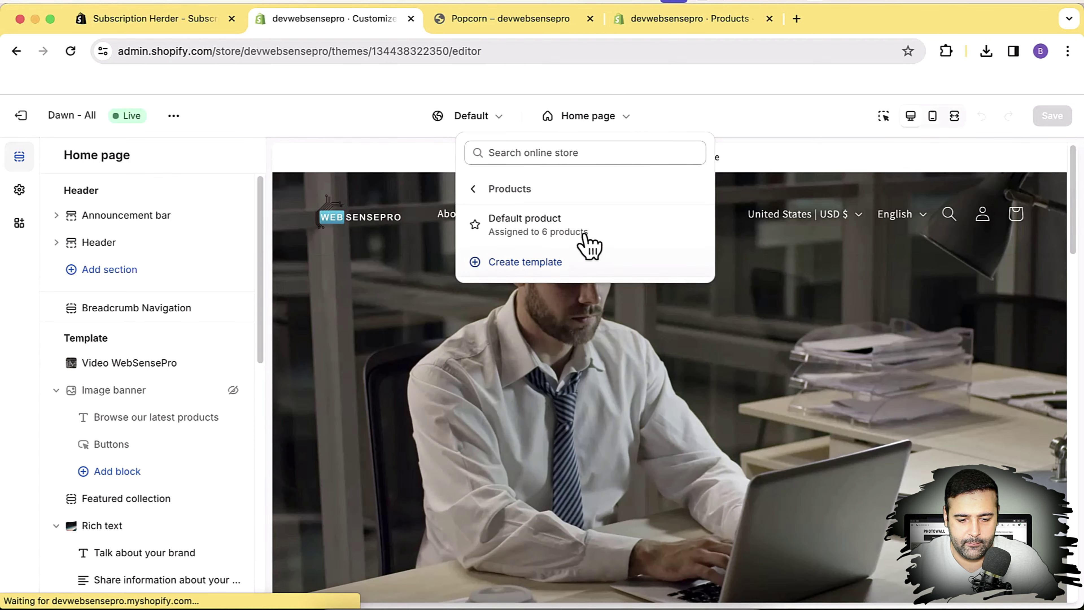
{"action": "left_click", "coordinate": [583, 239]}
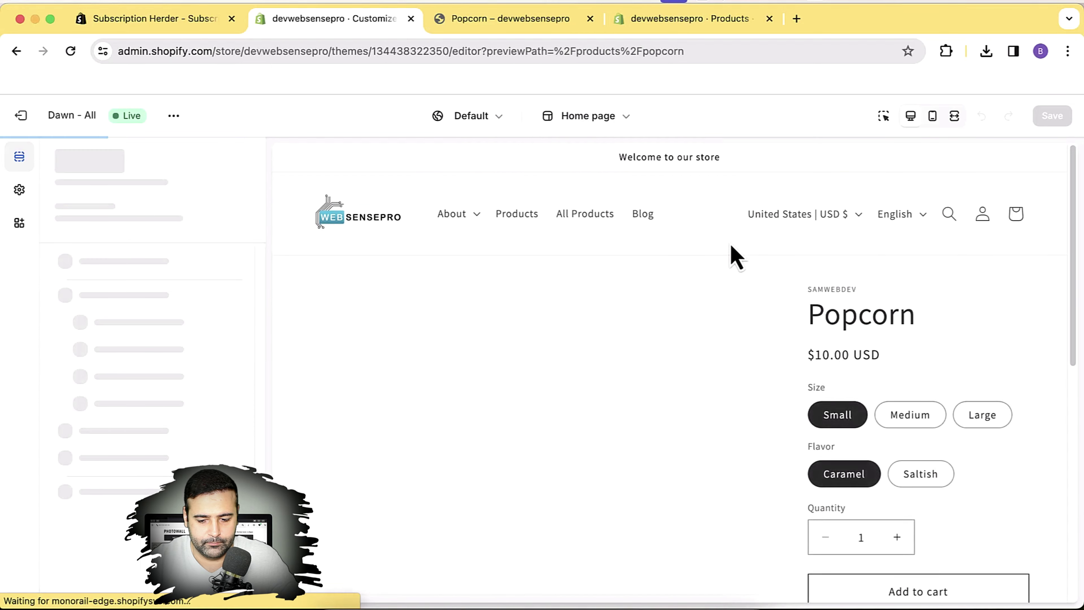
Step: Add the Subscription Herder "Subscriptions" app block to the Product information section of the Default product template
{"action": "scroll", "coordinate": [980, 335], "scroll_direction": "down", "scroll_amount": 3}
{"action": "scroll", "coordinate": [981, 335], "scroll_direction": "down", "scroll_amount": 5}
{"action": "scroll", "coordinate": [993, 340], "scroll_direction": "up", "scroll_amount": 6}
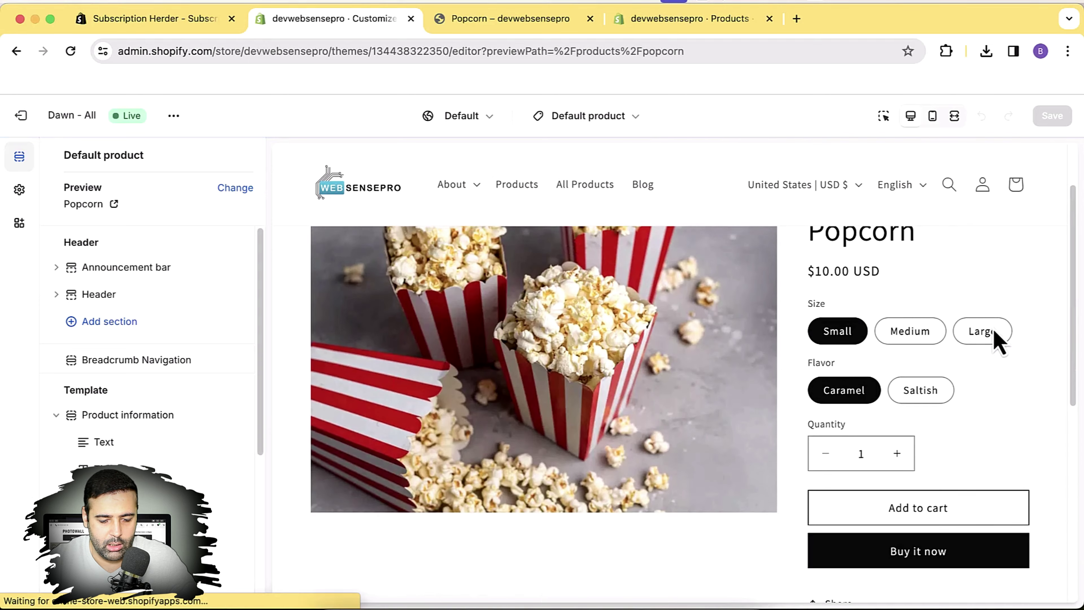
{"action": "scroll", "coordinate": [198, 257], "scroll_direction": "down", "scroll_amount": 5}
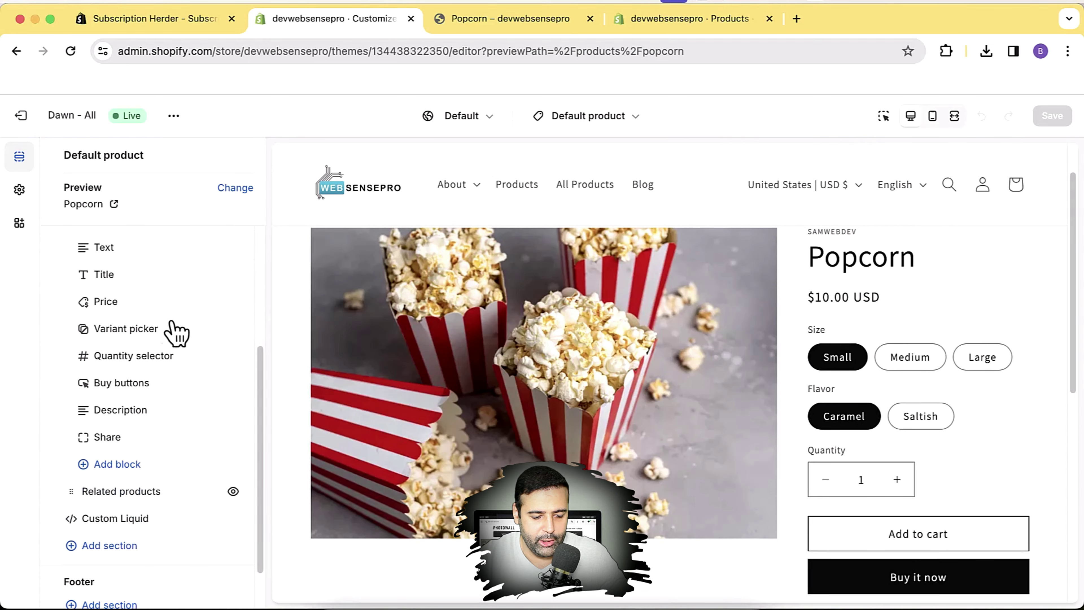
{"action": "left_click", "coordinate": [125, 473]}
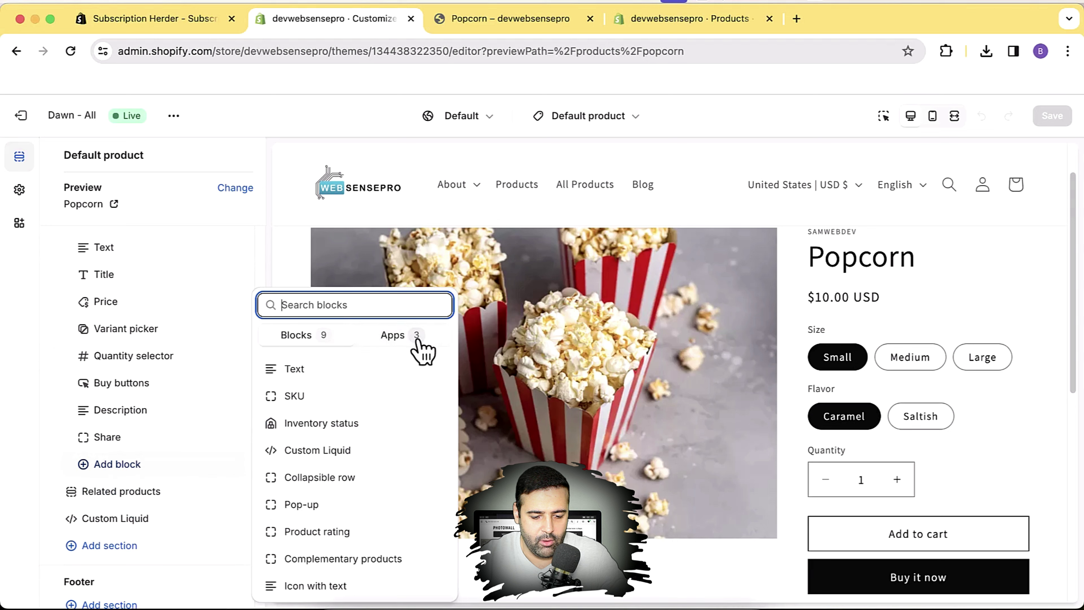
{"action": "left_click", "coordinate": [405, 341]}
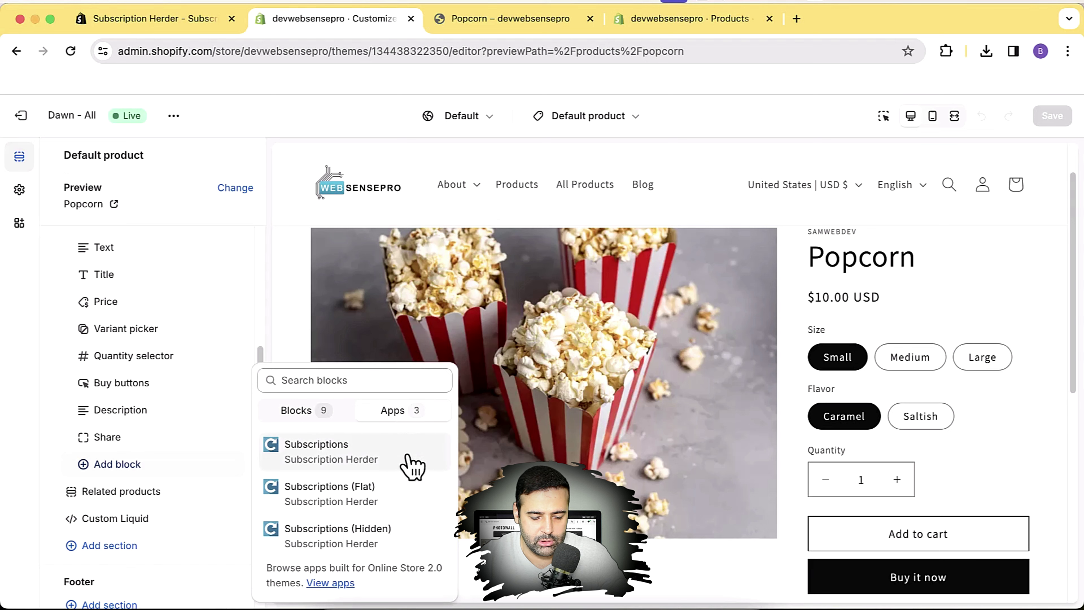
{"action": "left_click", "coordinate": [412, 467]}
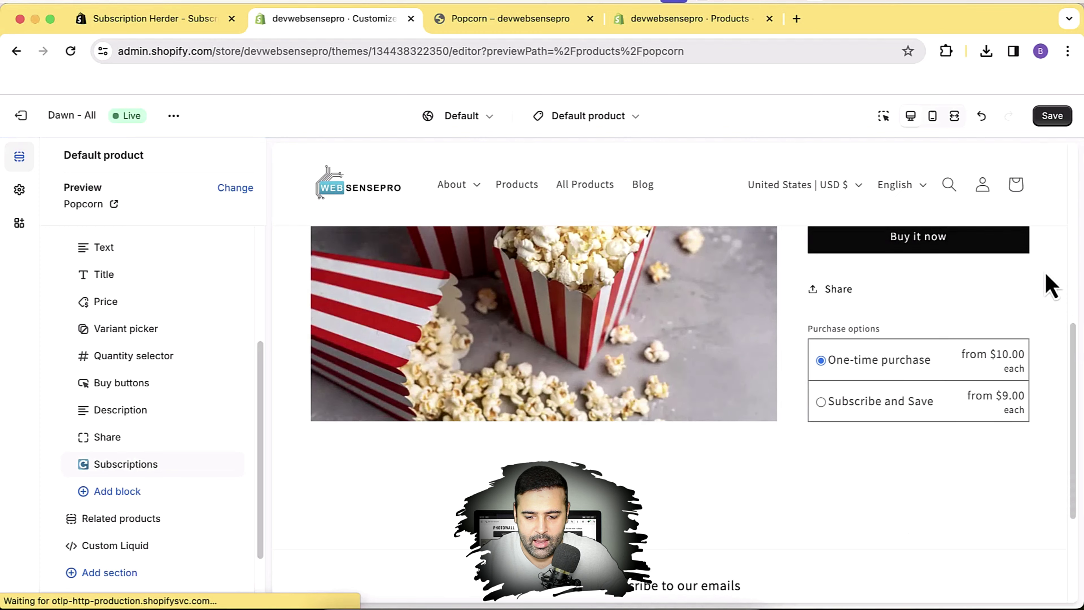
Step: Move the Subscriptions block up between the Quantity selector and Buy buttons blocks and check its placement in the preview
{"action": "scroll", "coordinate": [1045, 291], "scroll_direction": "up", "scroll_amount": 5}
{"action": "scroll", "coordinate": [1042, 295], "scroll_direction": "down", "scroll_amount": 3}
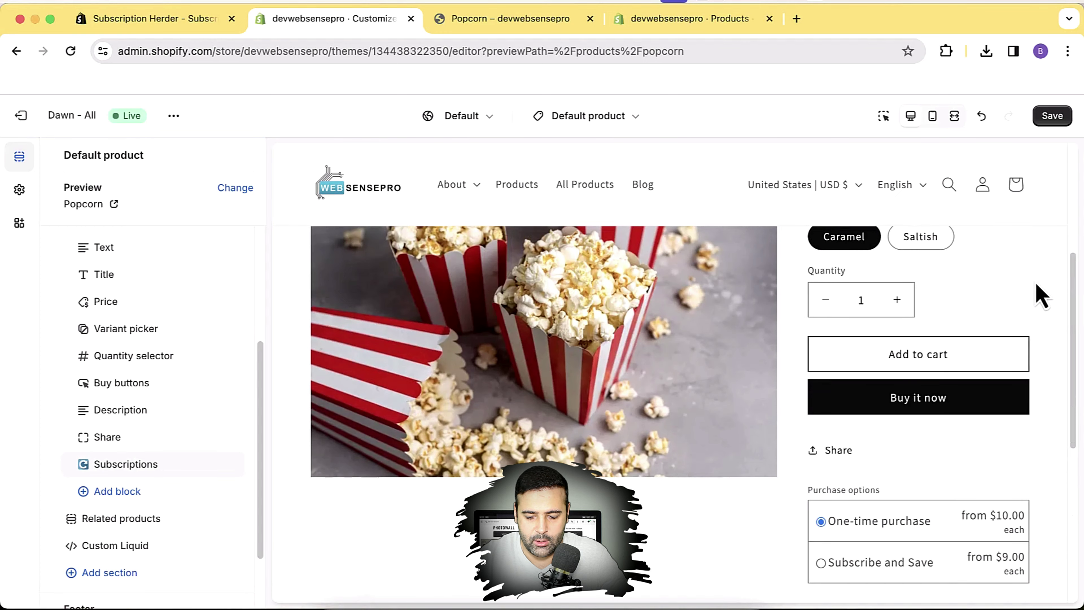
{"action": "scroll", "coordinate": [1042, 295], "scroll_direction": "down", "scroll_amount": 5}
{"action": "scroll", "coordinate": [1042, 295], "scroll_direction": "up", "scroll_amount": 1}
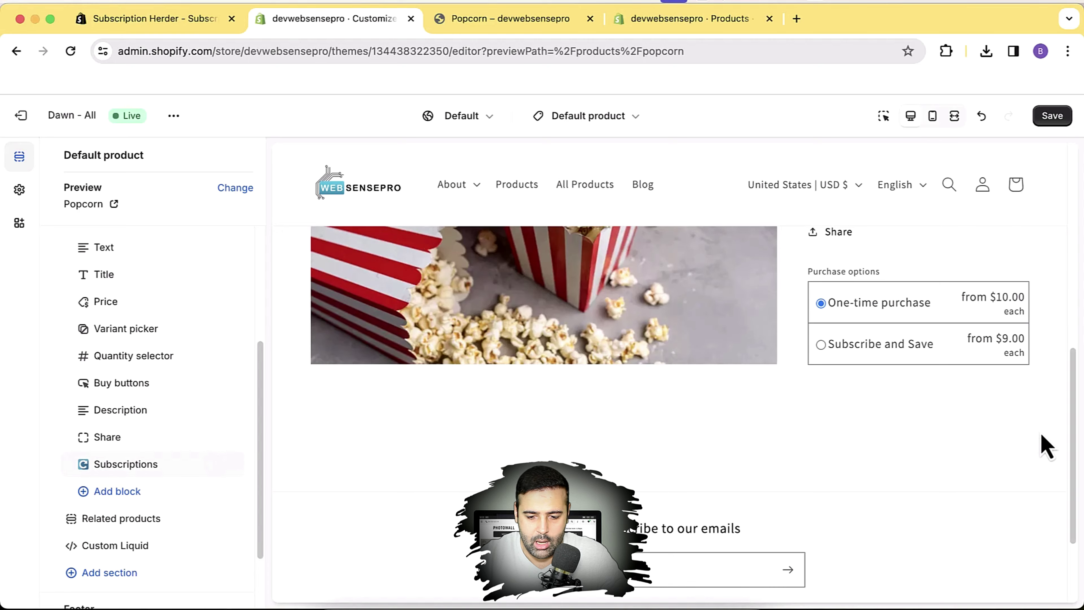
{"action": "scroll", "coordinate": [1042, 443], "scroll_direction": "up", "scroll_amount": 5}
{"action": "scroll", "coordinate": [1047, 446], "scroll_direction": "down", "scroll_amount": 3}
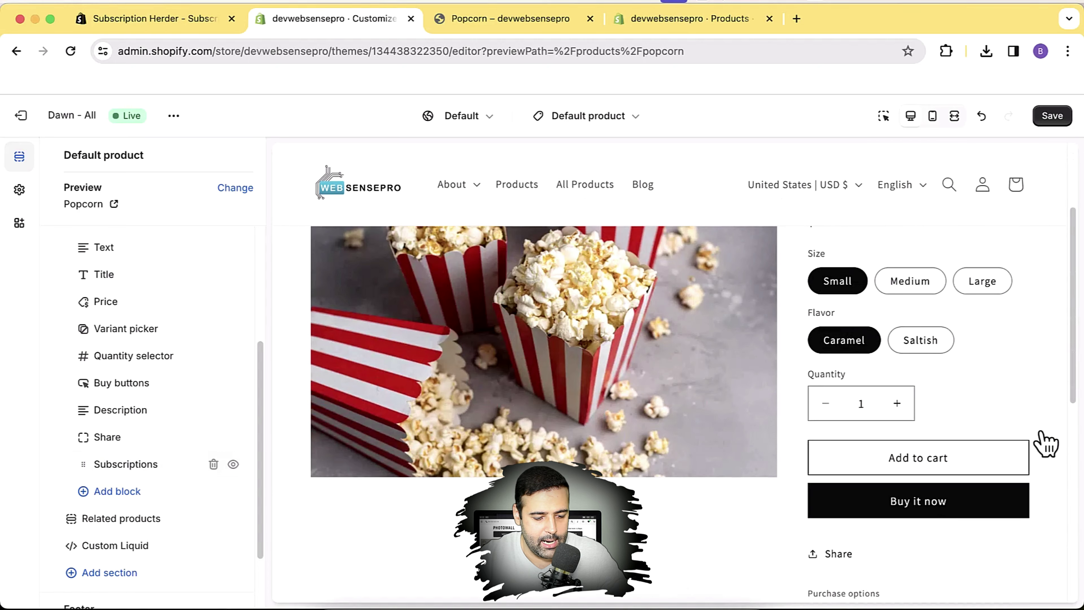
{"action": "mouse_move", "coordinate": [83, 467]}
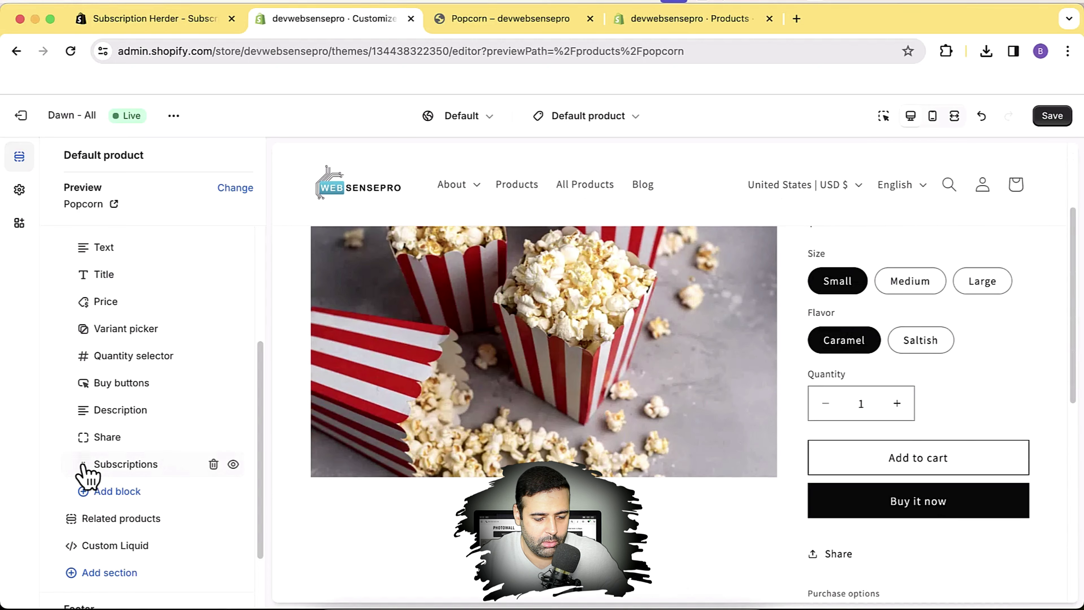
{"action": "left_click_drag", "start_coordinate": [85, 468], "coordinate": [117, 387]}
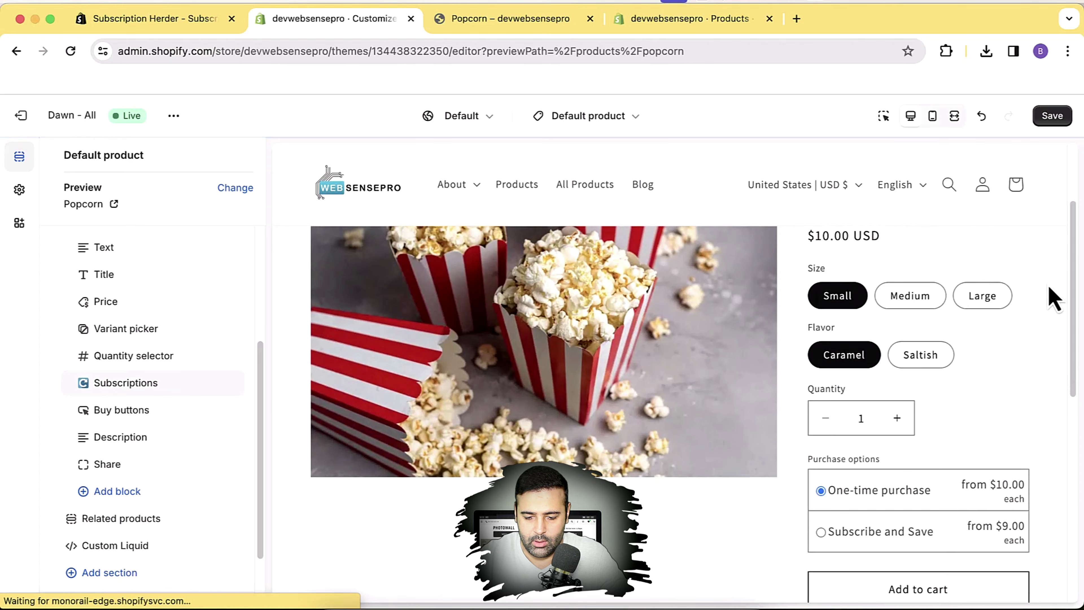
{"action": "scroll", "coordinate": [1053, 299], "scroll_direction": "down", "scroll_amount": 5}
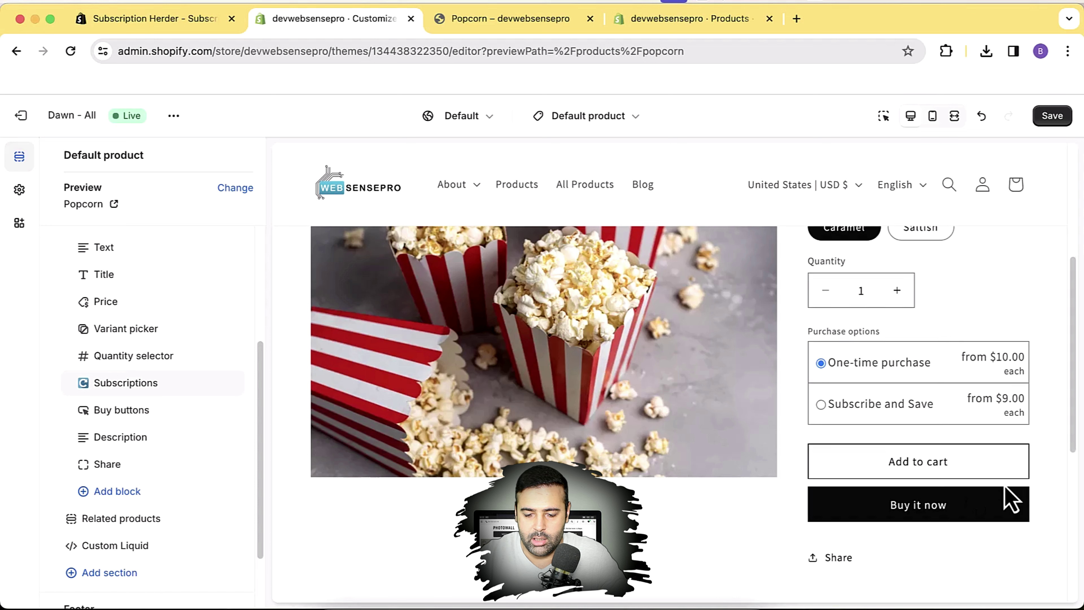
Step: Turn off "Show dynamic checkout buttons" in the Buy buttons block and save the theme
{"action": "scroll", "coordinate": [1004, 496], "scroll_direction": "up", "scroll_amount": 5}
{"action": "scroll", "coordinate": [999, 359], "scroll_direction": "down", "scroll_amount": 3}
{"action": "scroll", "coordinate": [1001, 359], "scroll_direction": "down", "scroll_amount": 1}
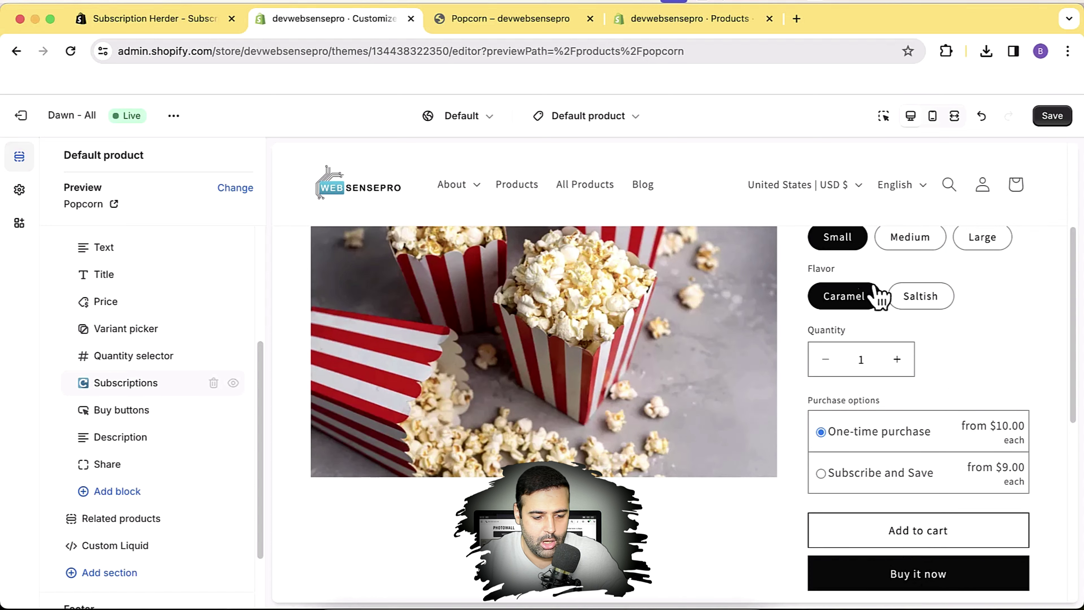
{"action": "left_click", "coordinate": [114, 415]}
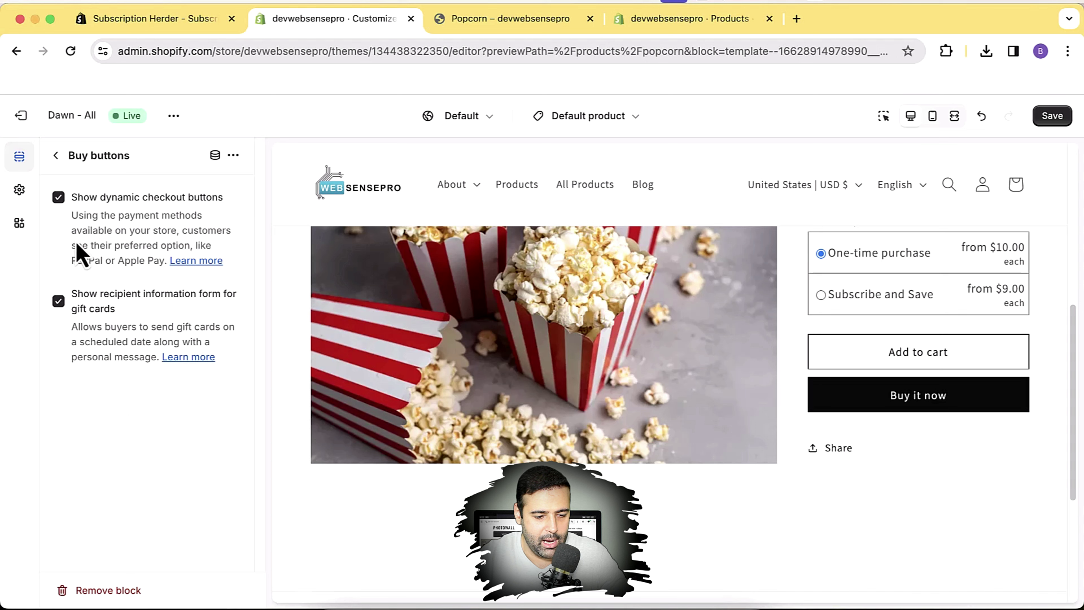
{"action": "left_click", "coordinate": [56, 155]}
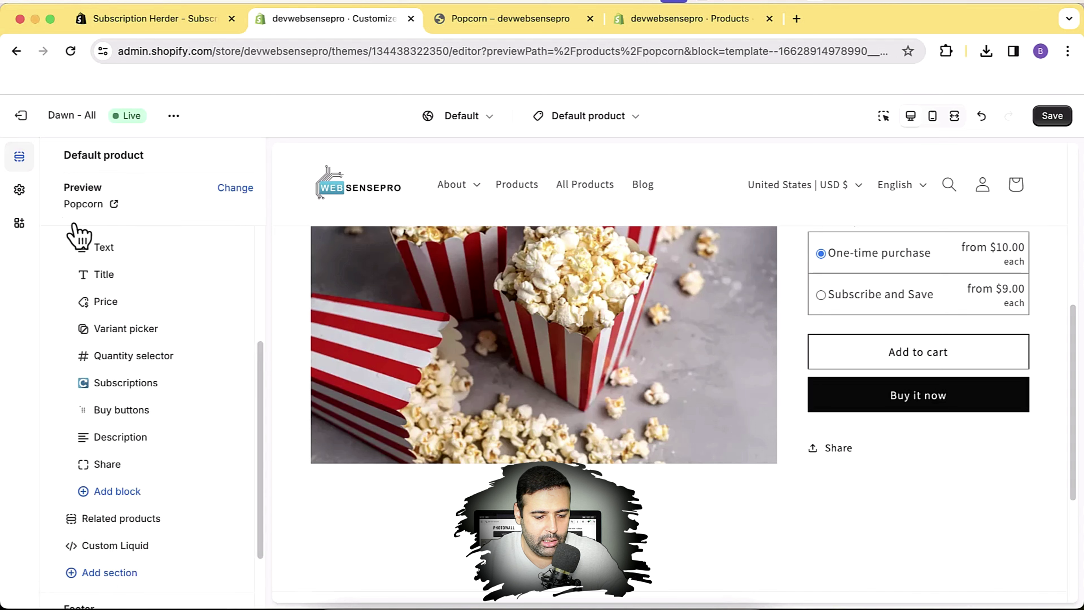
{"action": "left_click", "coordinate": [121, 411]}
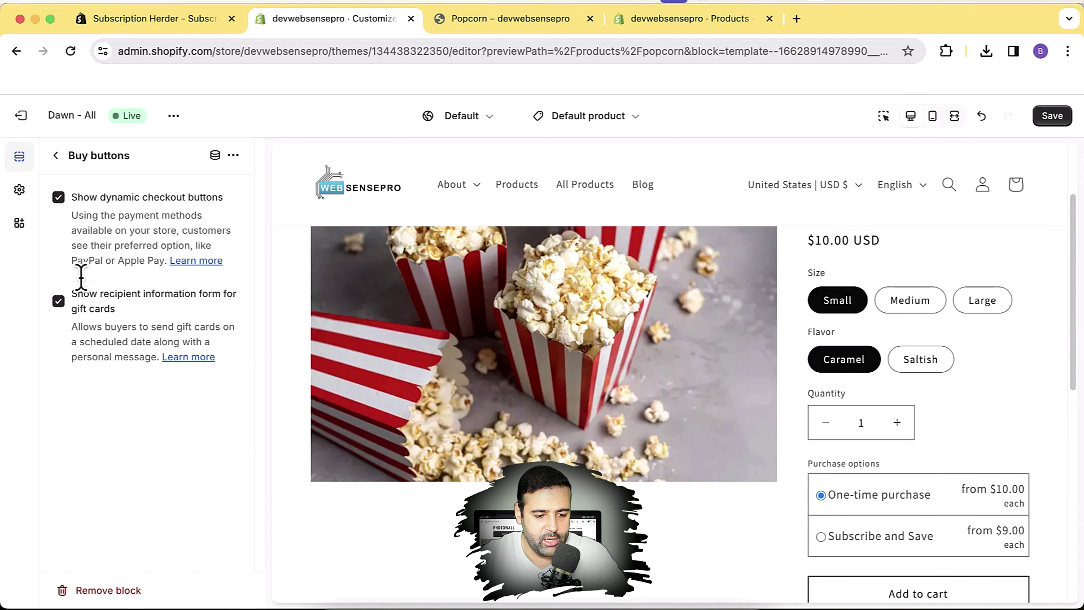
{"action": "left_click", "coordinate": [59, 198]}
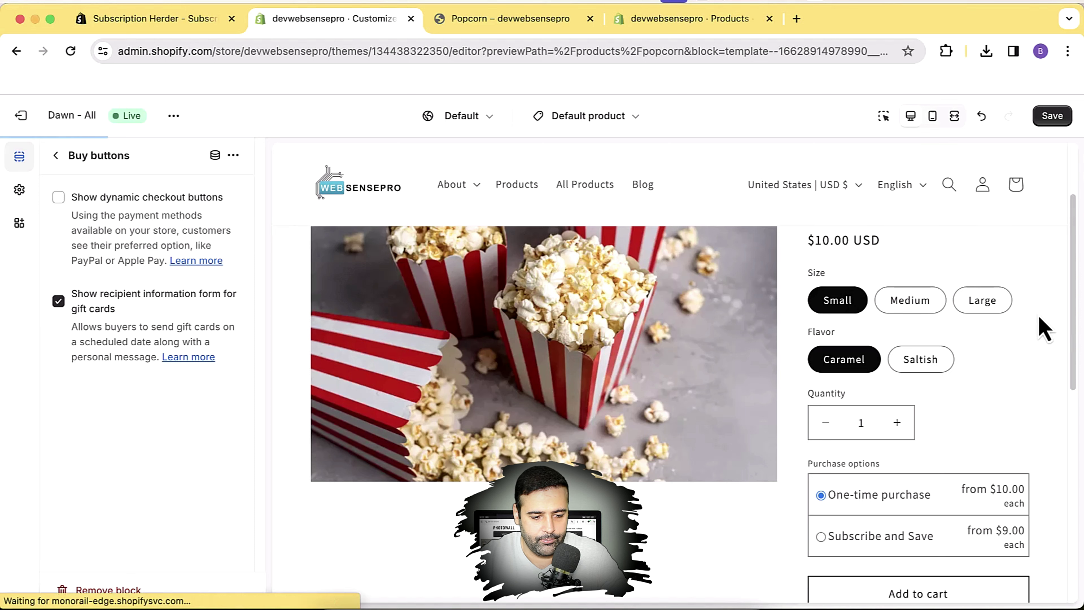
{"action": "scroll", "coordinate": [1042, 331], "scroll_direction": "down", "scroll_amount": 5}
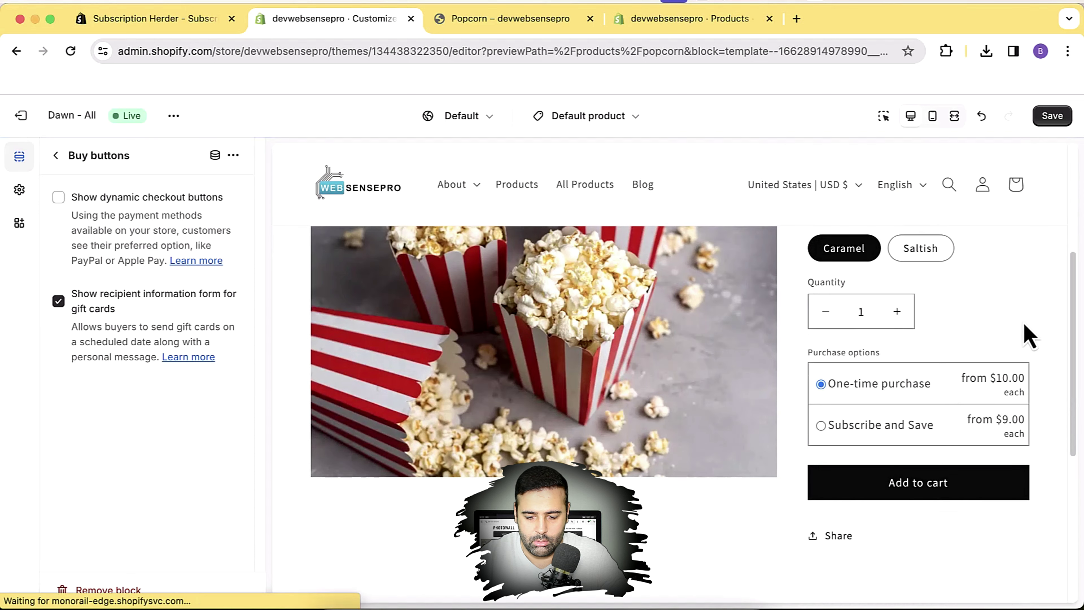
{"action": "scroll", "coordinate": [1002, 351], "scroll_direction": "up", "scroll_amount": 5}
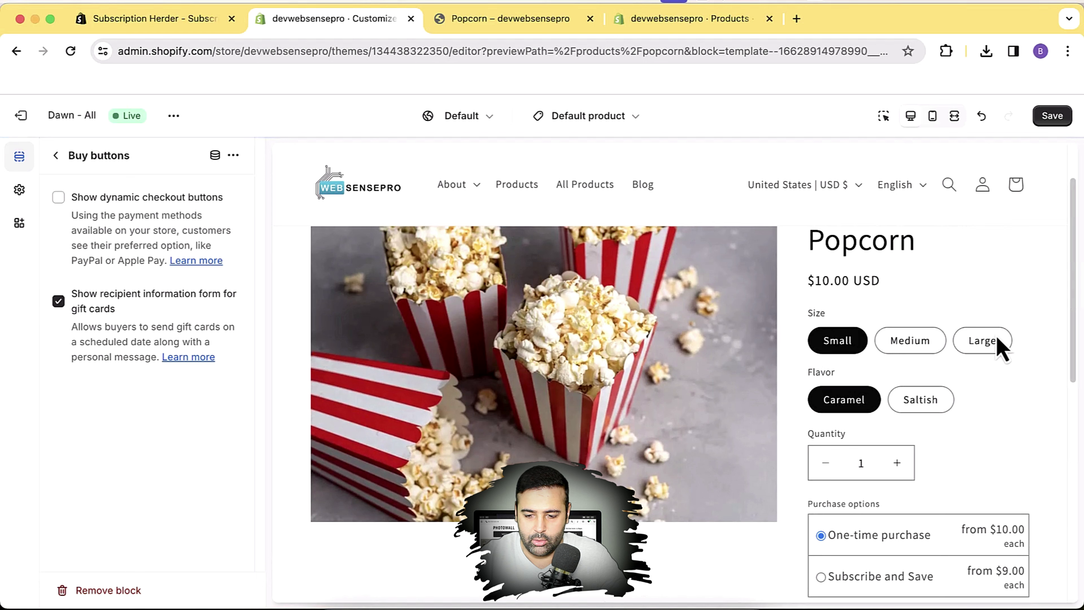
{"action": "left_click", "coordinate": [1050, 116]}
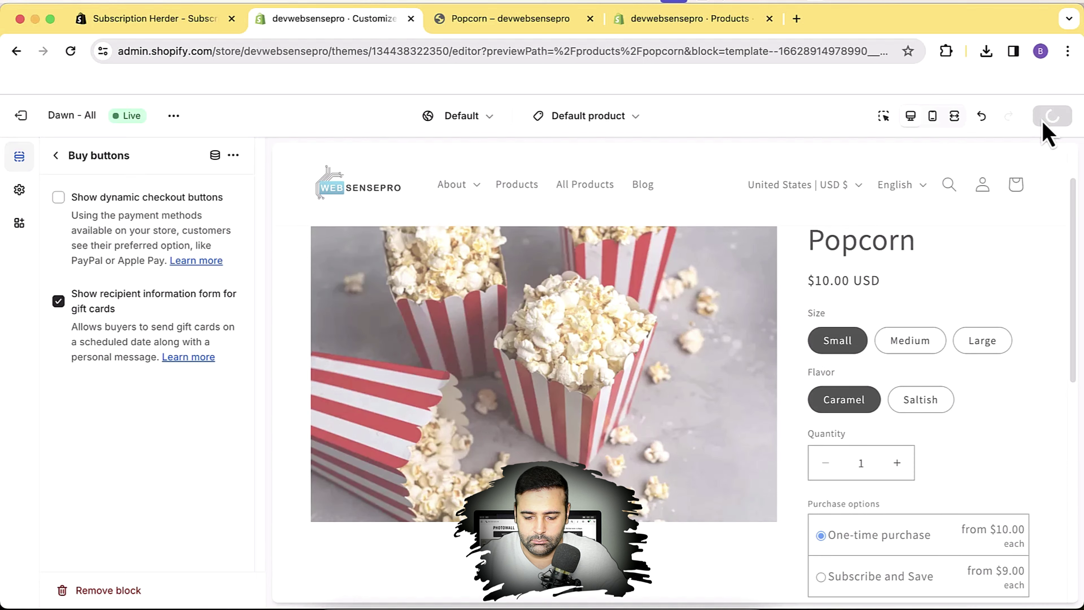
Step: Reload the Popcorn store preview and choose Subscribe and Save with Every Week delivery
{"action": "left_click", "coordinate": [487, 26]}
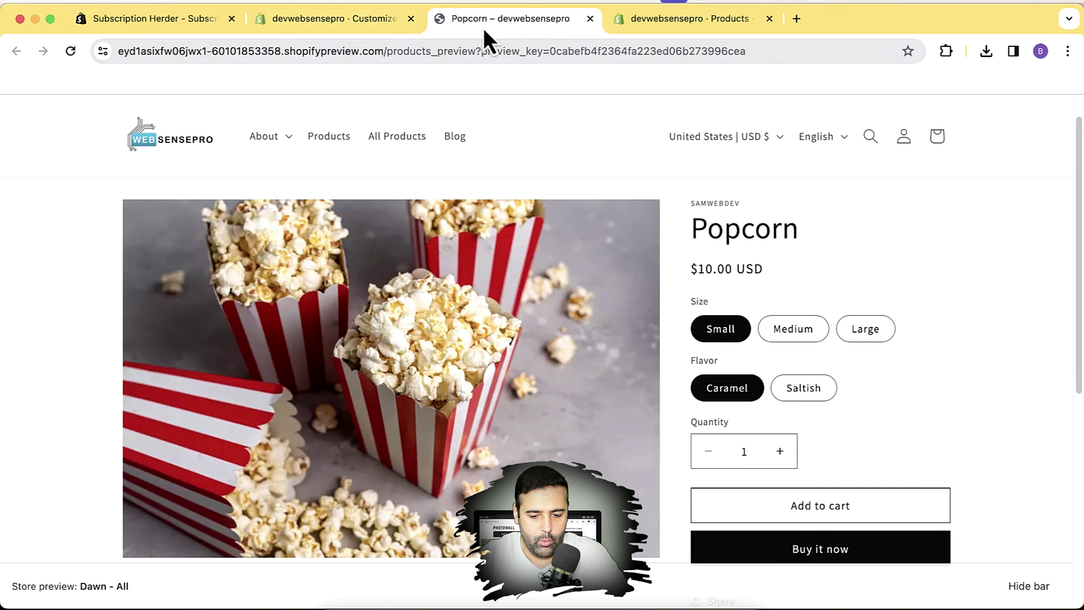
{"action": "key", "text": "super+r"}
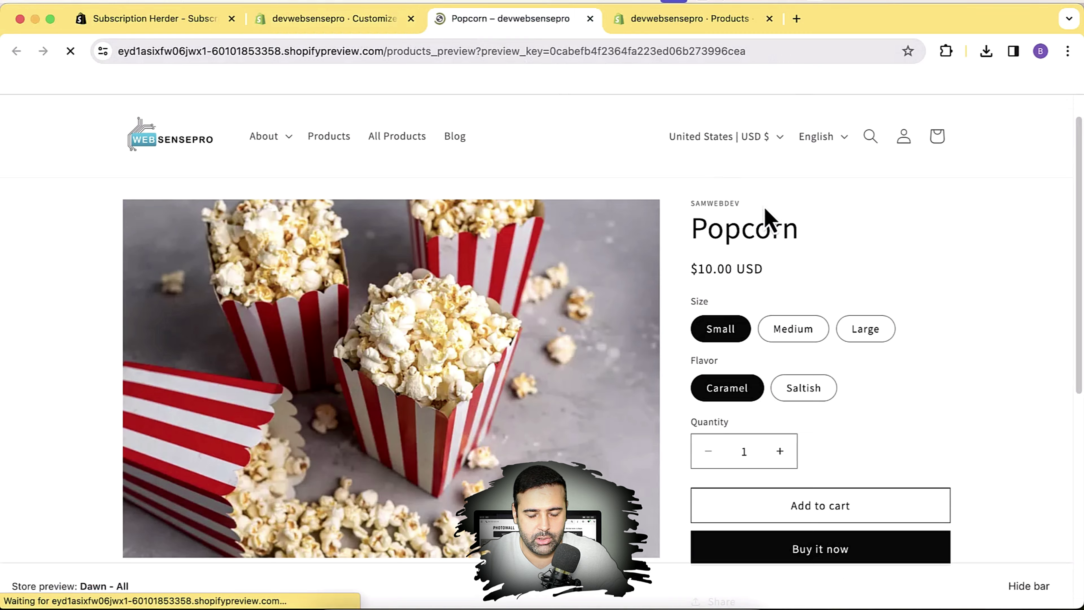
{"action": "scroll", "coordinate": [769, 220], "scroll_direction": "down", "scroll_amount": 5}
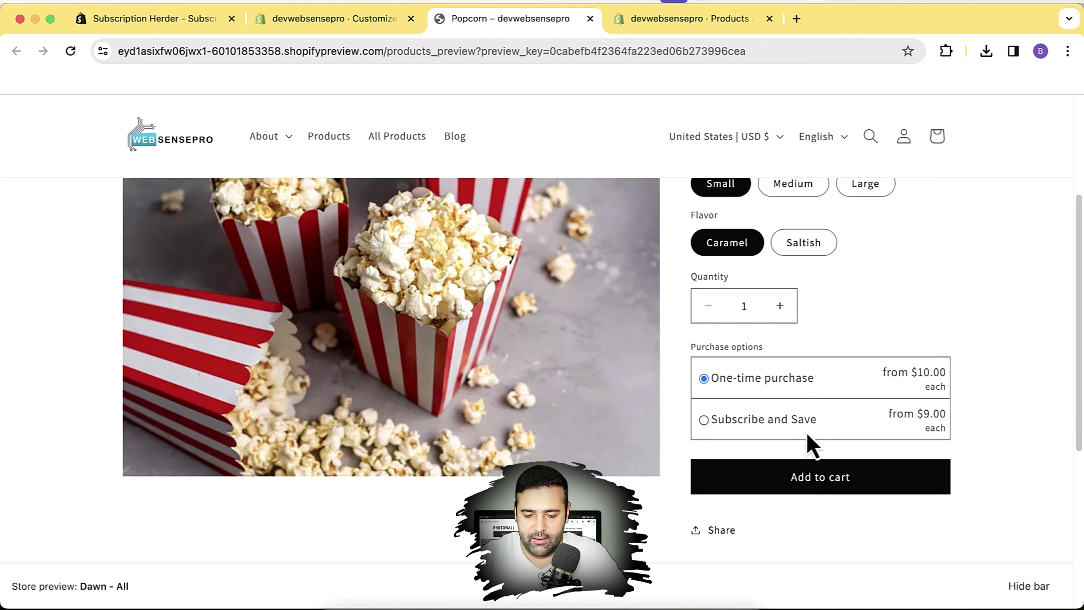
{"action": "left_click", "coordinate": [759, 427]}
{"action": "scroll", "coordinate": [743, 453], "scroll_direction": "down", "scroll_amount": 1}
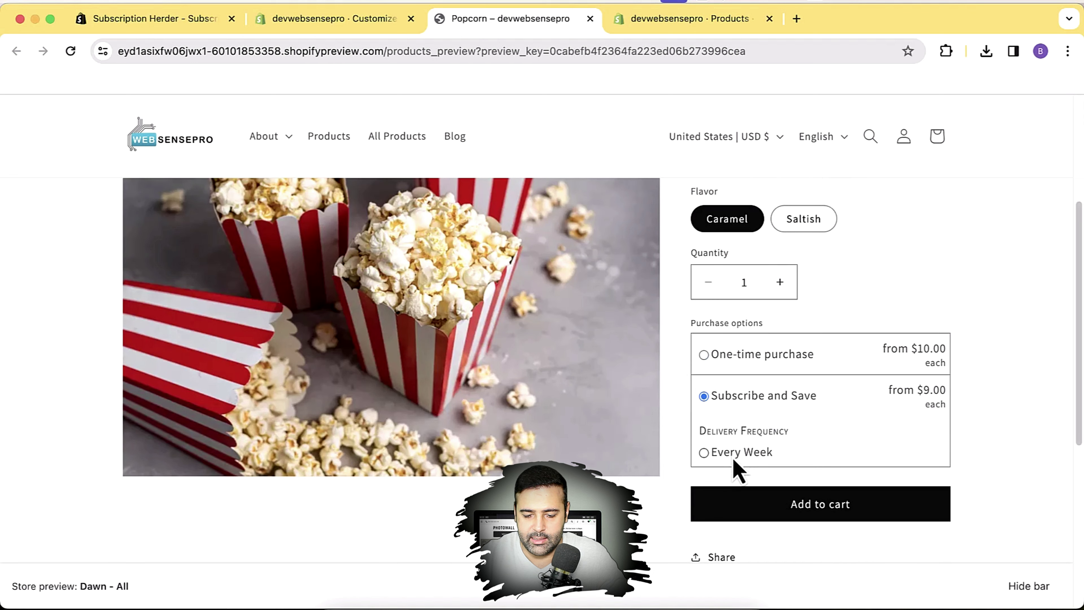
{"action": "left_click", "coordinate": [734, 459]}
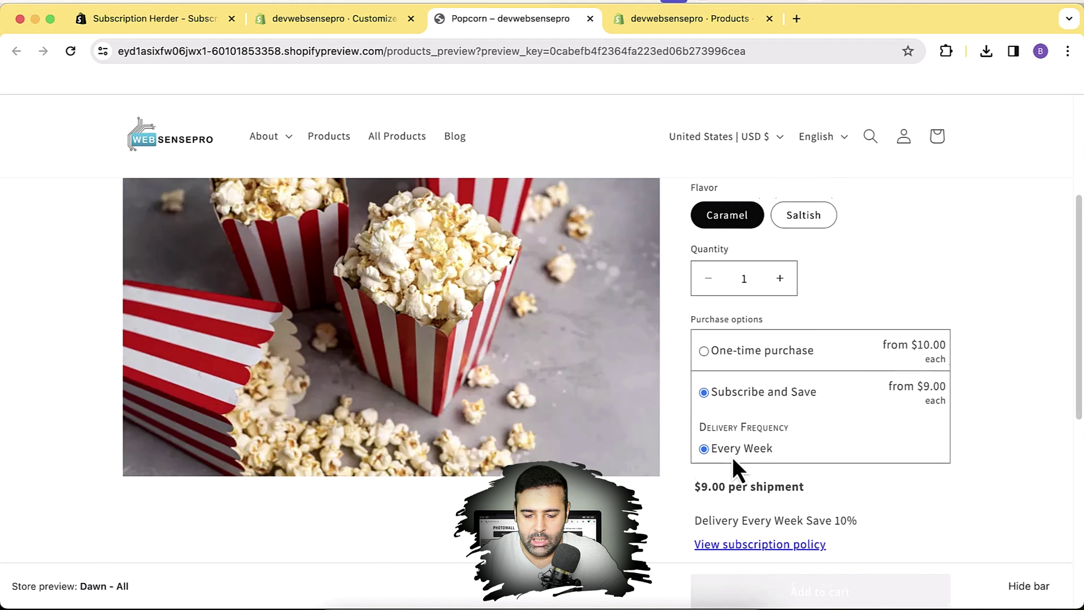
Step: Examine the price per shipment and the delivery details shown under the purchase options
{"action": "scroll", "coordinate": [718, 440], "scroll_direction": "down", "scroll_amount": 3}
{"action": "left_click_drag", "start_coordinate": [700, 397], "coordinate": [770, 388]}
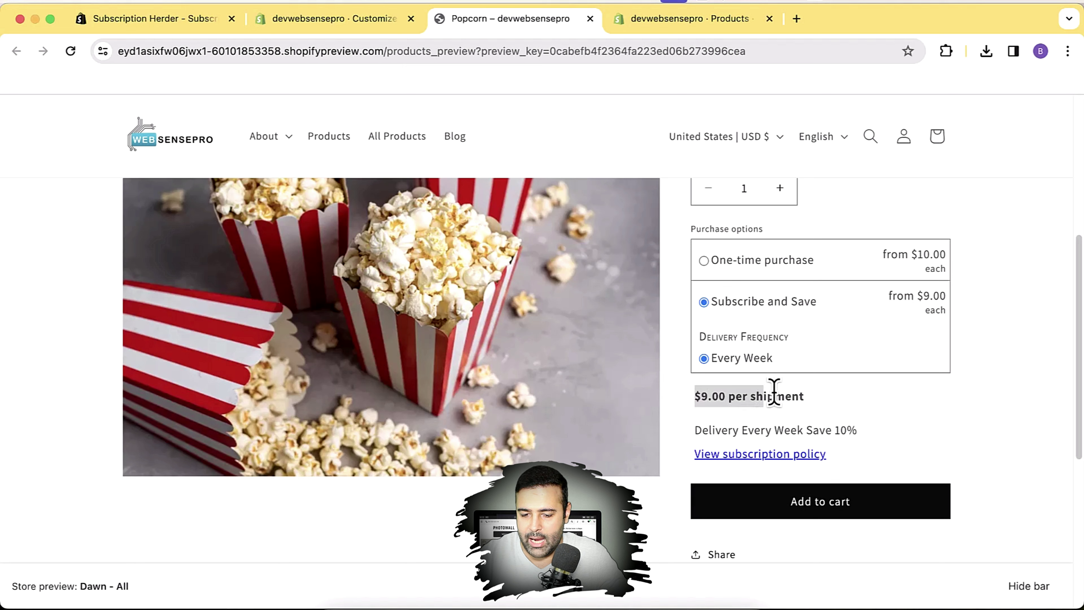
{"action": "left_click", "coordinate": [852, 417]}
{"action": "scroll", "coordinate": [854, 416], "scroll_direction": "up", "scroll_amount": 4}
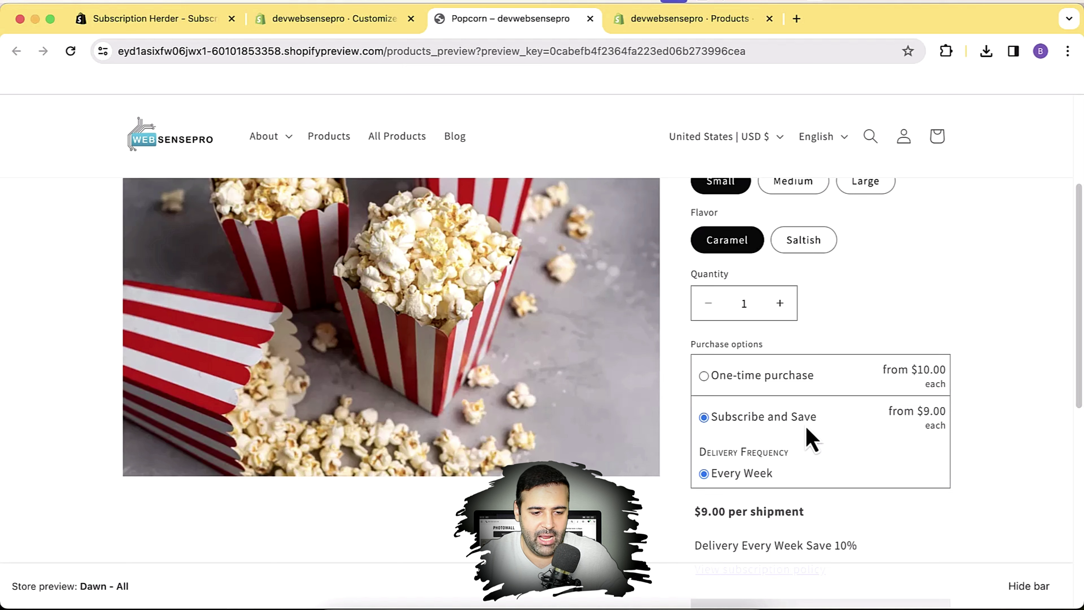
Step: Return to the theme editor, open the Subscriptions block and look over its text and border color settings
{"action": "left_click", "coordinate": [333, 25]}
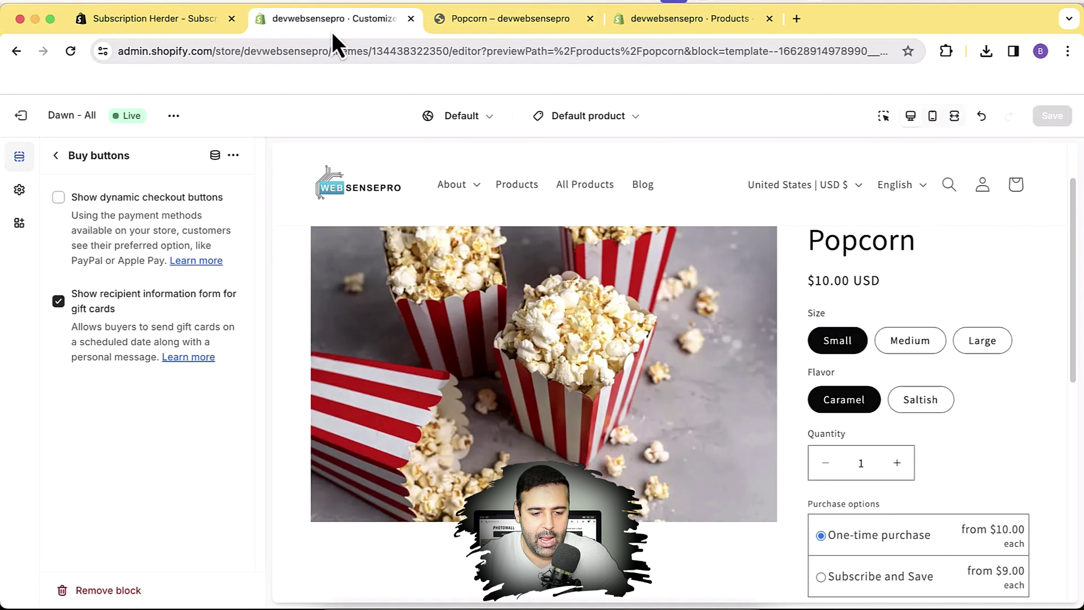
{"action": "left_click", "coordinate": [56, 155]}
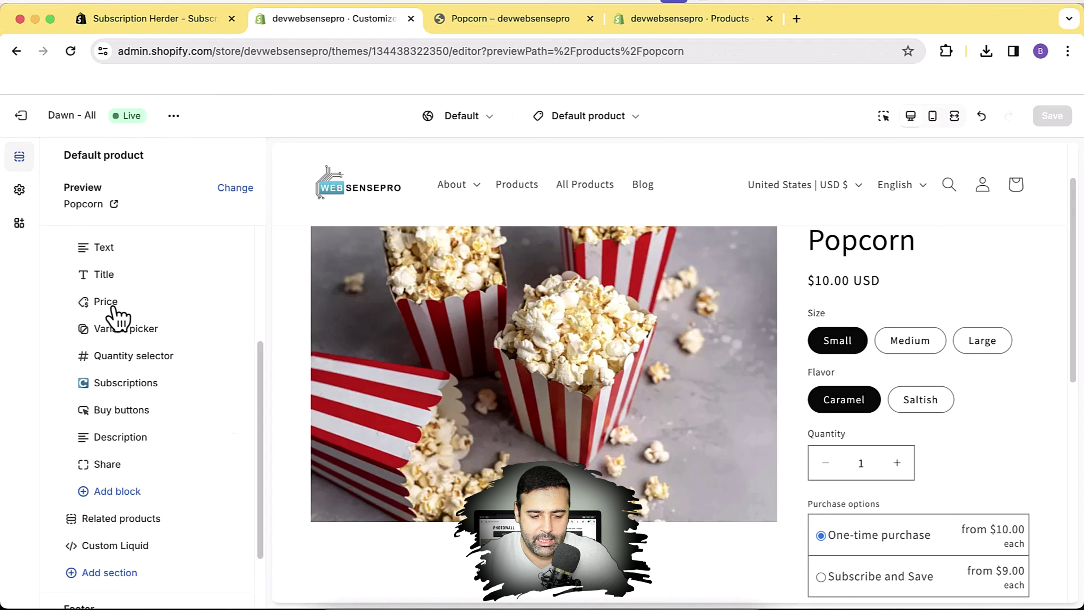
{"action": "left_click", "coordinate": [144, 384]}
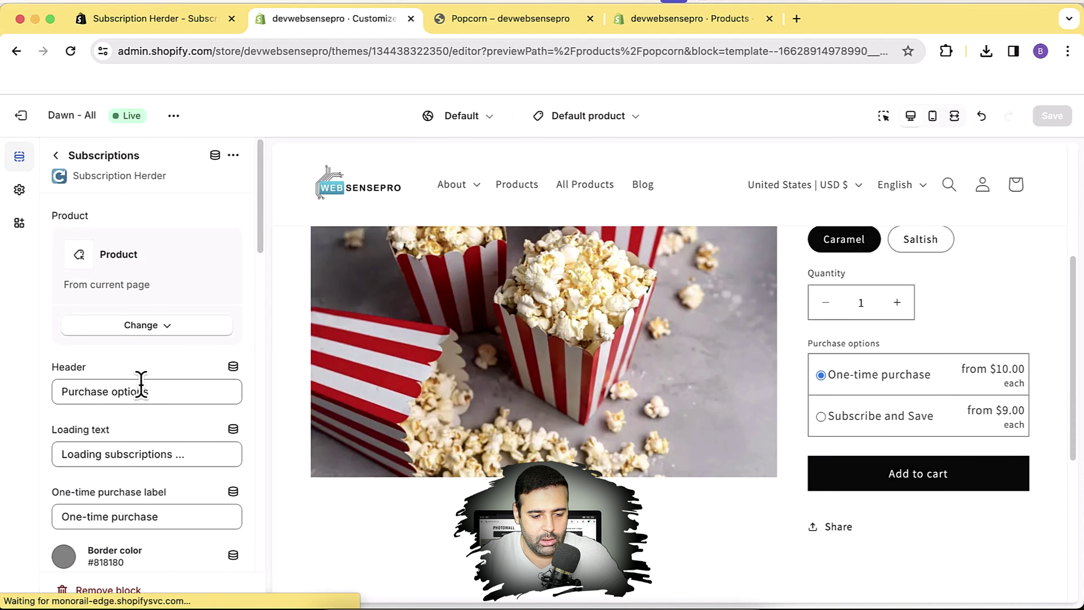
{"action": "scroll", "coordinate": [228, 225], "scroll_direction": "down", "scroll_amount": 3}
{"action": "scroll", "coordinate": [232, 232], "scroll_direction": "down", "scroll_amount": 3}
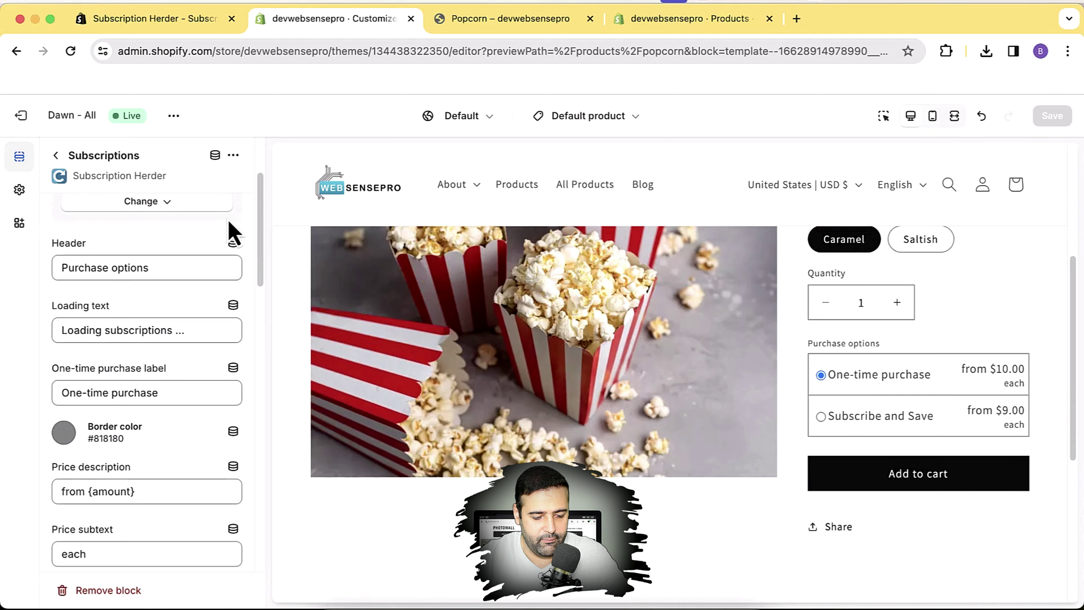
{"action": "scroll", "coordinate": [237, 345], "scroll_direction": "up", "scroll_amount": 4}
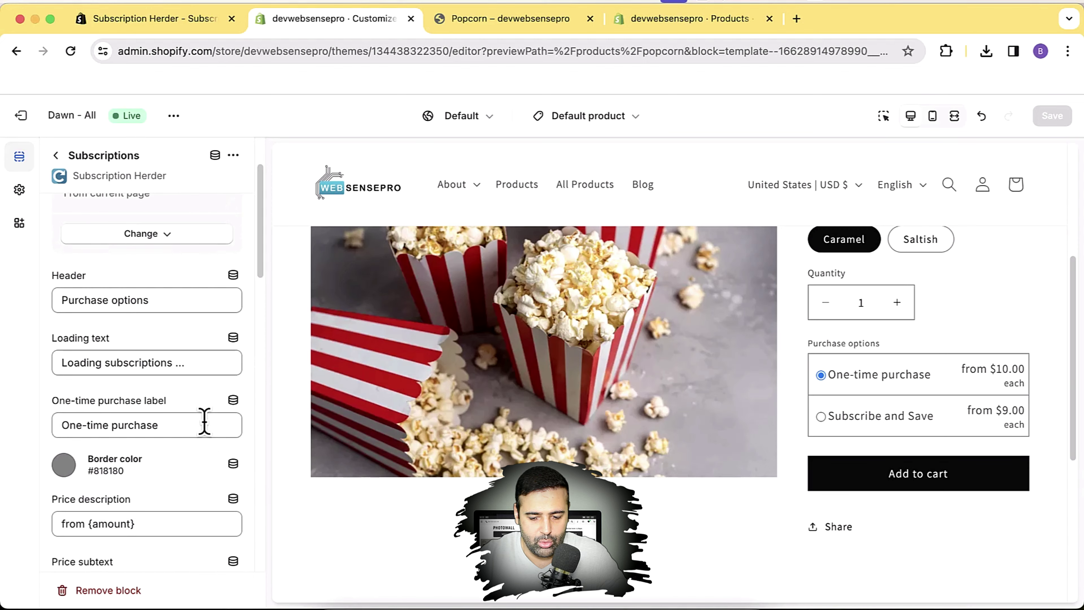
{"action": "scroll", "coordinate": [207, 384], "scroll_direction": "up", "scroll_amount": 2}
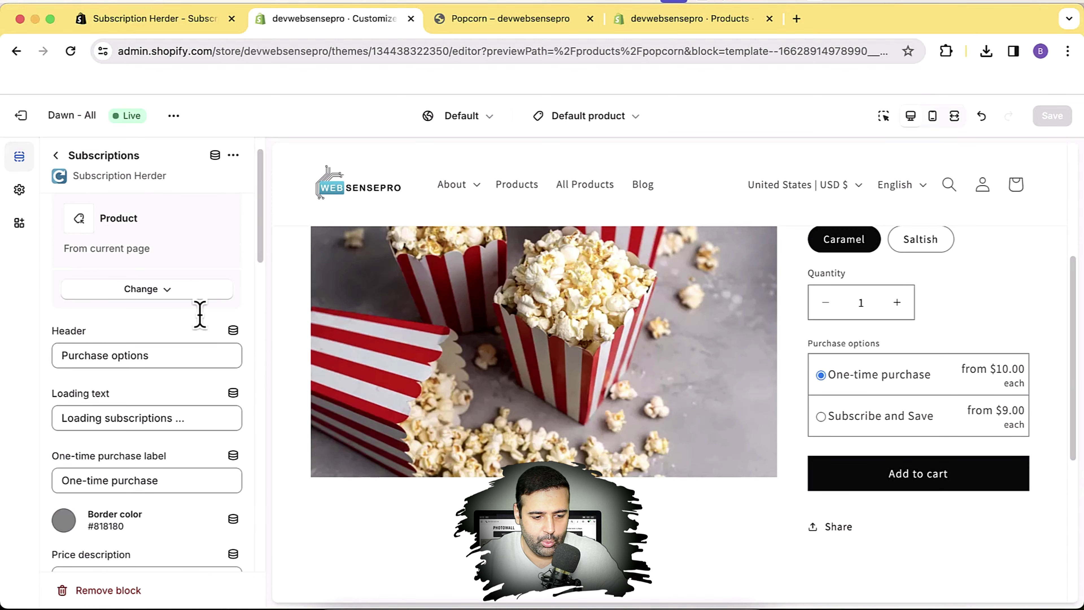
Step: Try "Save 10% On Subscribtion" as the Subscriptions block's header and replace it with "Purchase Options"
{"action": "left_click_drag", "start_coordinate": [180, 361], "coordinate": [63, 354]}
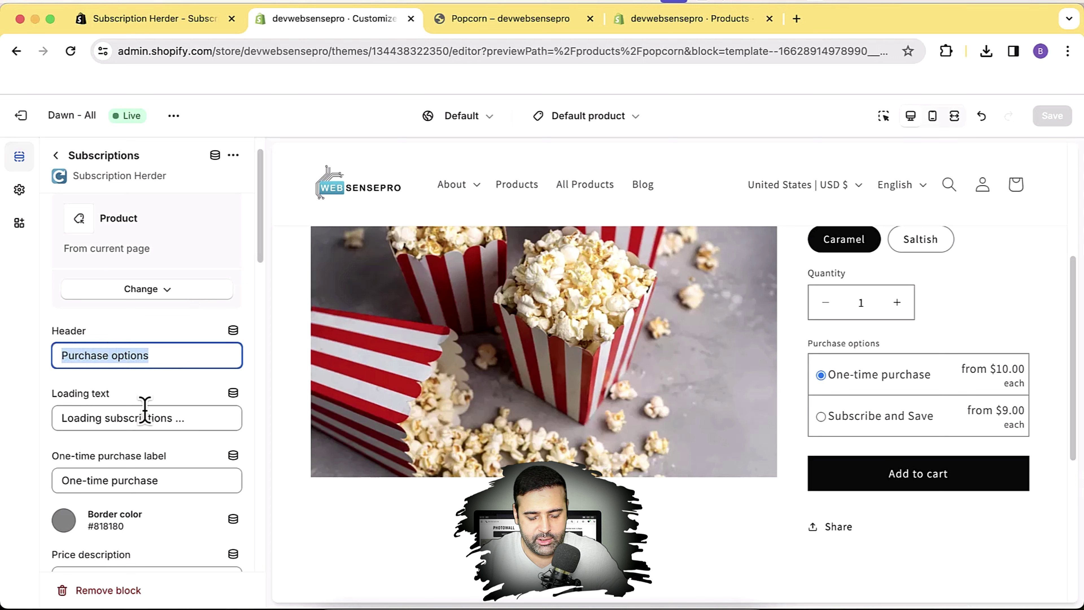
{"action": "type", "text": "Save 10% On Subscribtion"}
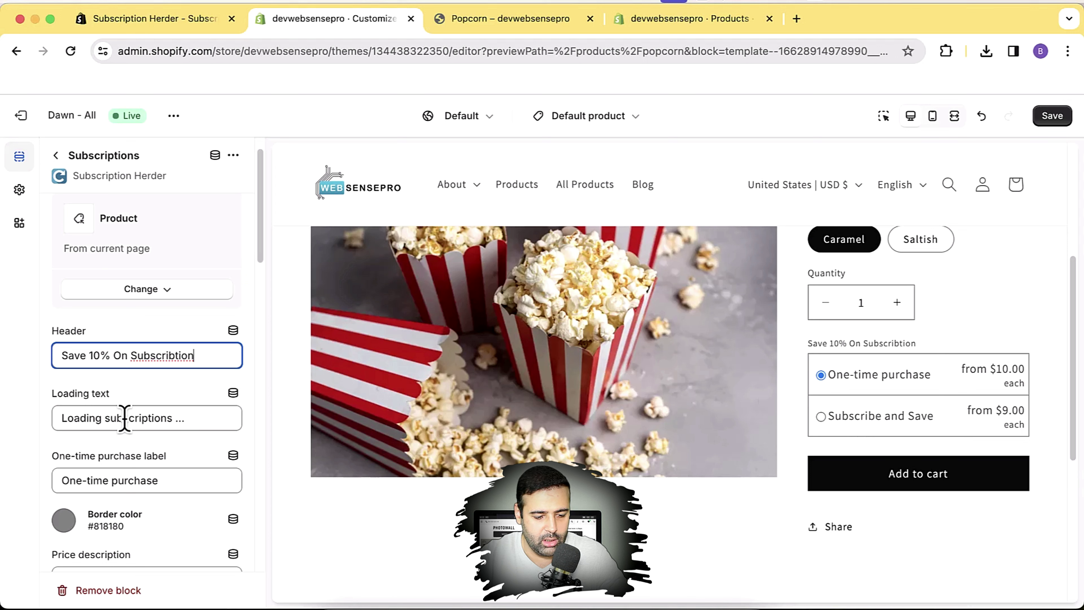
{"action": "key", "text": "super+a"}
{"action": "type", "text": "Pu"}
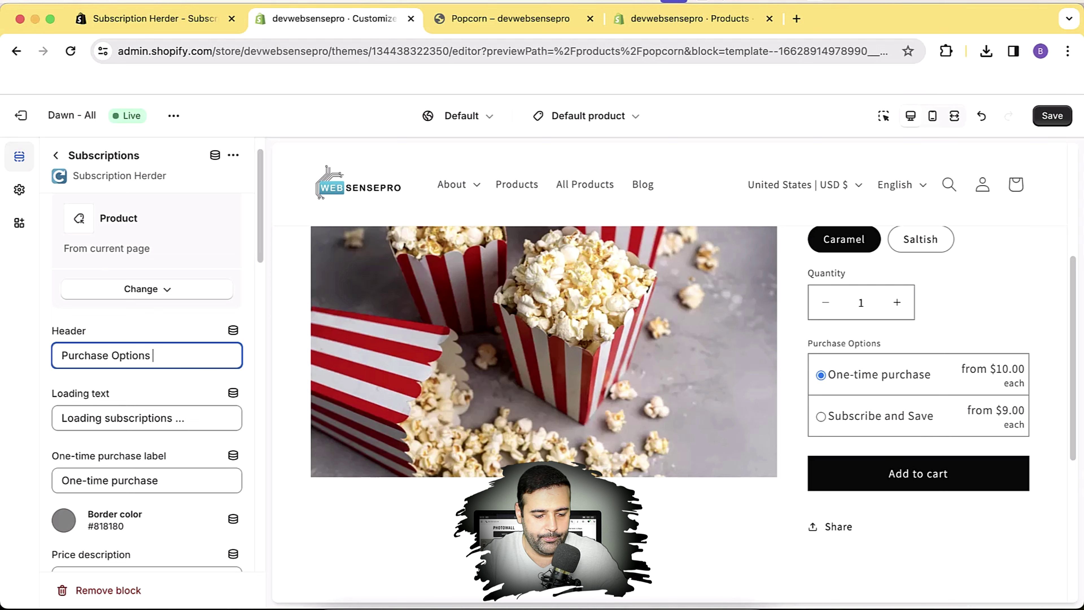
Step: Save the Subscriptions block changes in the theme editor and open the Subscription Herder app from the store admin
{"action": "left_click", "coordinate": [1053, 118]}
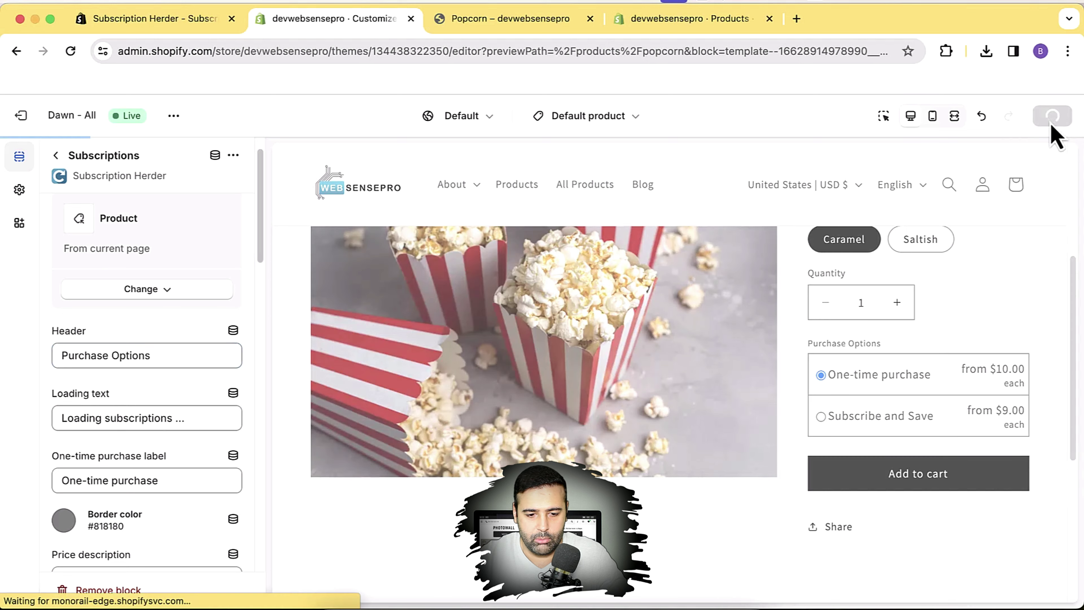
{"action": "left_click", "coordinate": [691, 24]}
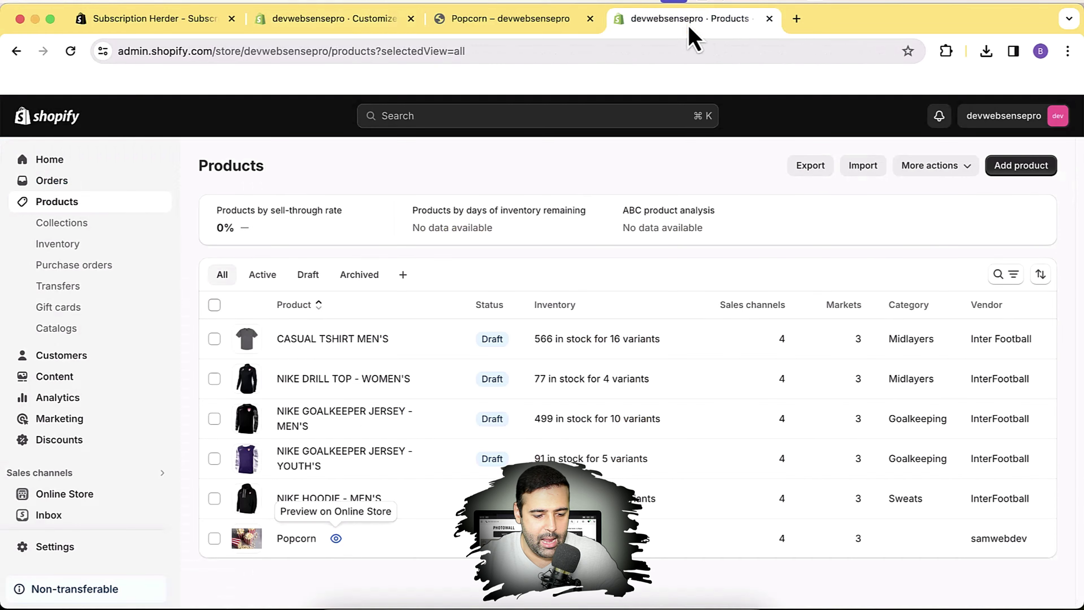
{"action": "scroll", "coordinate": [138, 467], "scroll_direction": "down", "scroll_amount": 1}
{"action": "left_click", "coordinate": [76, 508]}
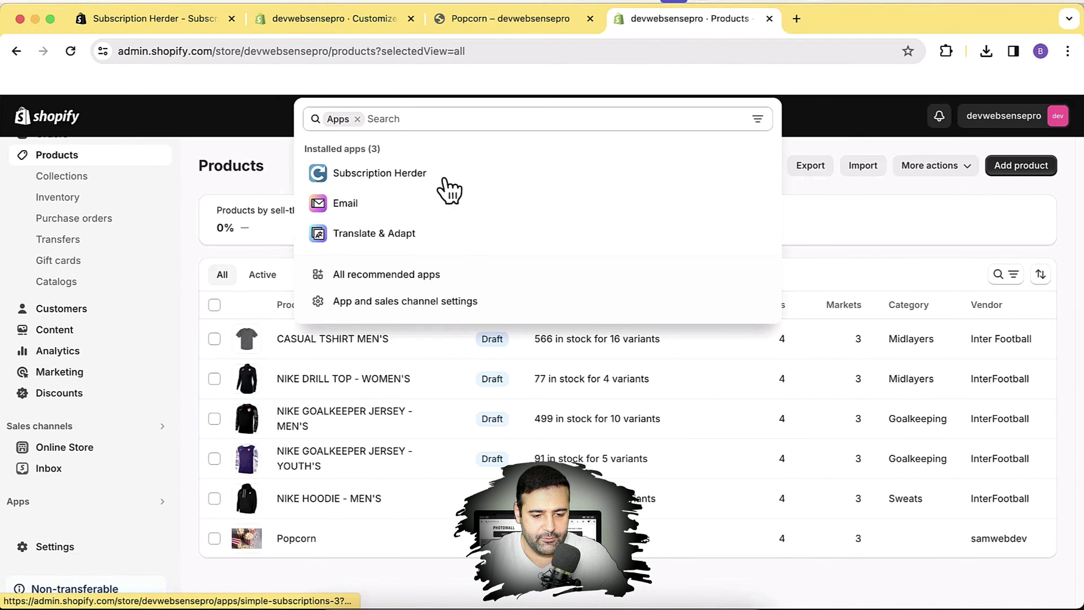
{"action": "left_click", "coordinate": [440, 179]}
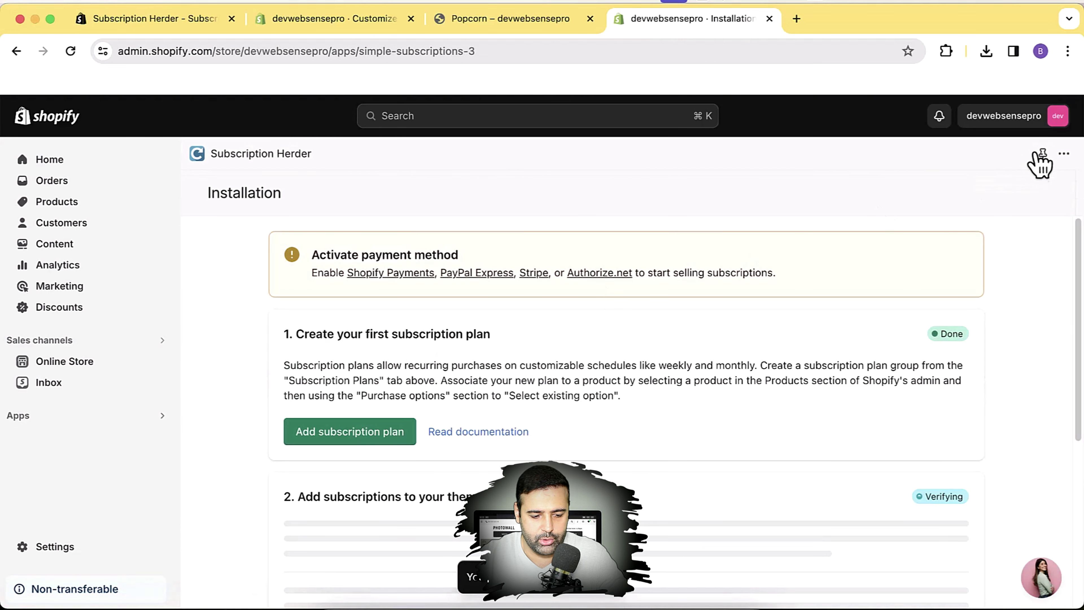
Step: Look over the Subscription Herder installation steps and open the Subscription Plans list
{"action": "scroll", "coordinate": [1016, 297], "scroll_direction": "down", "scroll_amount": 2}
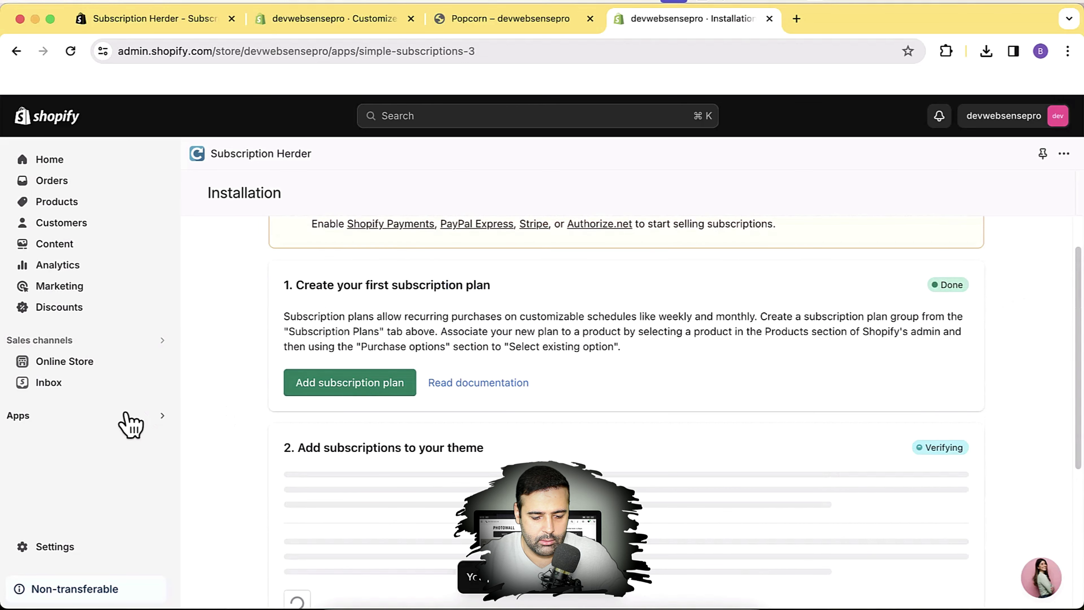
{"action": "left_click", "coordinate": [130, 424]}
{"action": "left_click", "coordinate": [392, 189]}
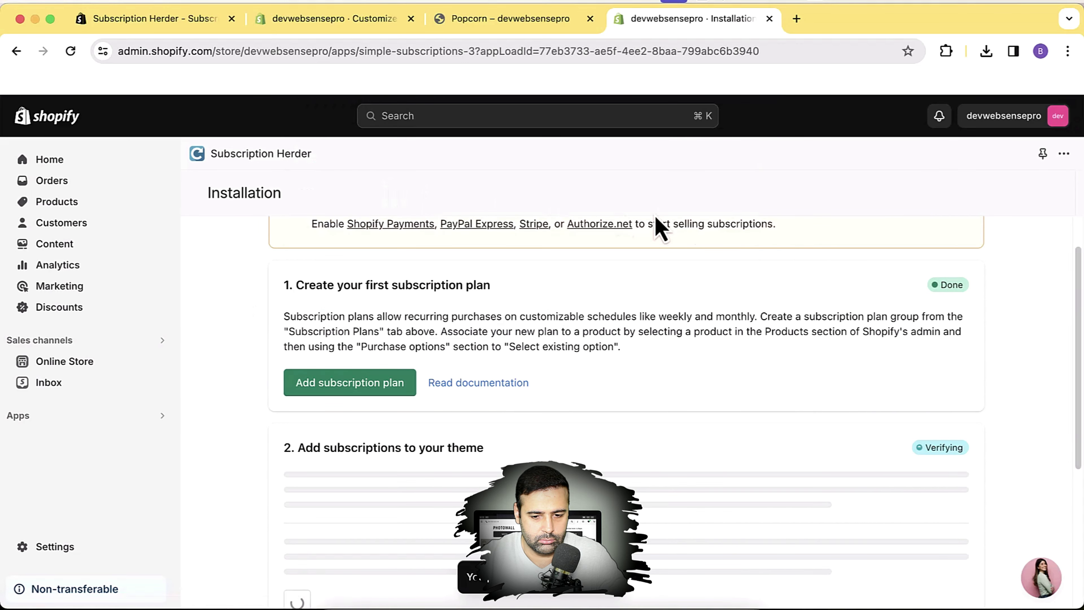
{"action": "scroll", "coordinate": [1004, 272], "scroll_direction": "down", "scroll_amount": 3}
{"action": "scroll", "coordinate": [1002, 259], "scroll_direction": "down", "scroll_amount": 5}
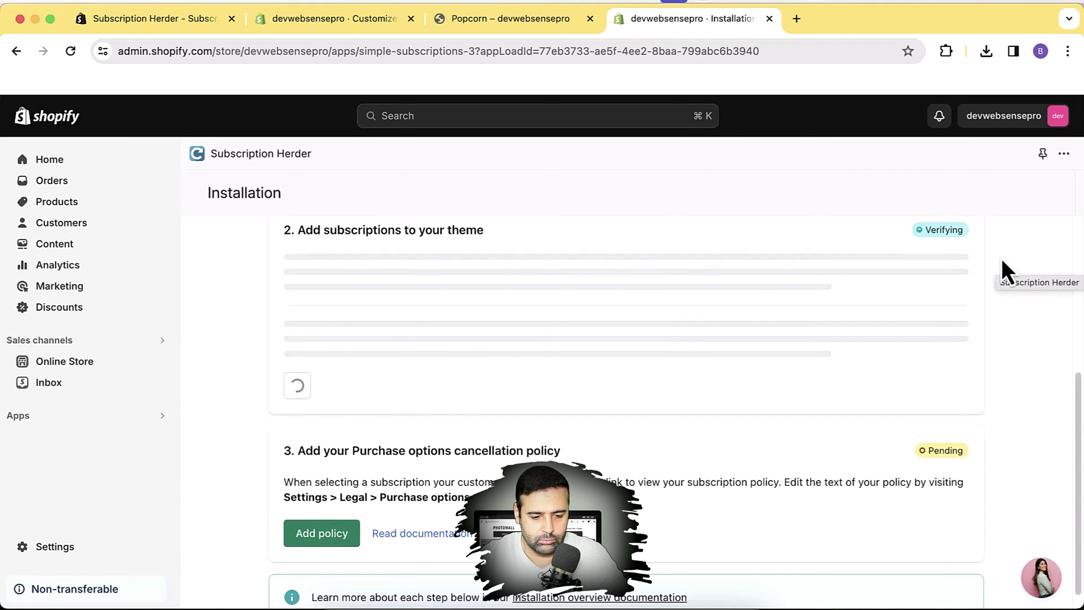
{"action": "scroll", "coordinate": [1001, 259], "scroll_direction": "up", "scroll_amount": 5}
{"action": "left_click", "coordinate": [331, 433]}
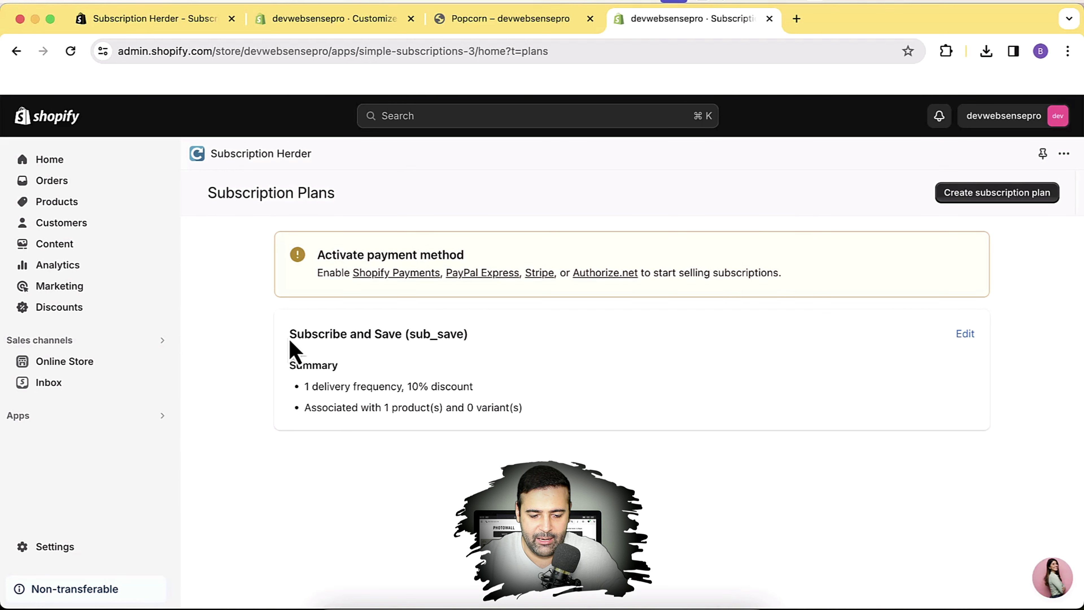
Step: Rename the Subscribe and Save subscription group to "Subscribe and Save 10%" and save it
{"action": "left_click_drag", "start_coordinate": [290, 337], "coordinate": [409, 334]}
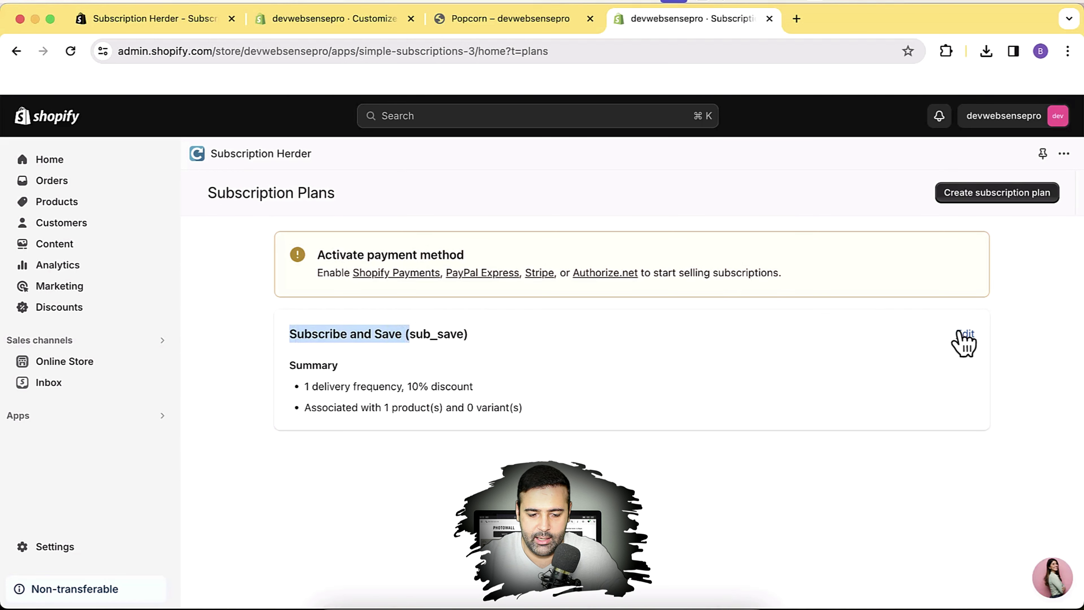
{"action": "left_click", "coordinate": [966, 340]}
{"action": "scroll", "coordinate": [702, 363], "scroll_direction": "down", "scroll_amount": 2}
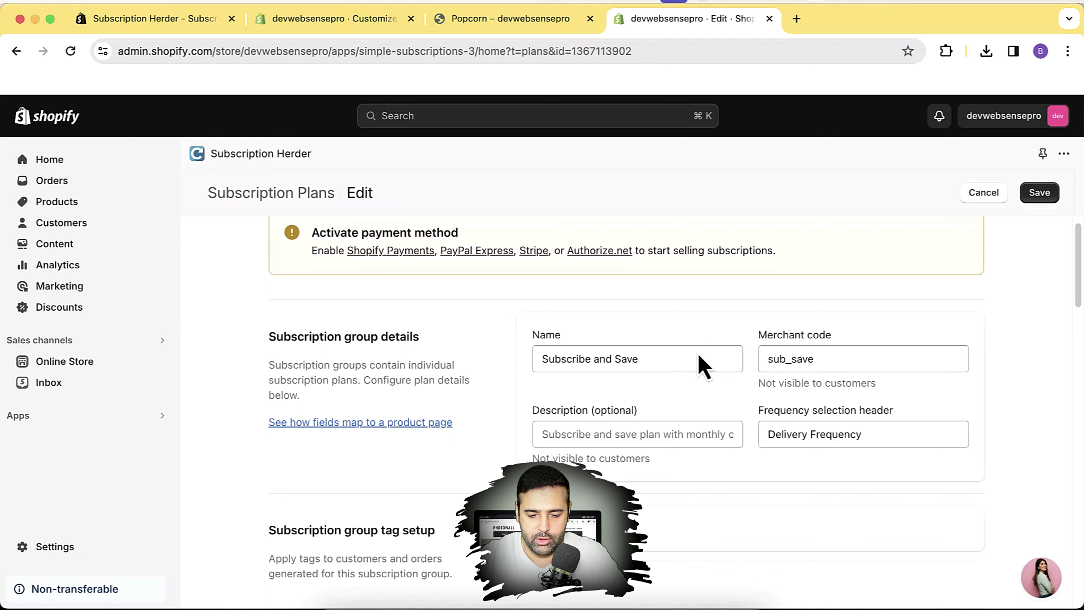
{"action": "left_click", "coordinate": [665, 353]}
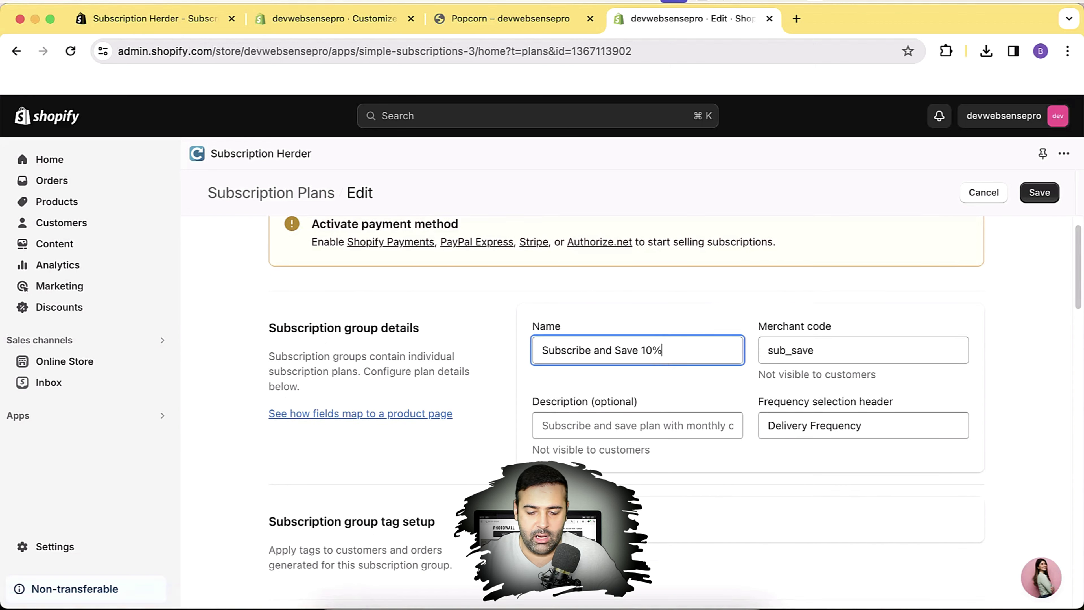
{"action": "scroll", "coordinate": [1012, 329], "scroll_direction": "down", "scroll_amount": 10}
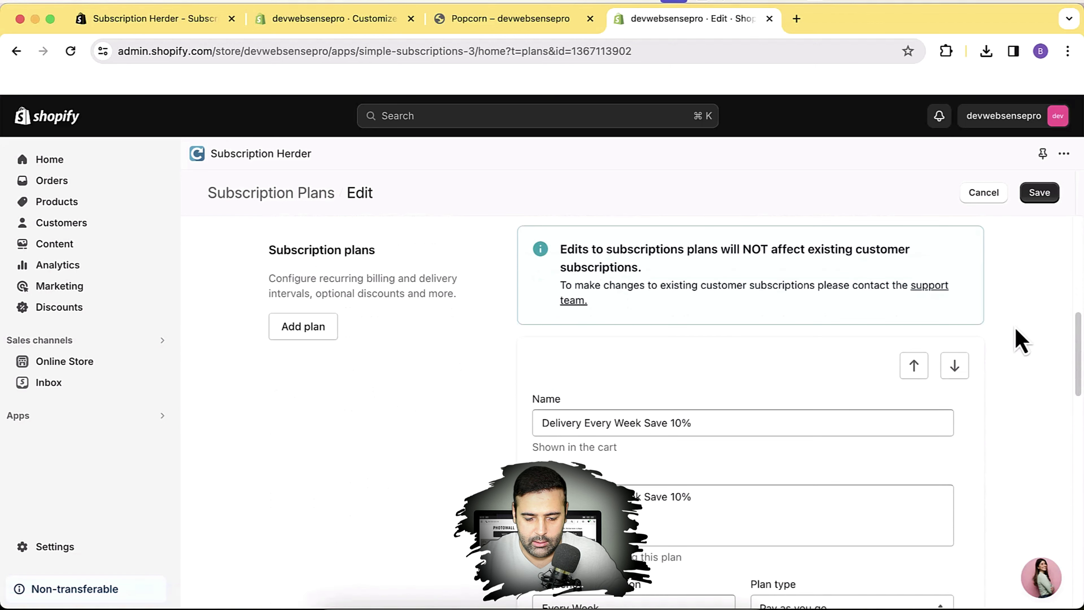
{"action": "scroll", "coordinate": [1020, 342], "scroll_direction": "up", "scroll_amount": 10}
{"action": "left_click", "coordinate": [1039, 194]}
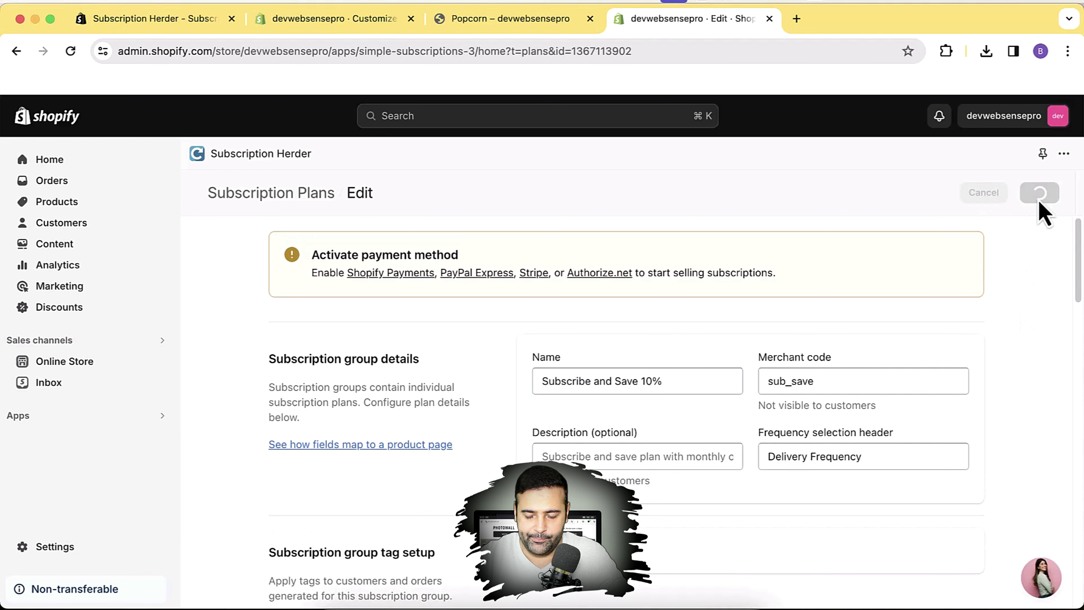
Step: Reload the Popcorn store preview and check the subscription label and prices under the purchase options
{"action": "left_click", "coordinate": [514, 20]}
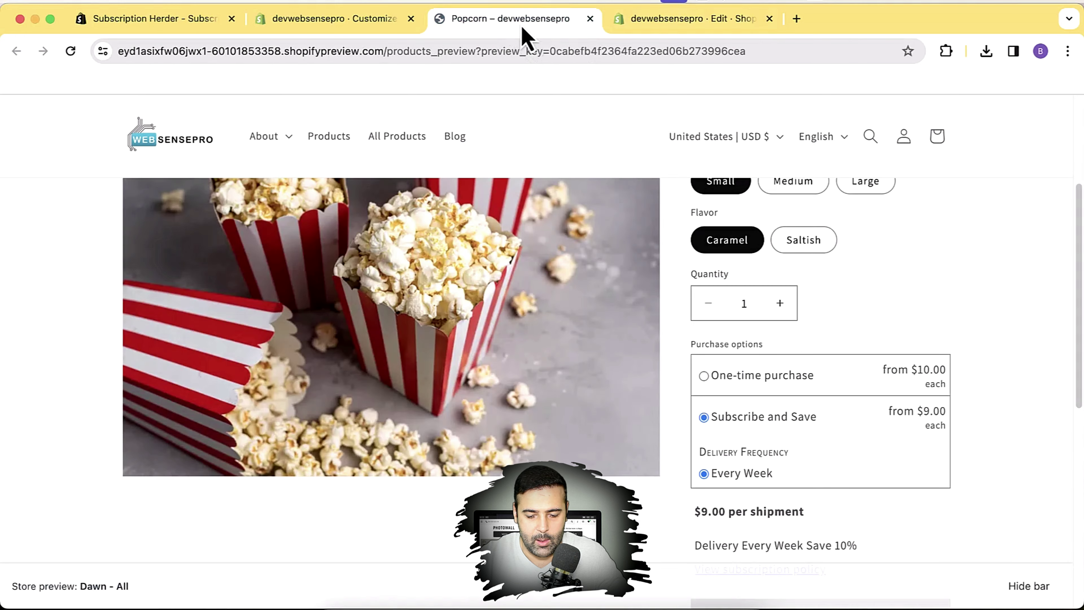
{"action": "key", "text": "super+r"}
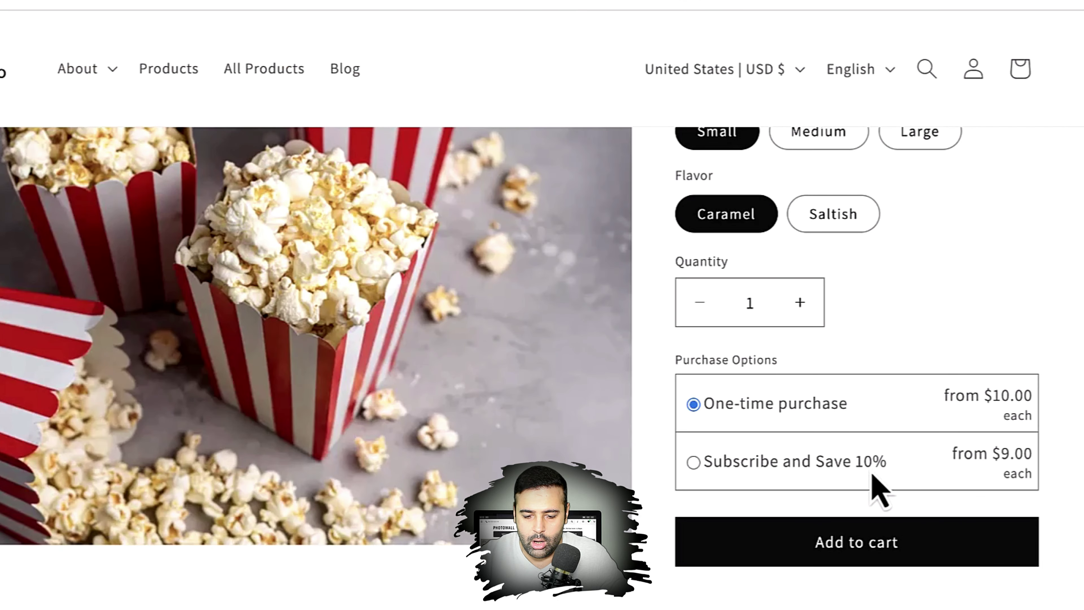
{"action": "left_click_drag", "start_coordinate": [944, 398], "coordinate": [1001, 450]}
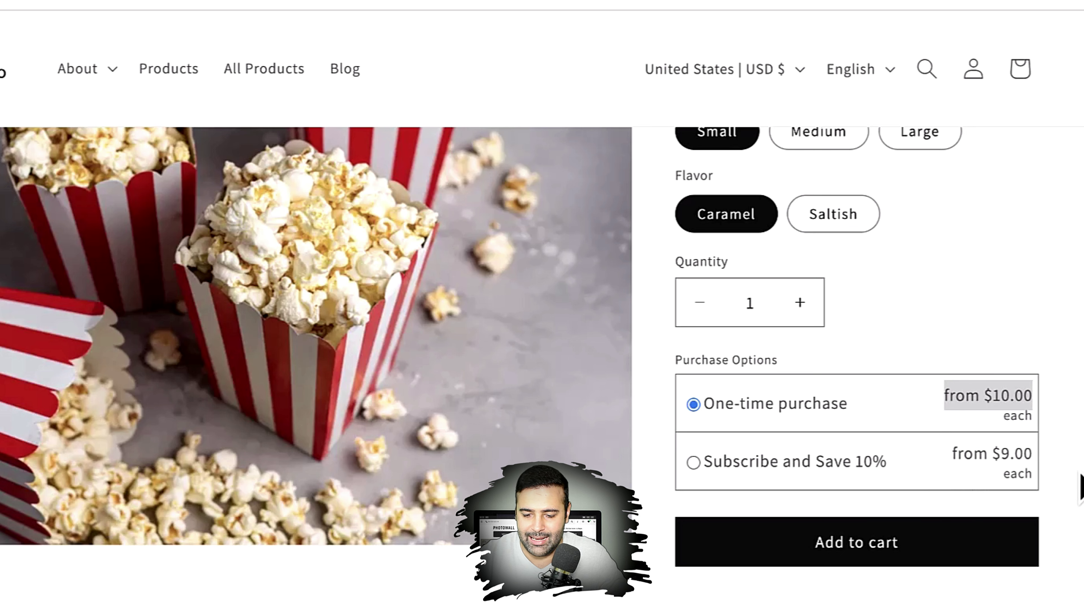
{"action": "scroll", "coordinate": [1082, 484], "scroll_direction": "up", "scroll_amount": 1}
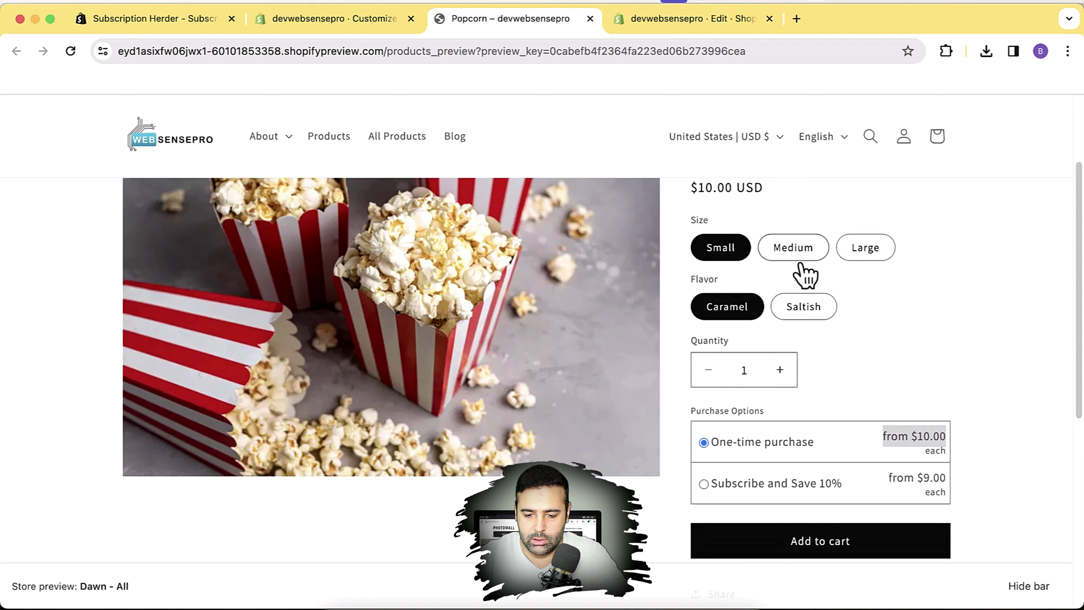
Step: Choose the Medium size in the preview and compare the one-time and subscription prices
{"action": "left_click", "coordinate": [808, 205]}
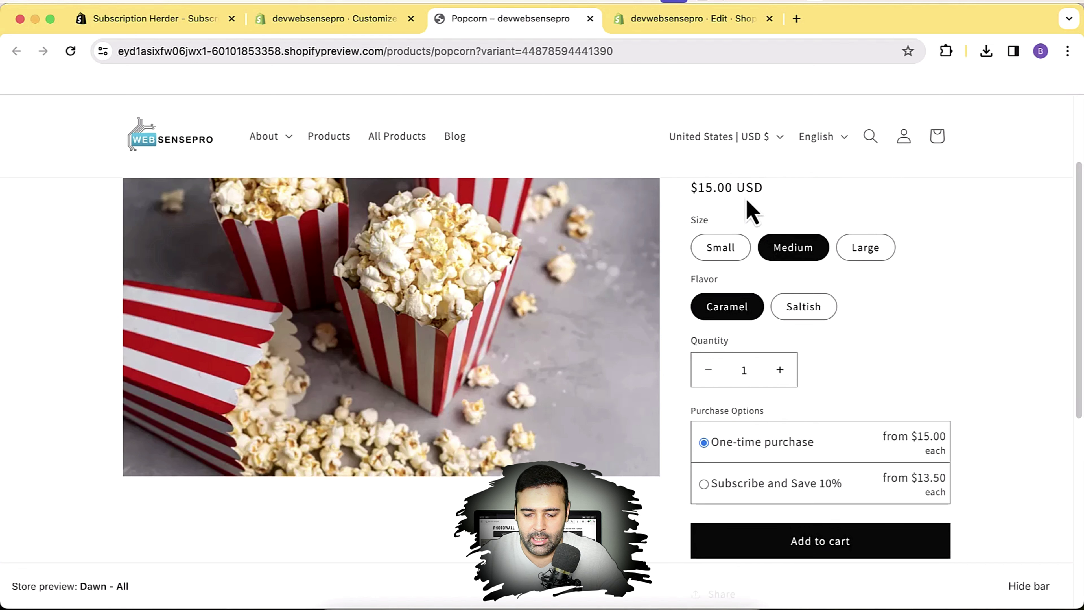
{"action": "scroll", "coordinate": [975, 270], "scroll_direction": "down", "scroll_amount": 1}
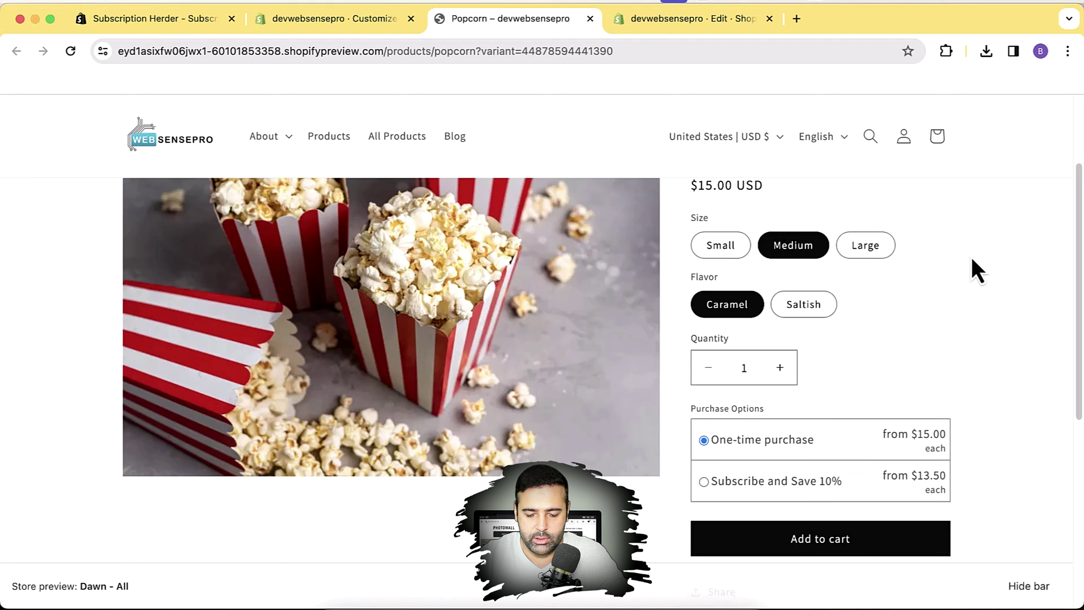
{"action": "scroll", "coordinate": [977, 271], "scroll_direction": "up", "scroll_amount": 2}
{"action": "scroll", "coordinate": [977, 271], "scroll_direction": "down", "scroll_amount": 3}
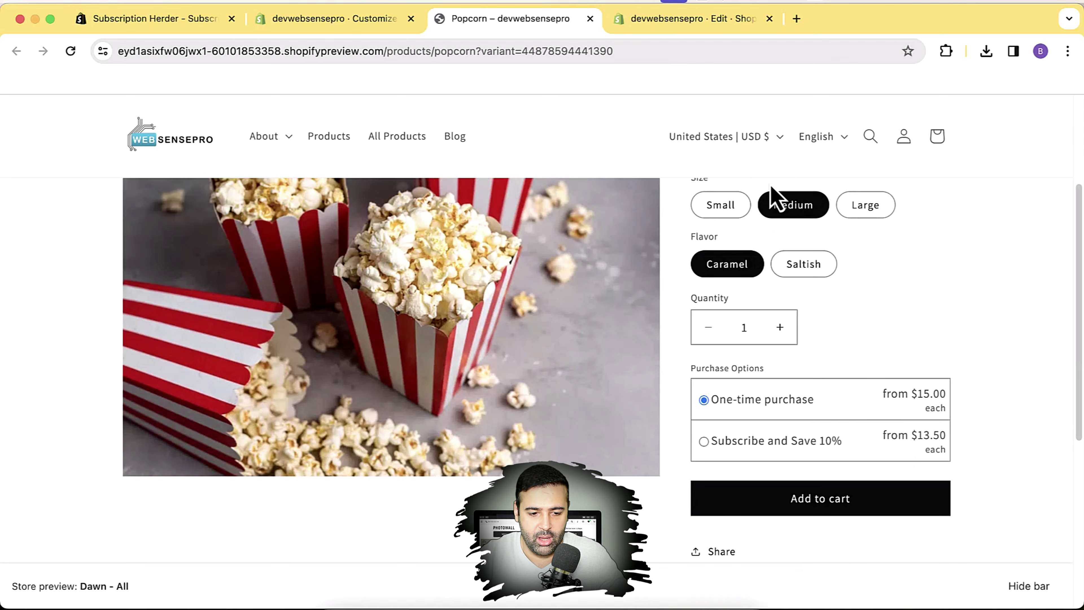
Step: Return to the theme editor and set the Subscriptions block's border color to red #FD0000
{"action": "left_click", "coordinate": [333, 27]}
{"action": "scroll", "coordinate": [128, 342], "scroll_direction": "down", "scroll_amount": 3}
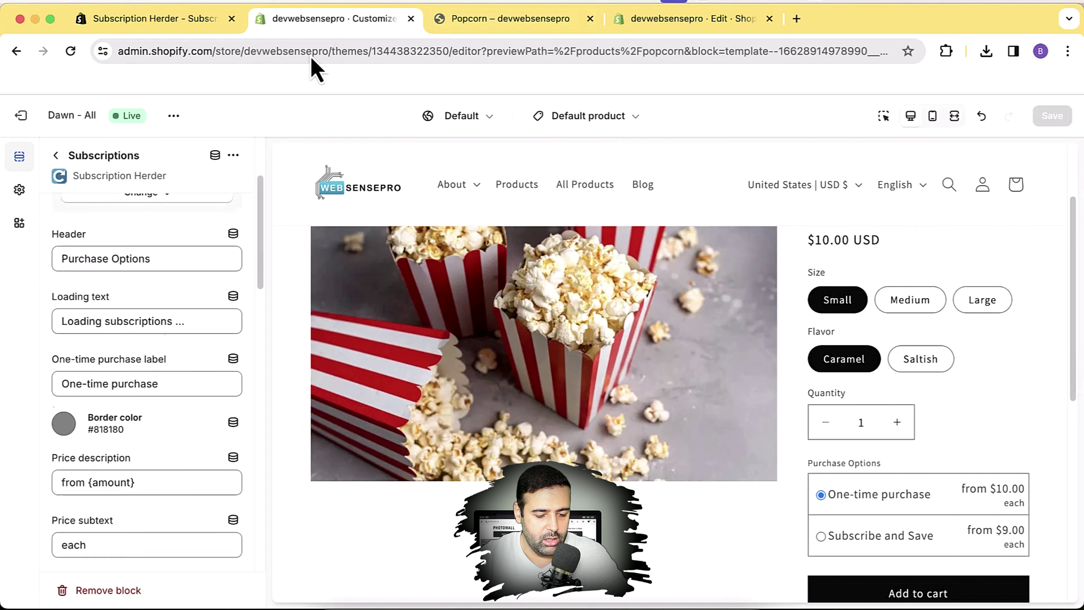
{"action": "left_click", "coordinate": [66, 393]}
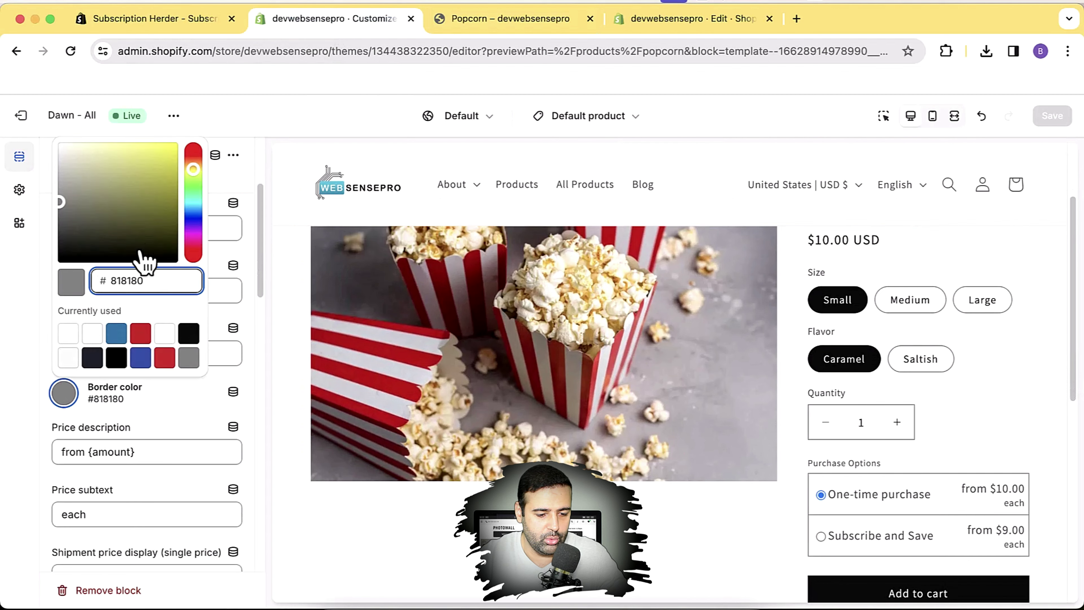
{"action": "left_click", "coordinate": [193, 152]}
{"action": "left_click_drag", "start_coordinate": [171, 149], "coordinate": [238, 163]}
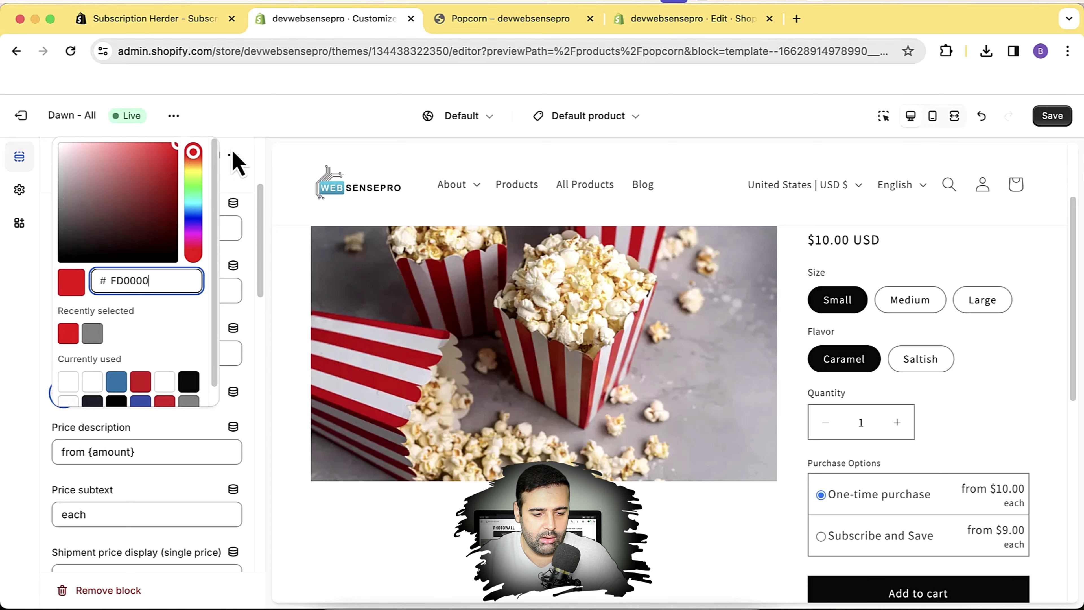
{"action": "left_click", "coordinate": [241, 179]}
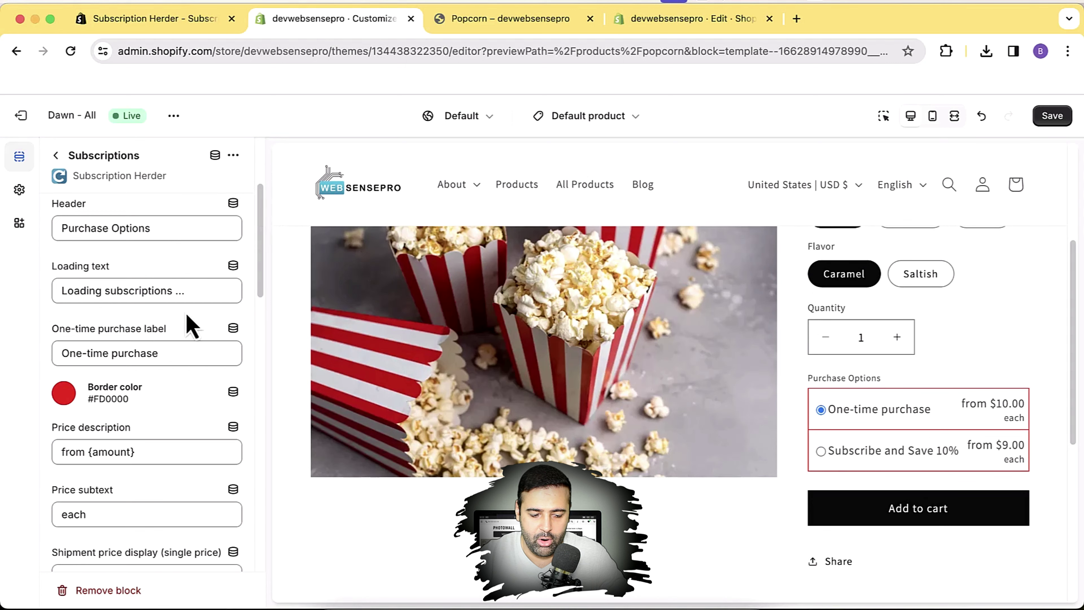
Step: Look through the Subscriptions block's remaining text and advanced settings, including Custom CSS and the form selector
{"action": "scroll", "coordinate": [186, 317], "scroll_direction": "down", "scroll_amount": 15}
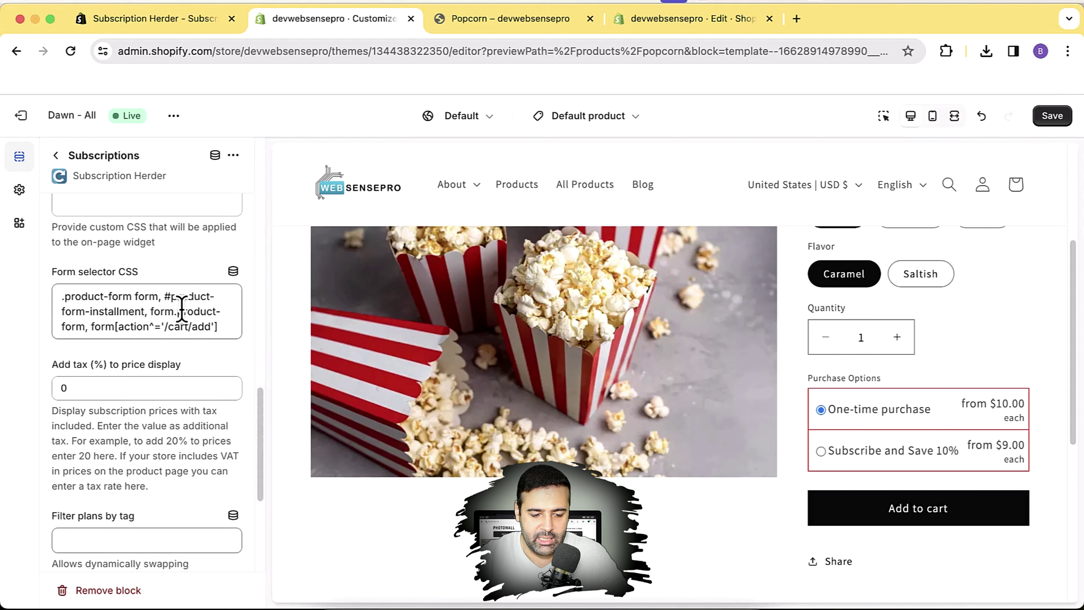
{"action": "scroll", "coordinate": [182, 310], "scroll_direction": "down", "scroll_amount": 6}
{"action": "scroll", "coordinate": [165, 462], "scroll_direction": "up", "scroll_amount": 6}
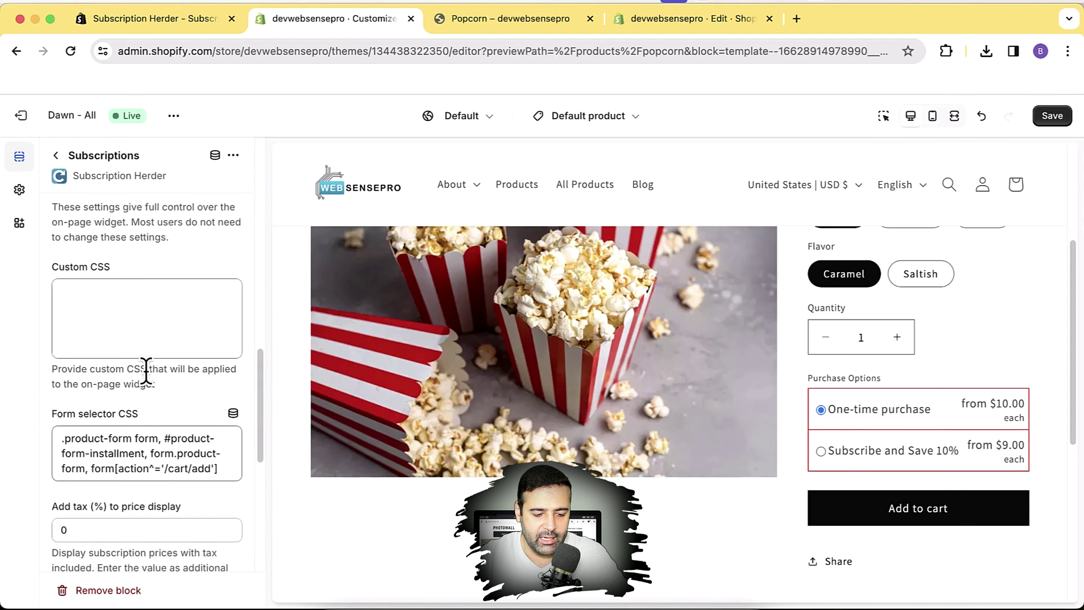
{"action": "left_click", "coordinate": [134, 308]}
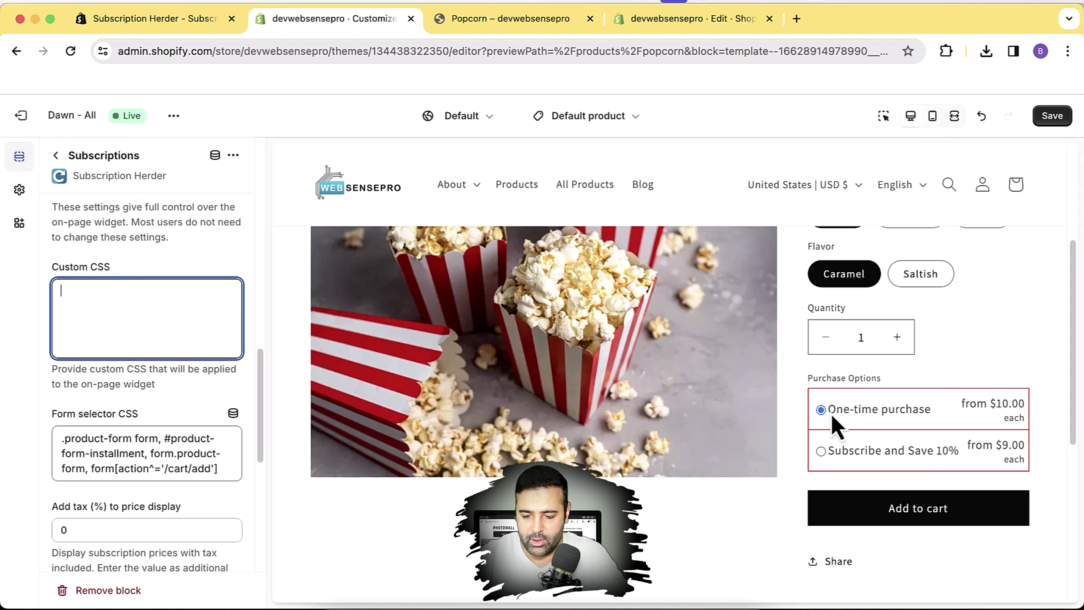
{"action": "scroll", "coordinate": [211, 245], "scroll_direction": "up", "scroll_amount": 9}
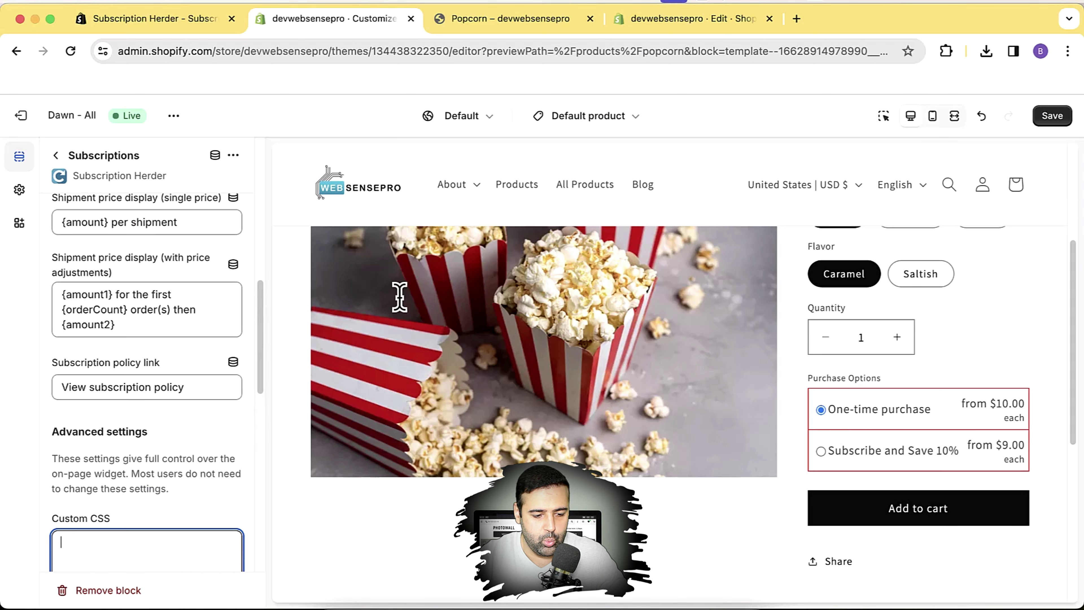
{"action": "scroll", "coordinate": [215, 261], "scroll_direction": "down", "scroll_amount": 2}
{"action": "scroll", "coordinate": [217, 256], "scroll_direction": "down", "scroll_amount": 4}
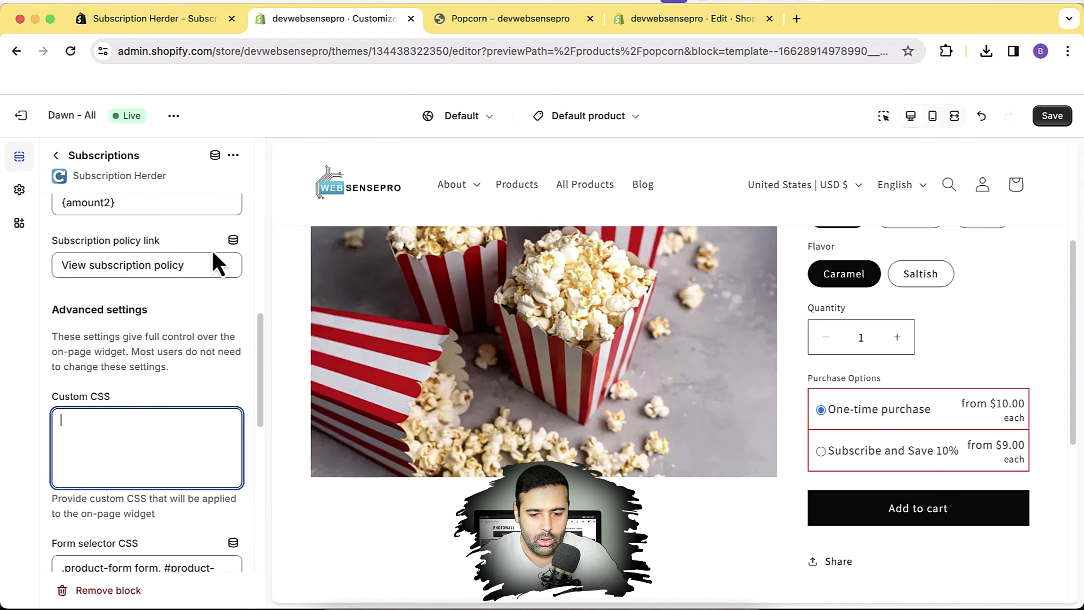
Step: Reload the Popcorn preview, return to the theme editor and save the border color change
{"action": "left_click", "coordinate": [512, 23]}
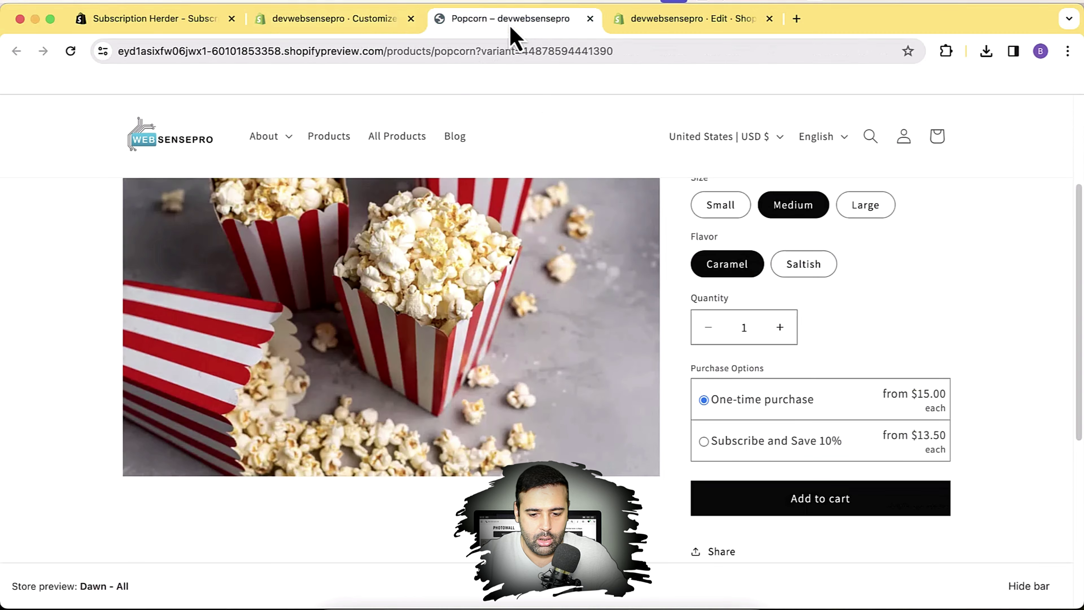
{"action": "key", "text": "super+r"}
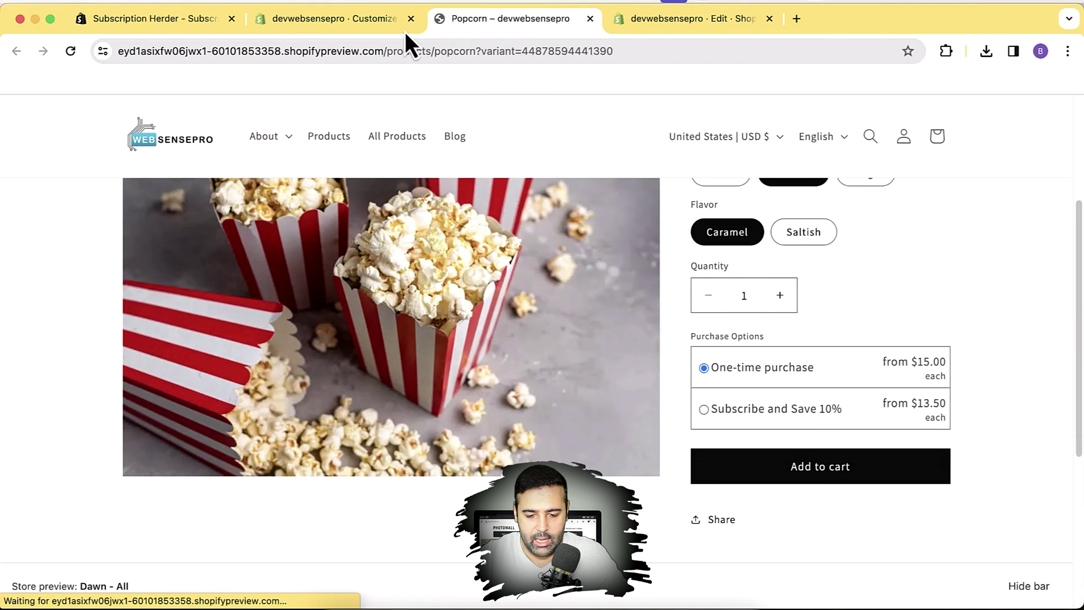
{"action": "left_click", "coordinate": [348, 25]}
{"action": "left_click", "coordinate": [1051, 115]}
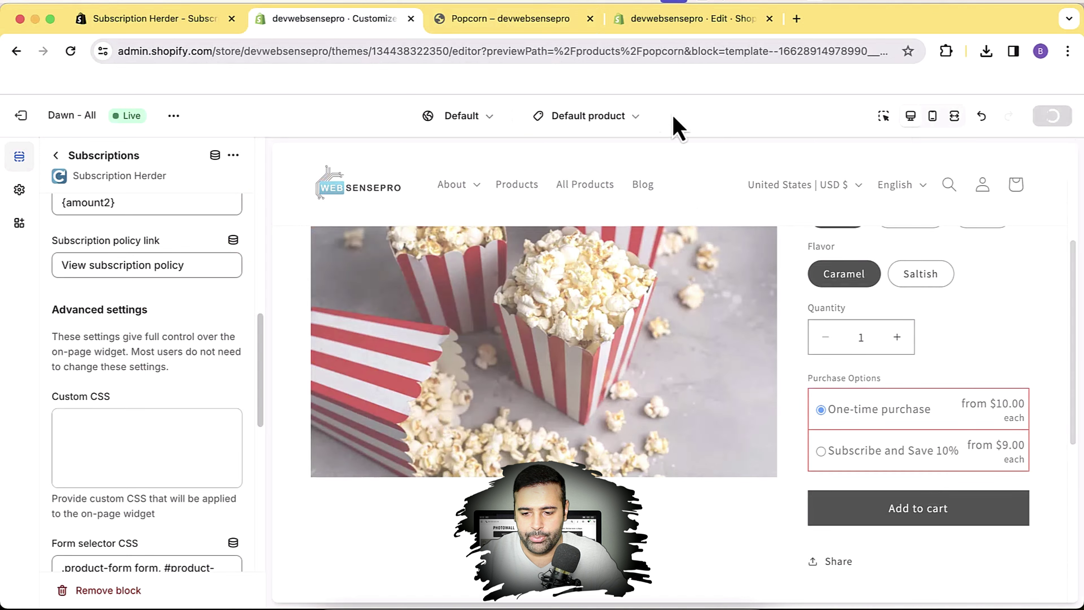
Step: Inspect the One-time purchase option's markup and styles in the Popcorn store preview
{"action": "left_click", "coordinate": [497, 21]}
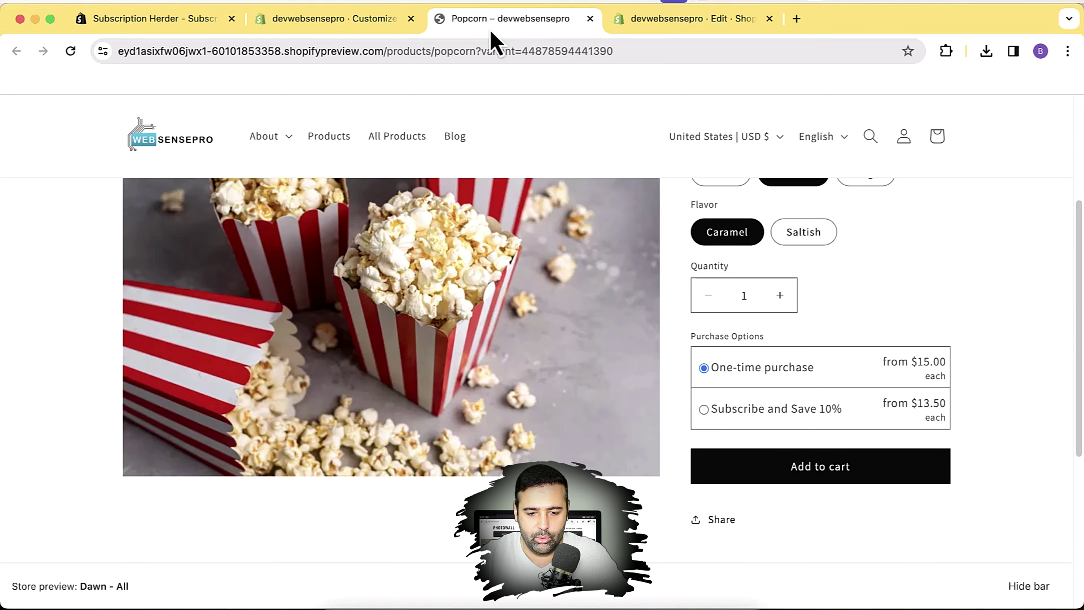
{"action": "right_click", "coordinate": [852, 364]}
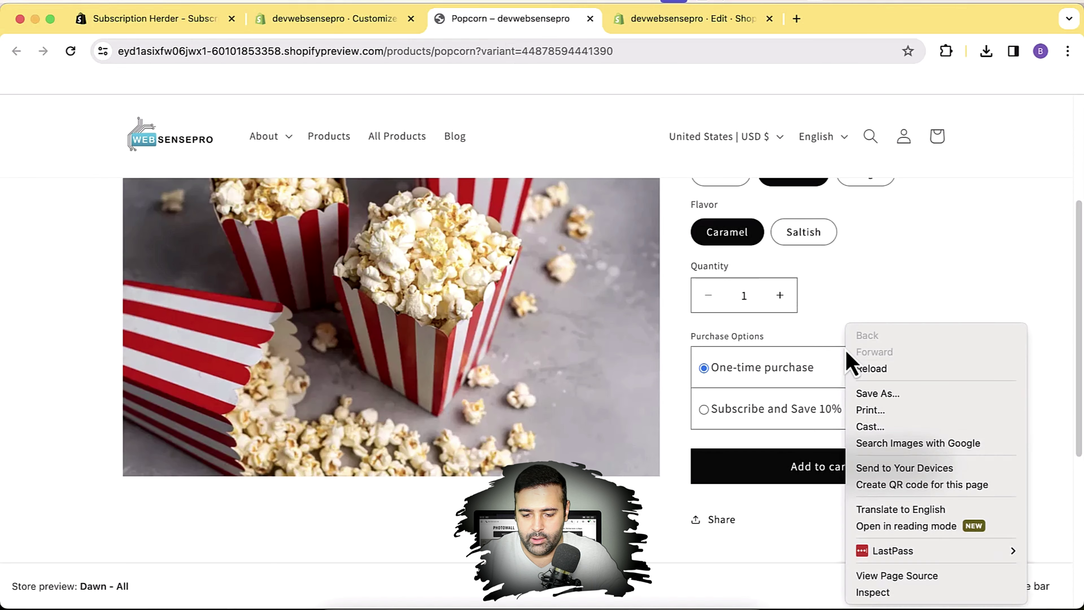
{"action": "left_click", "coordinate": [878, 594]}
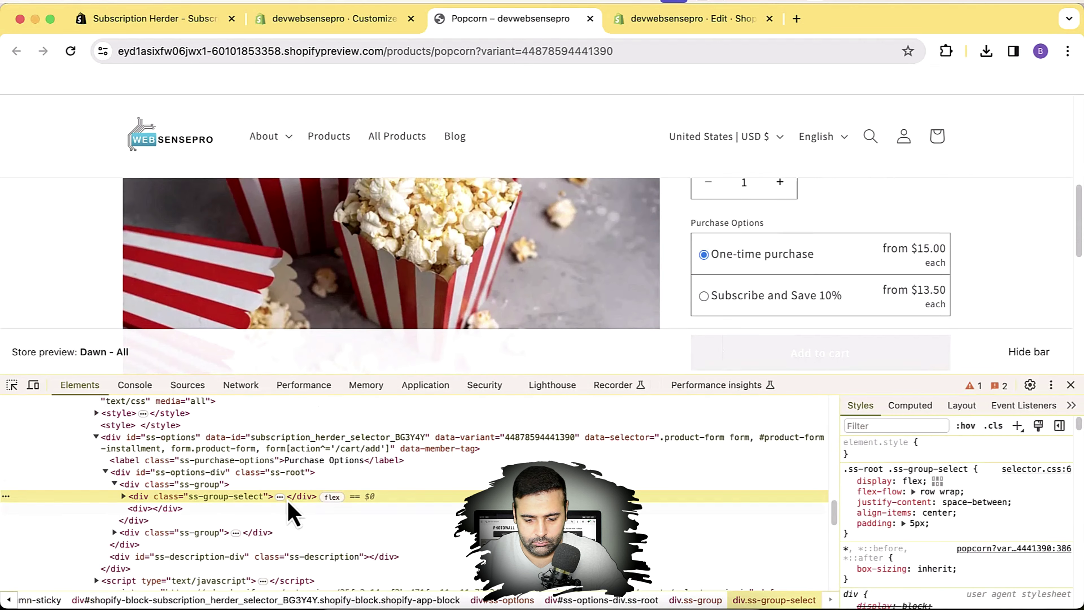
Step: Examine the purchase options' nested containers and their styles for the rule that controls the option borders
{"action": "left_click", "coordinate": [232, 474]}
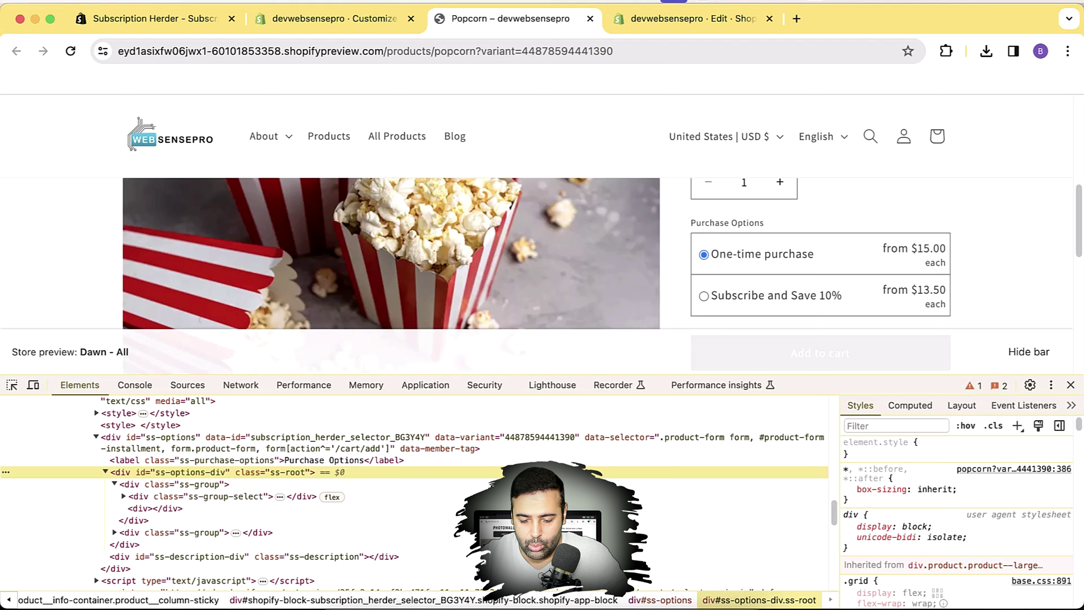
{"action": "scroll", "coordinate": [928, 497], "scroll_direction": "down", "scroll_amount": 10}
{"action": "scroll", "coordinate": [927, 493], "scroll_direction": "up", "scroll_amount": 10}
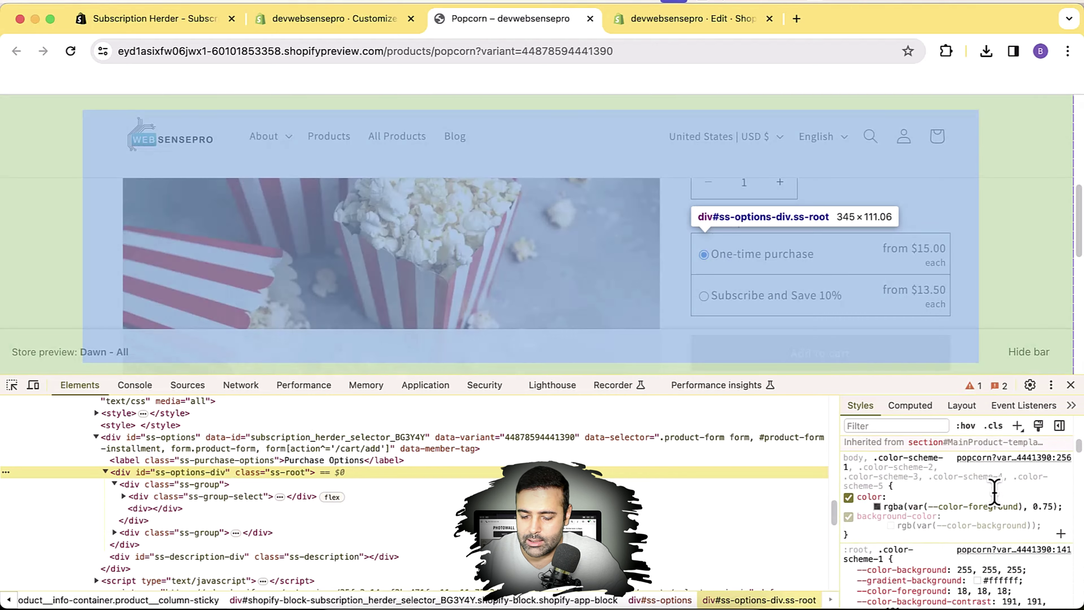
{"action": "left_click", "coordinate": [161, 444]}
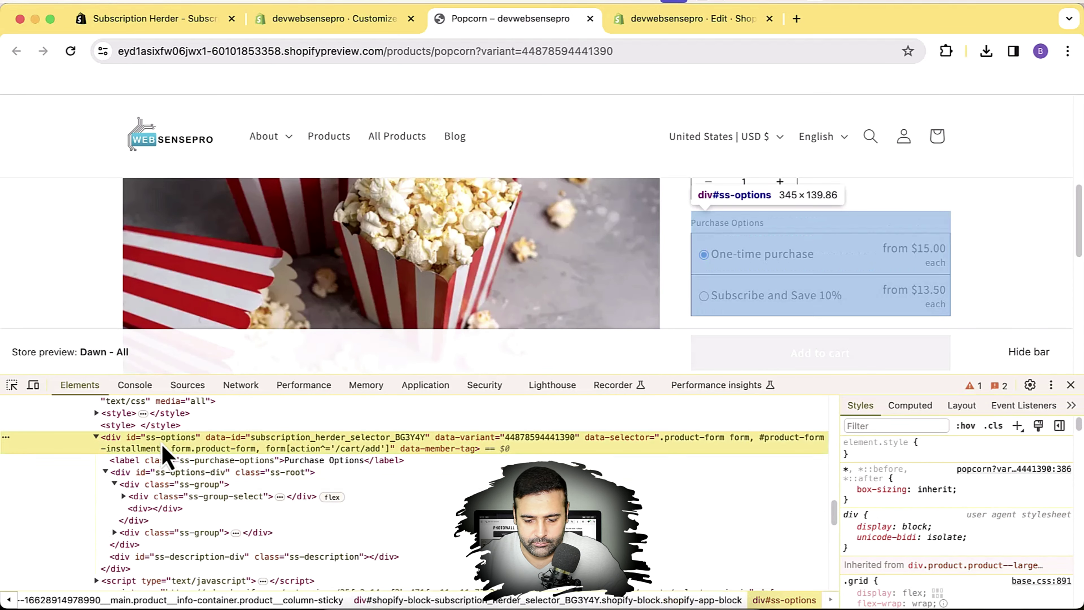
{"action": "left_click", "coordinate": [136, 486]}
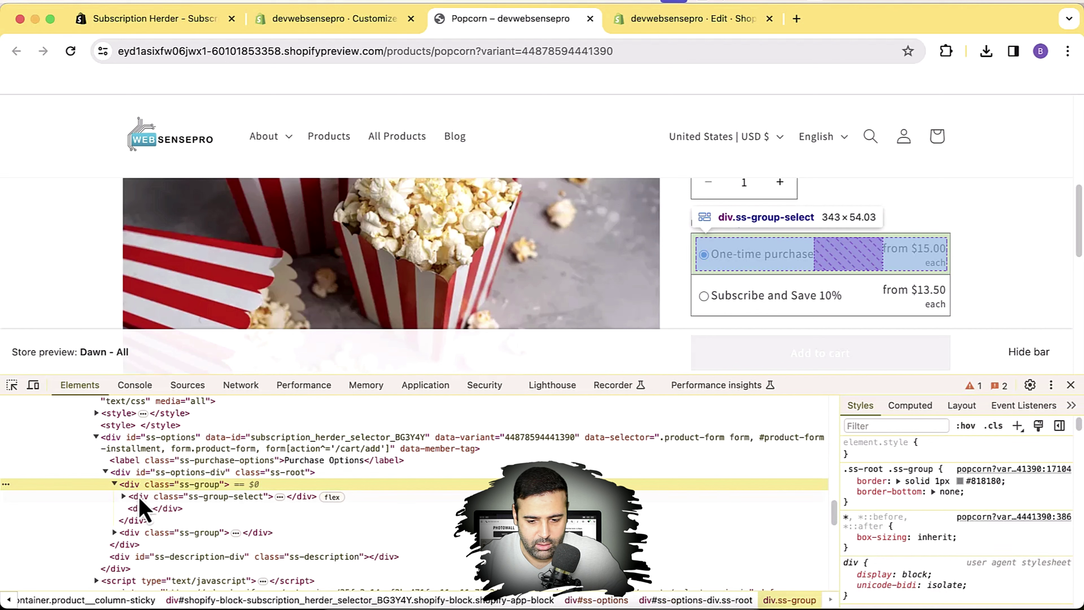
{"action": "left_click", "coordinate": [140, 496]}
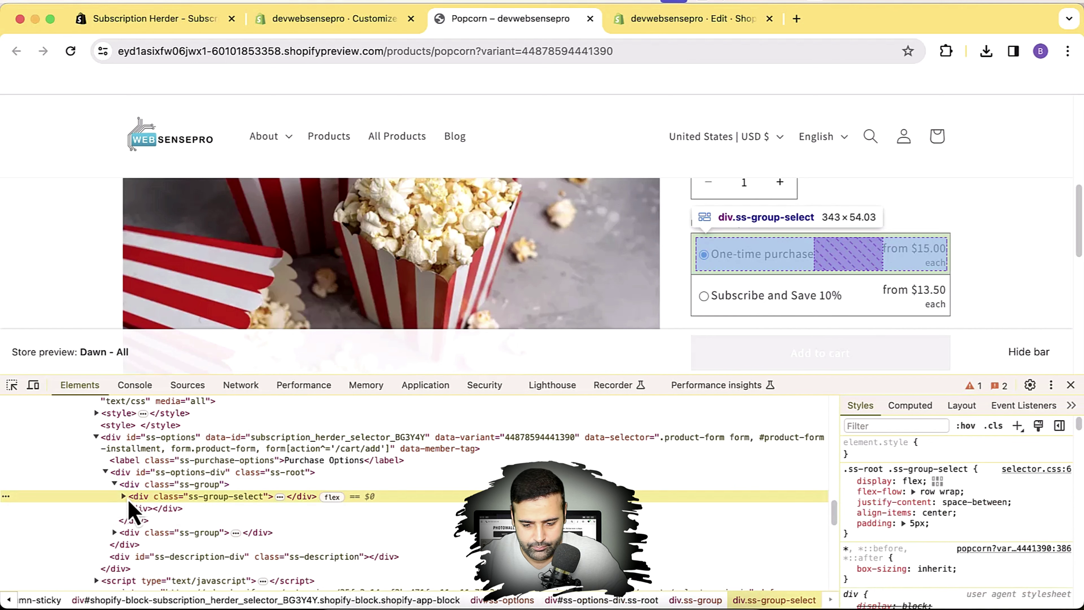
{"action": "left_click", "coordinate": [124, 496]}
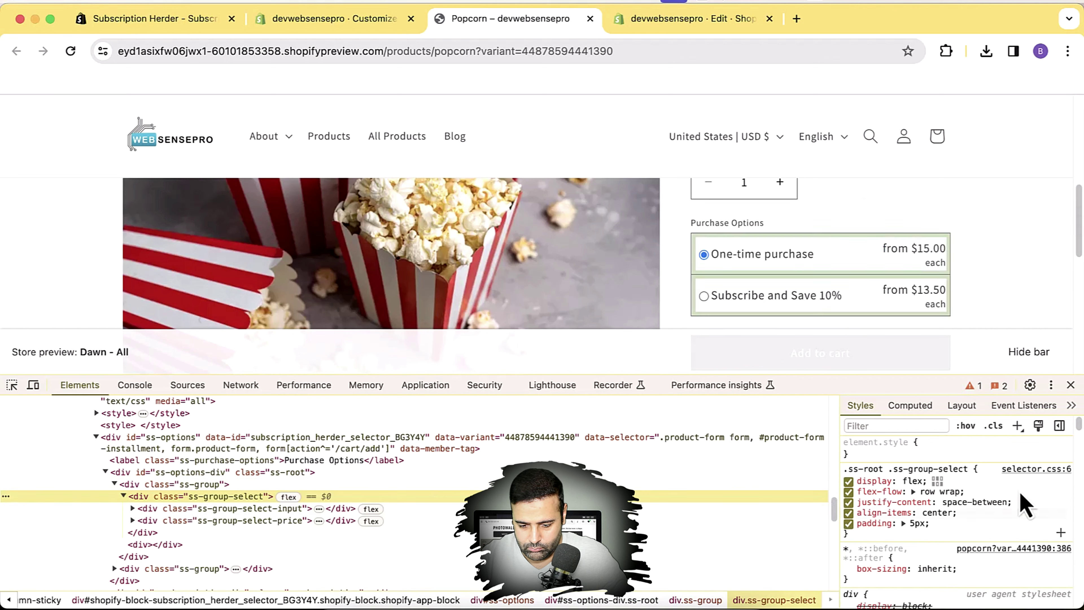
{"action": "left_click", "coordinate": [431, 484]}
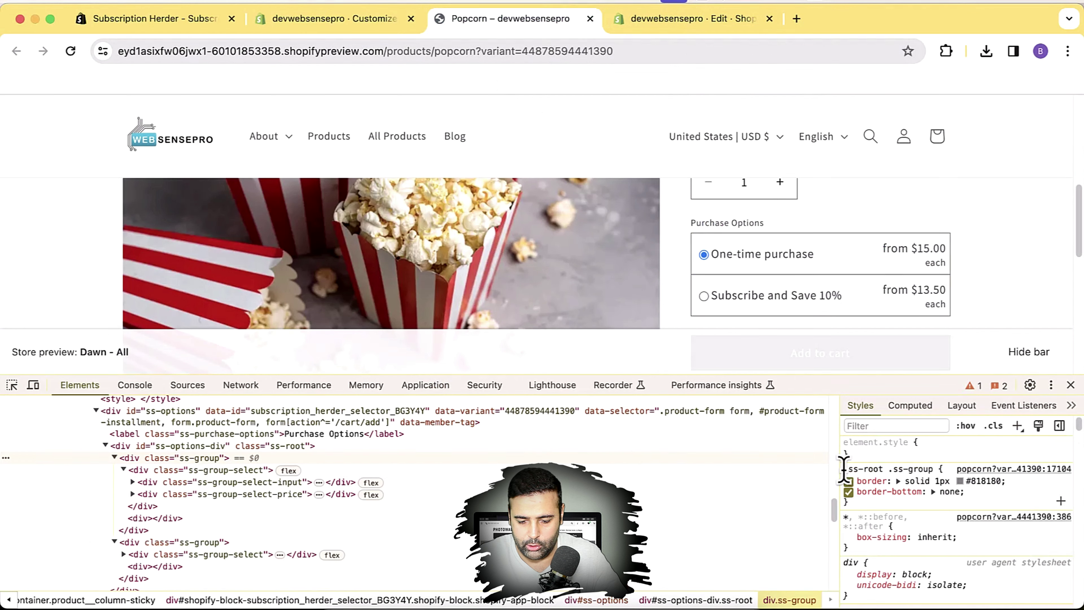
Step: Copy the ".ss-root .ss-group" selector and test a 3px border width on that rule in the Popcorn preview's inspector
{"action": "left_click_drag", "start_coordinate": [844, 470], "coordinate": [935, 469]}
{"action": "key", "text": "super+c"}
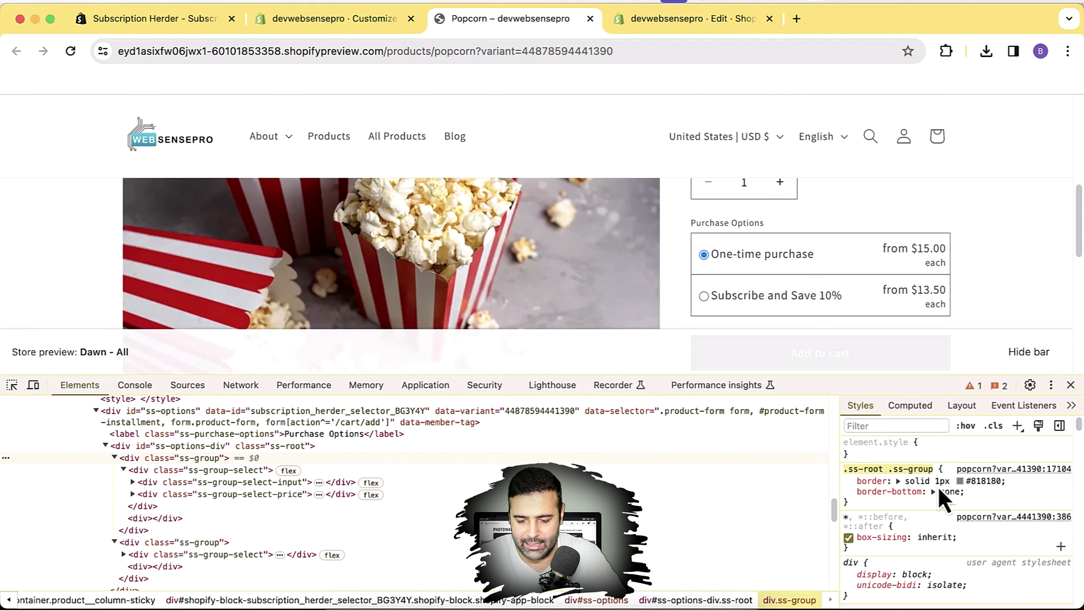
{"action": "left_click", "coordinate": [939, 481]}
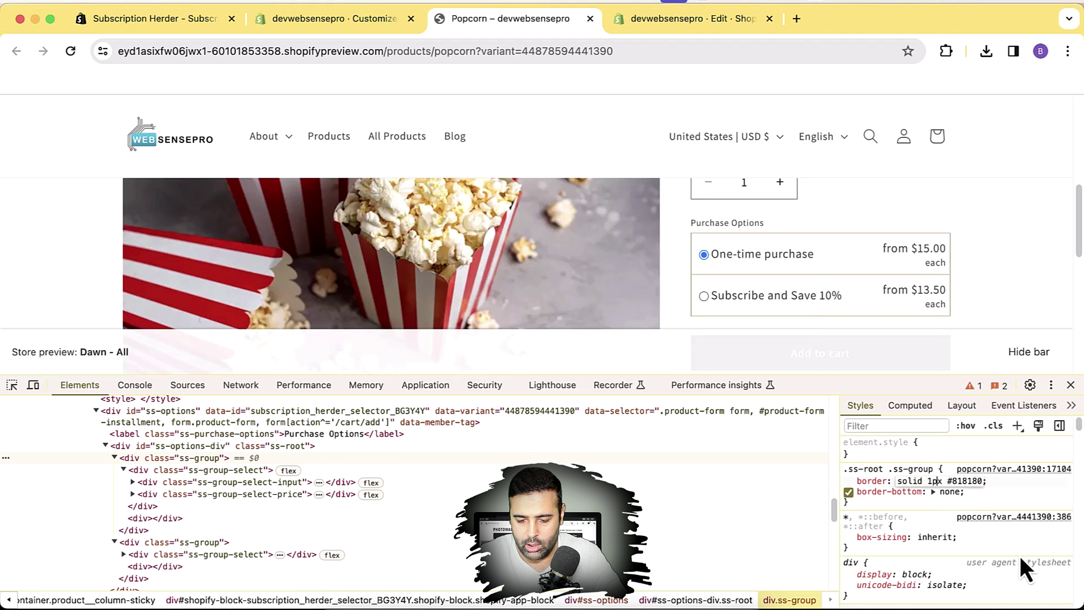
{"action": "key", "text": "Up"}
{"action": "key", "text": "Up"}
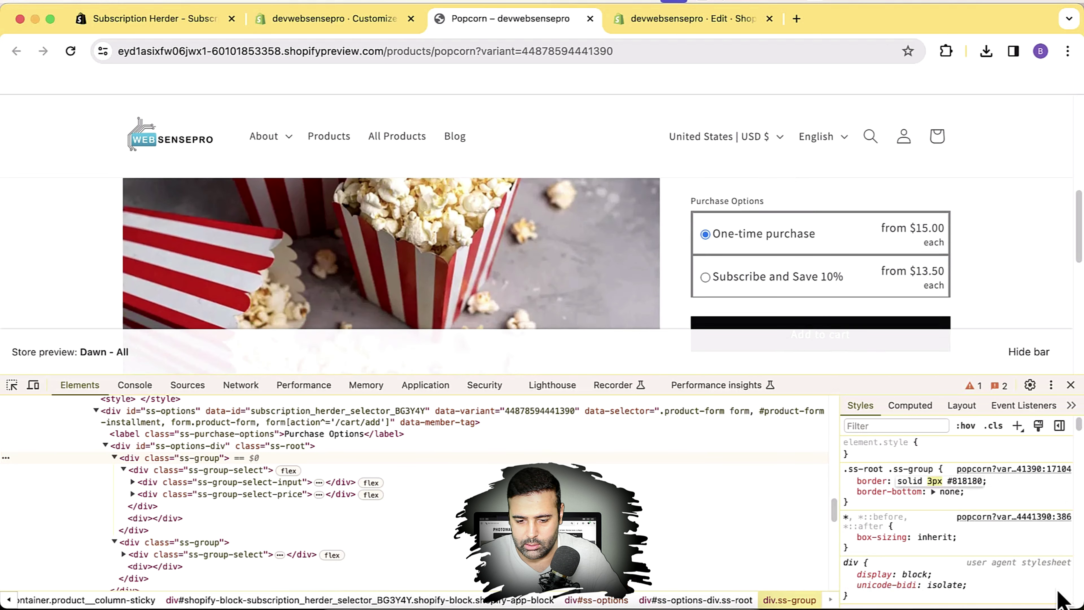
{"action": "key", "text": "Return"}
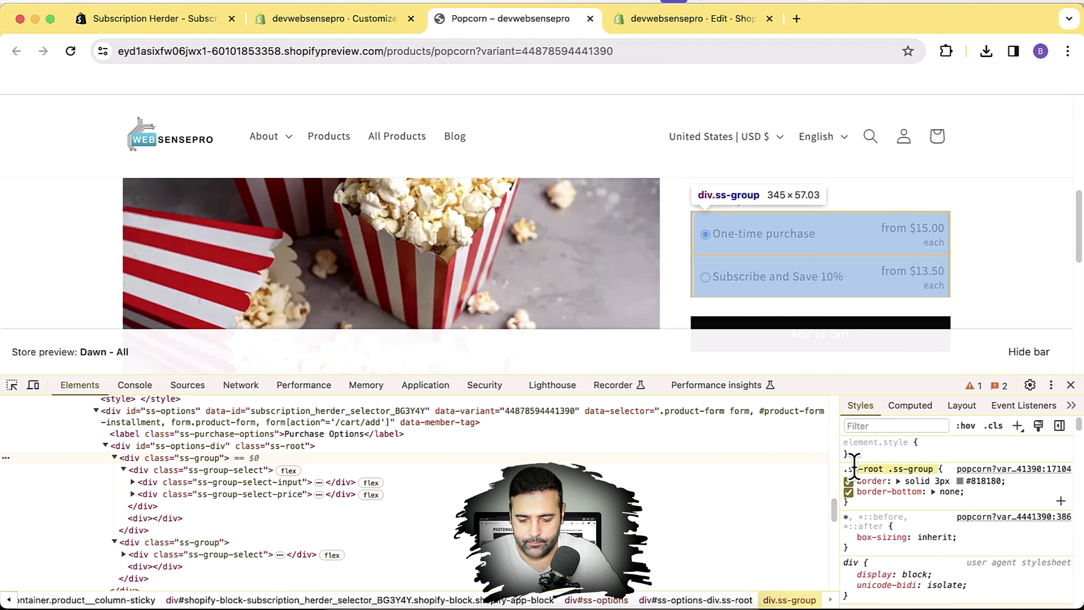
Step: In the theme editor, add a ".ss-root .ss-group" rule with "border: solid 3px;" to the Subscriptions block's Custom CSS
{"action": "left_click", "coordinate": [345, 22]}
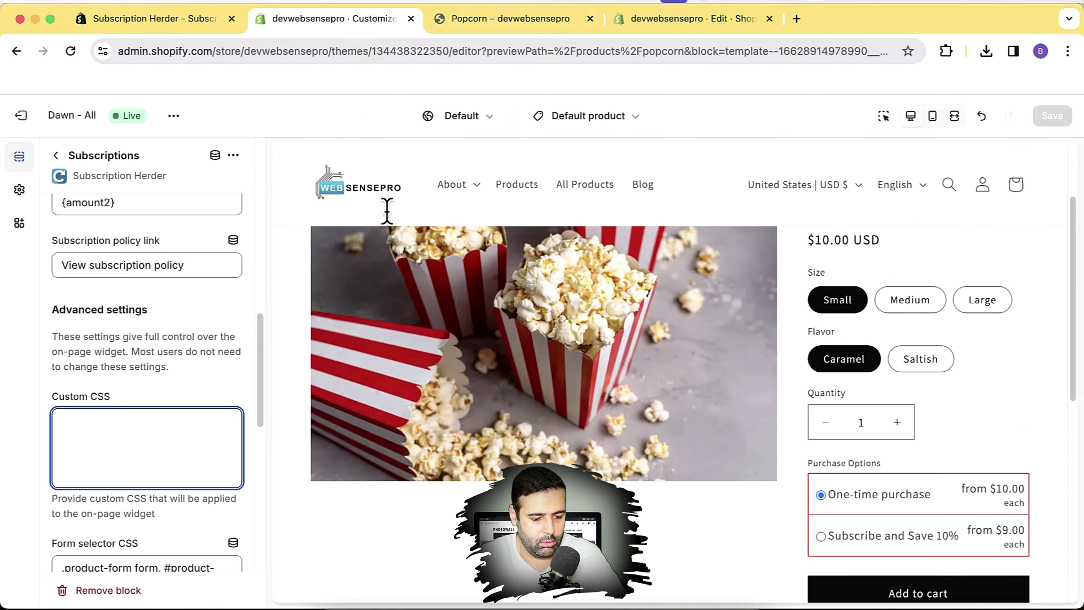
{"action": "key", "text": "super+v"}
{"action": "type", "text": "{"}
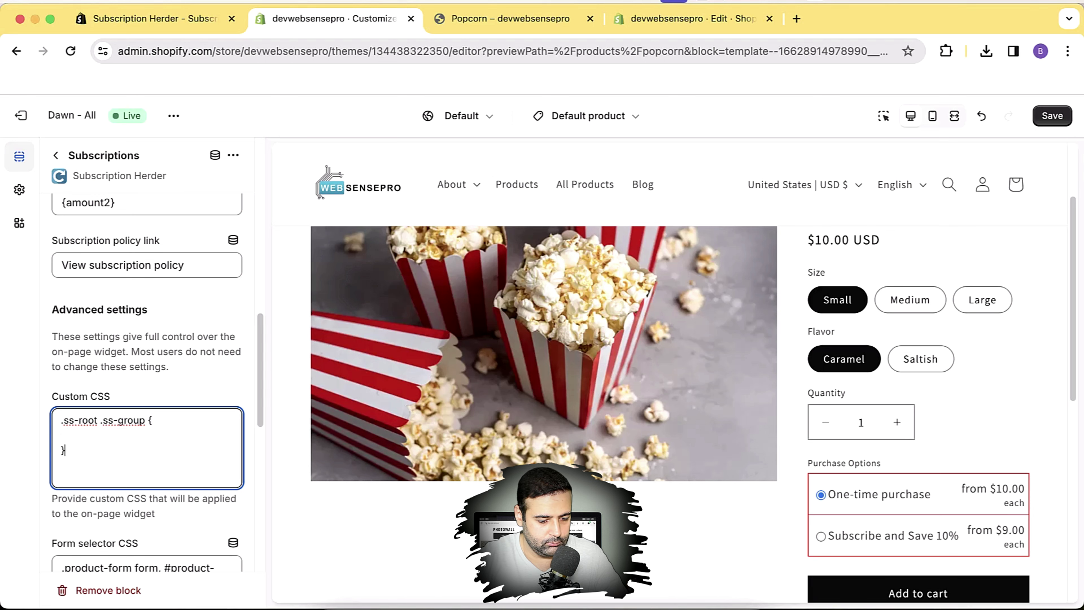
{"action": "left_click", "coordinate": [508, 20]}
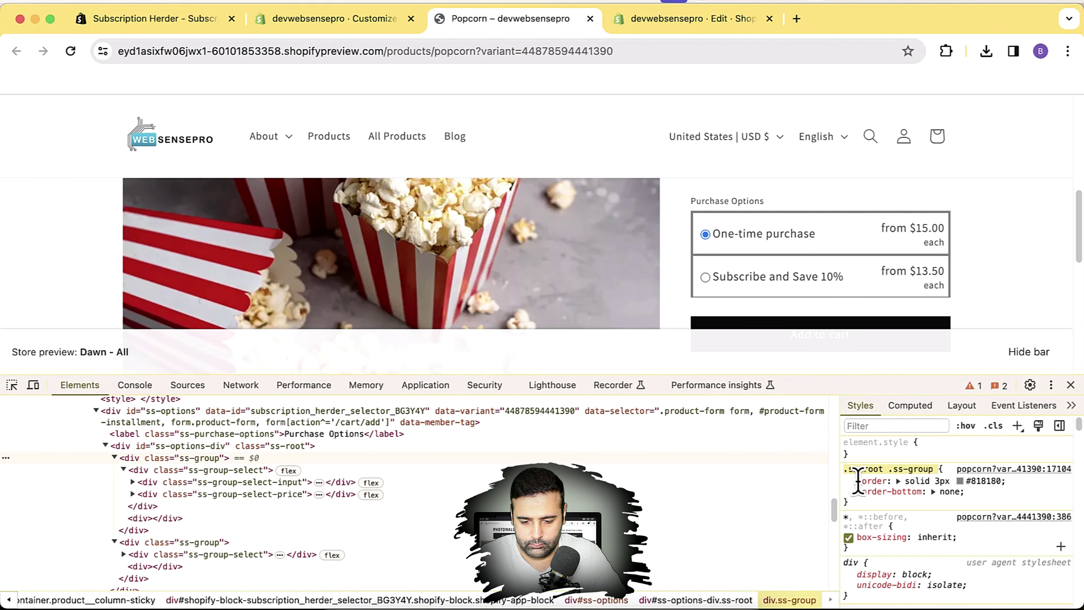
{"action": "left_click_drag", "start_coordinate": [858, 481], "coordinate": [945, 483]}
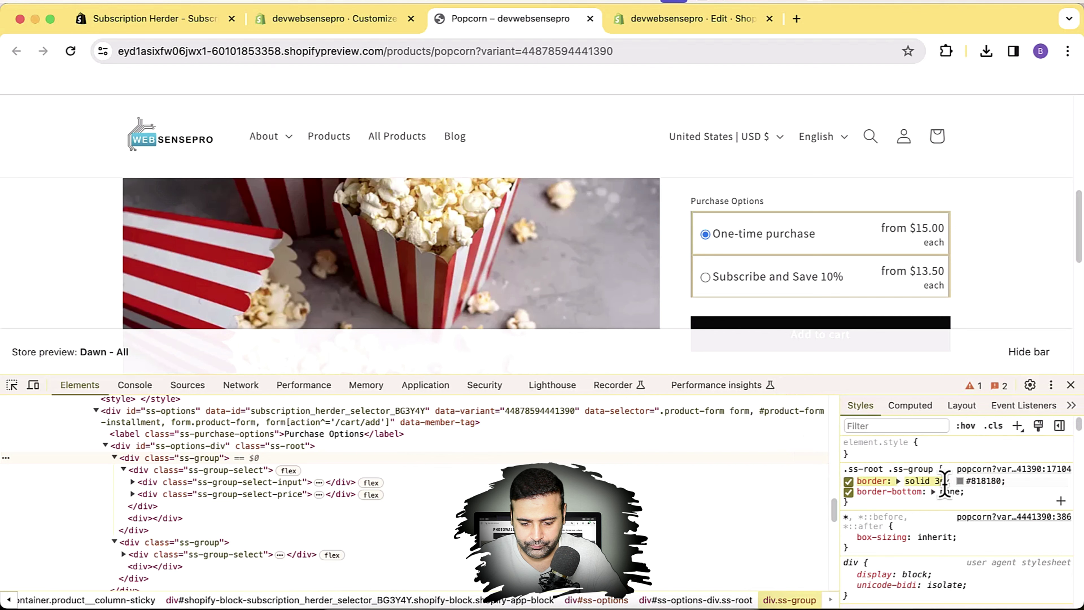
{"action": "left_click", "coordinate": [305, 20]}
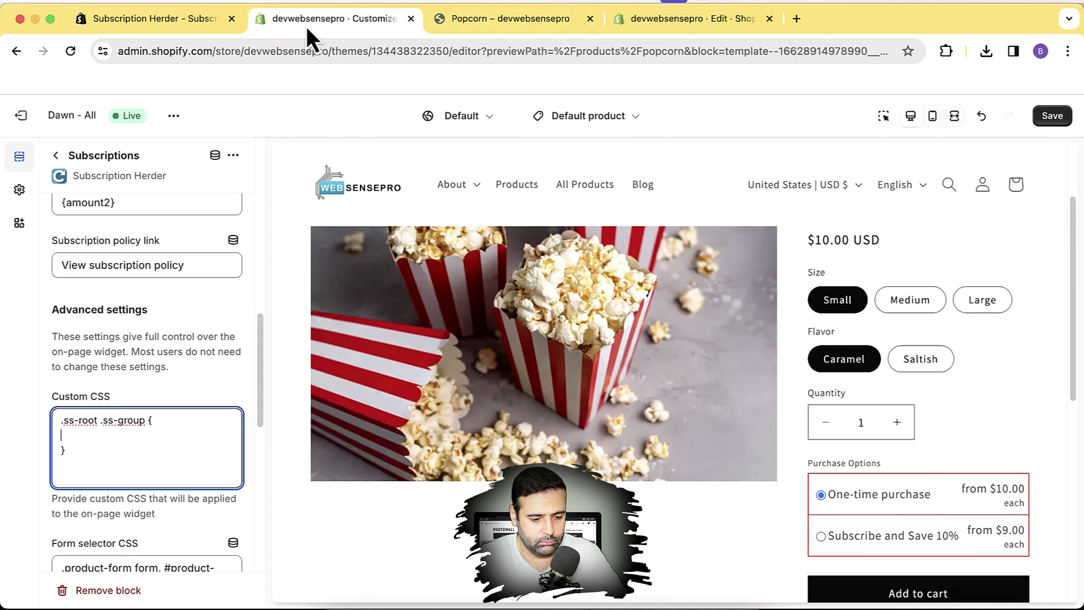
{"action": "type", "text": "border: solid 3px"}
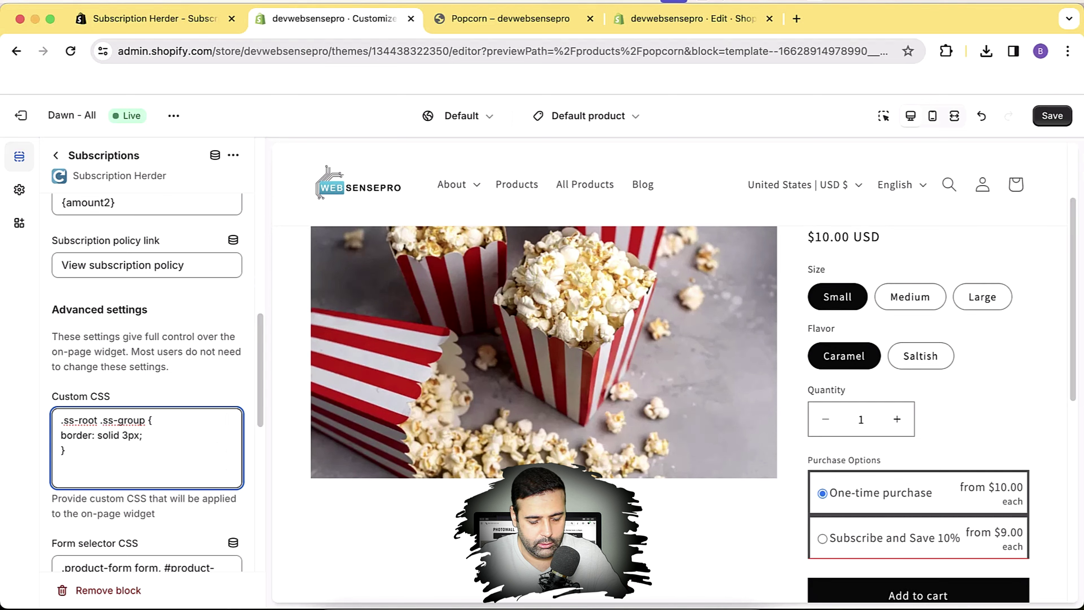
Step: Set the border width in the Custom CSS rule to 2px and save the theme
{"action": "key", "text": "BackSpace"}
{"action": "type", "text": "2"}
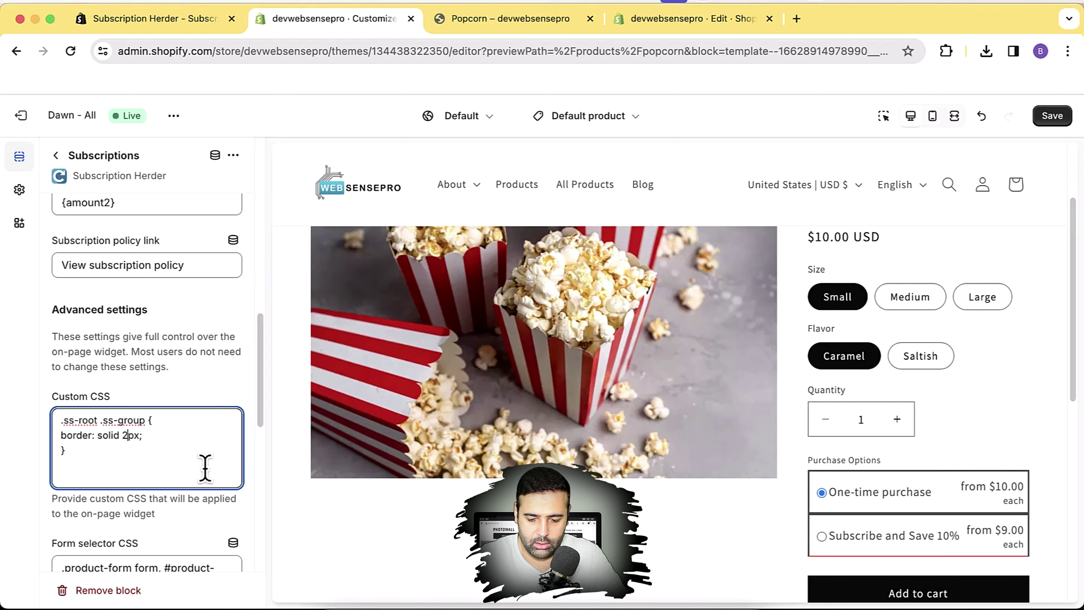
{"action": "left_click", "coordinate": [1062, 119]}
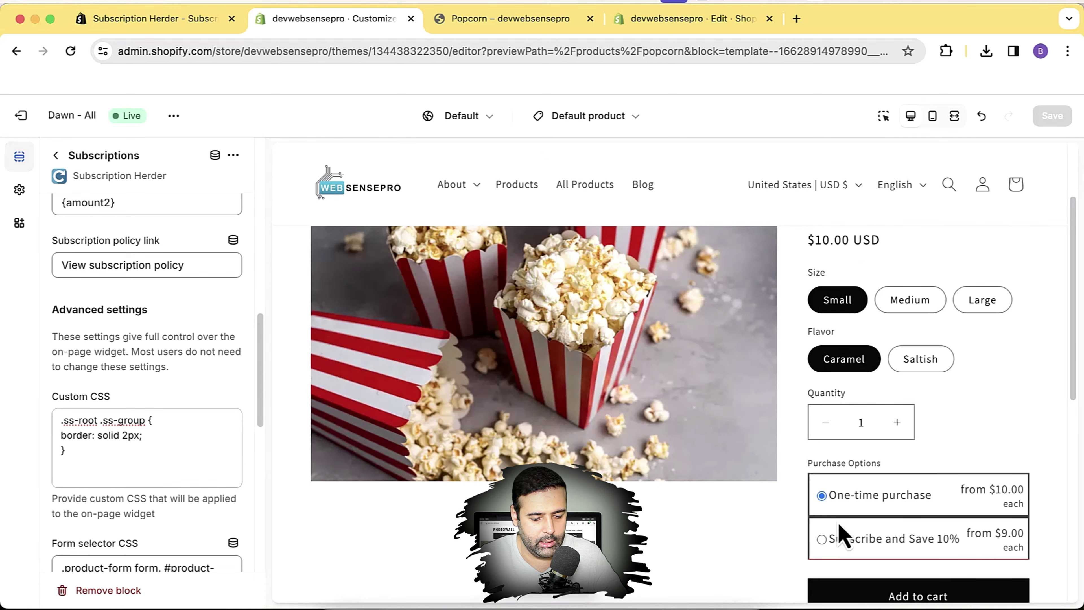
Step: Return to the Popcorn store preview and reload it to check the saved border styling
{"action": "left_click", "coordinate": [171, 18]}
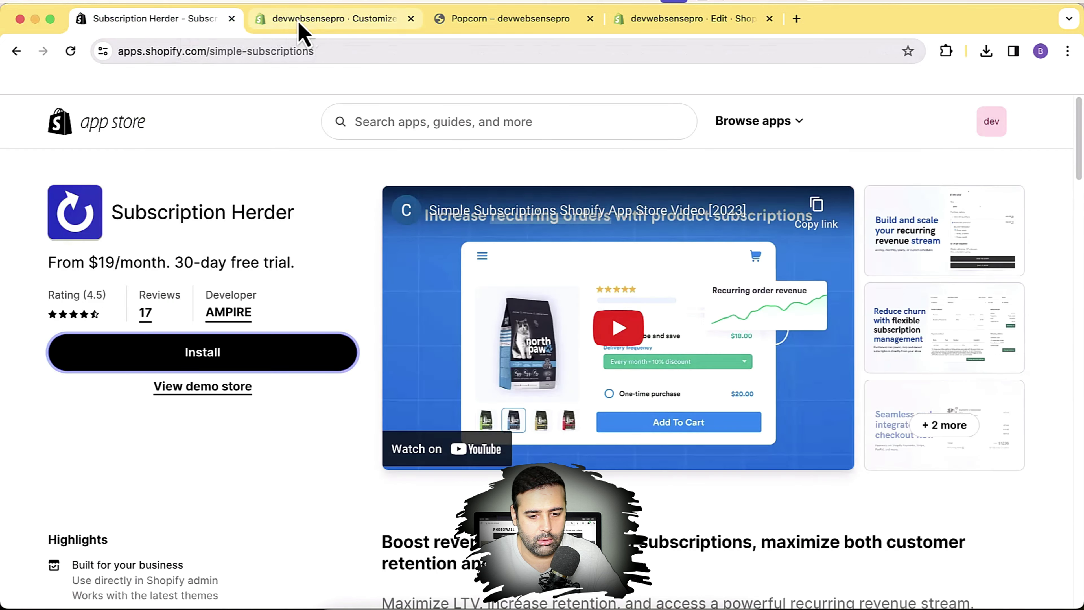
{"action": "left_click", "coordinate": [299, 25]}
{"action": "left_click", "coordinate": [477, 26]}
{"action": "key", "text": "super+r"}
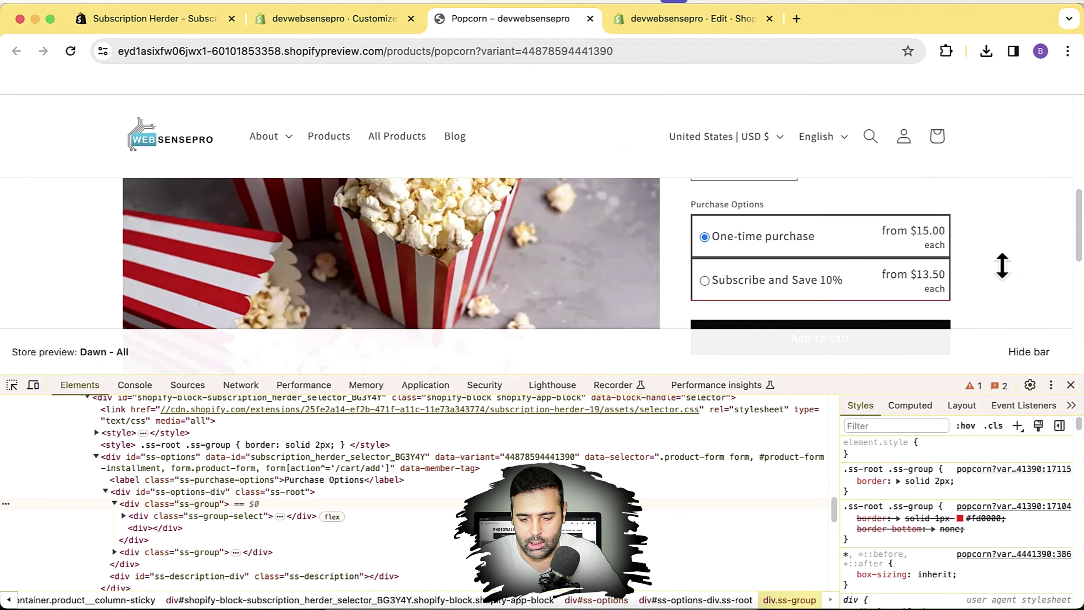
Step: Copy the color #fd0000 from the overridden 1px border declaration in the preview's inspector
{"action": "left_click", "coordinate": [979, 520]}
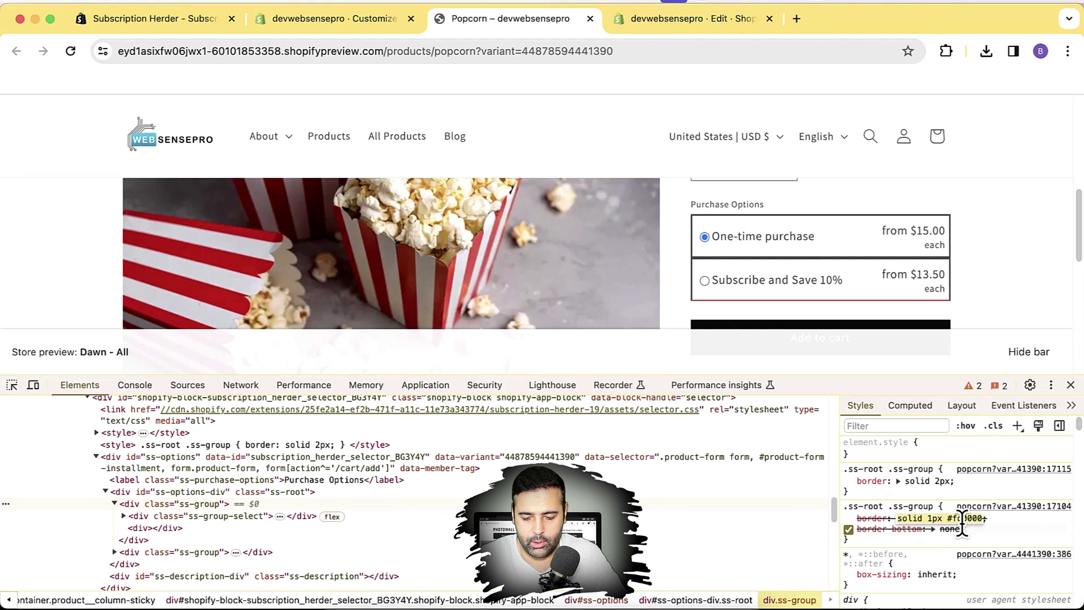
{"action": "left_click", "coordinate": [950, 518]}
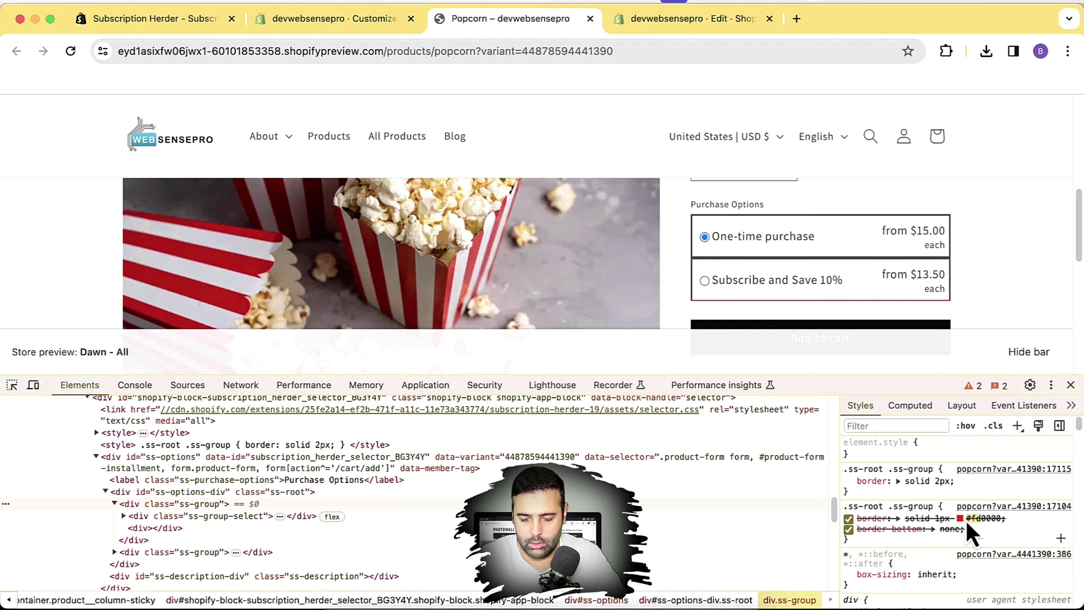
{"action": "left_click", "coordinate": [964, 520]}
{"action": "key", "text": "Return"}
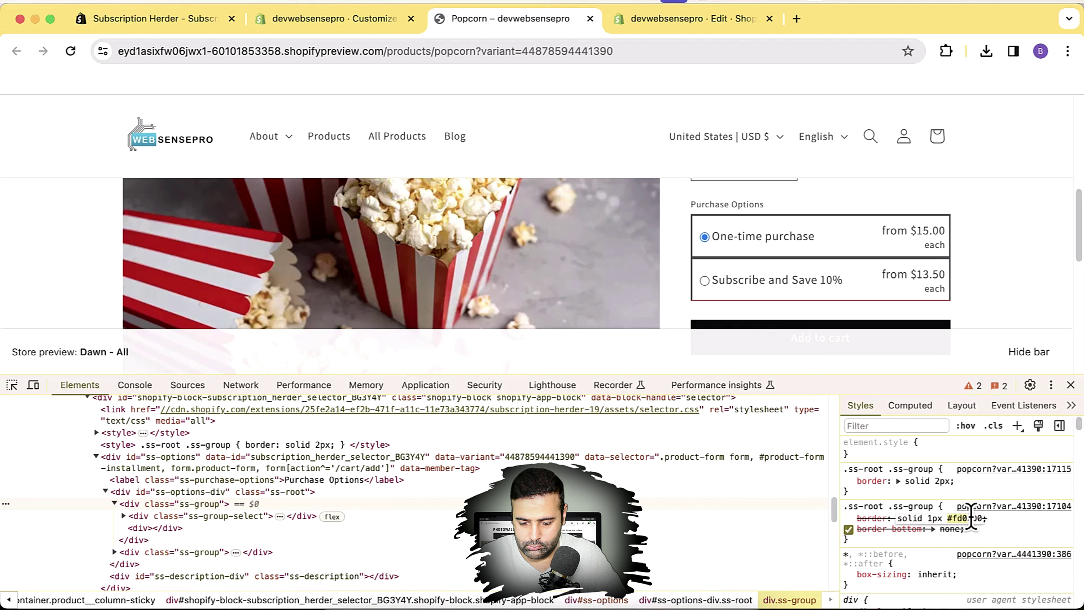
Step: In the theme editor, add the color to the Custom CSS border declaration so it reads "border: solid 2px #fd0000;"
{"action": "left_click", "coordinate": [299, 24]}
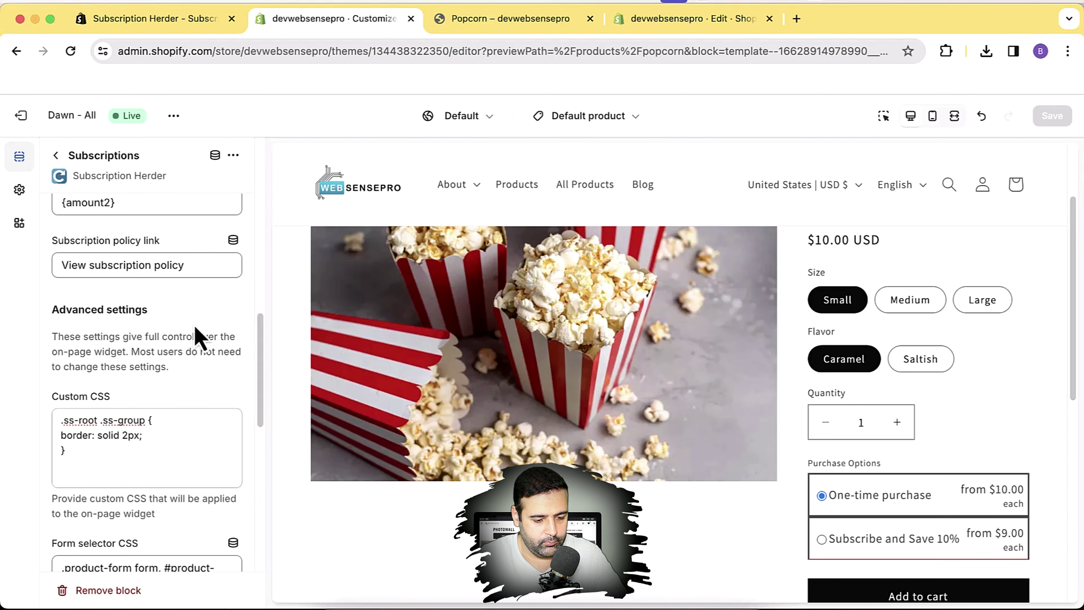
{"action": "left_click", "coordinate": [155, 434]}
{"action": "type", "text": "#fd0000"}
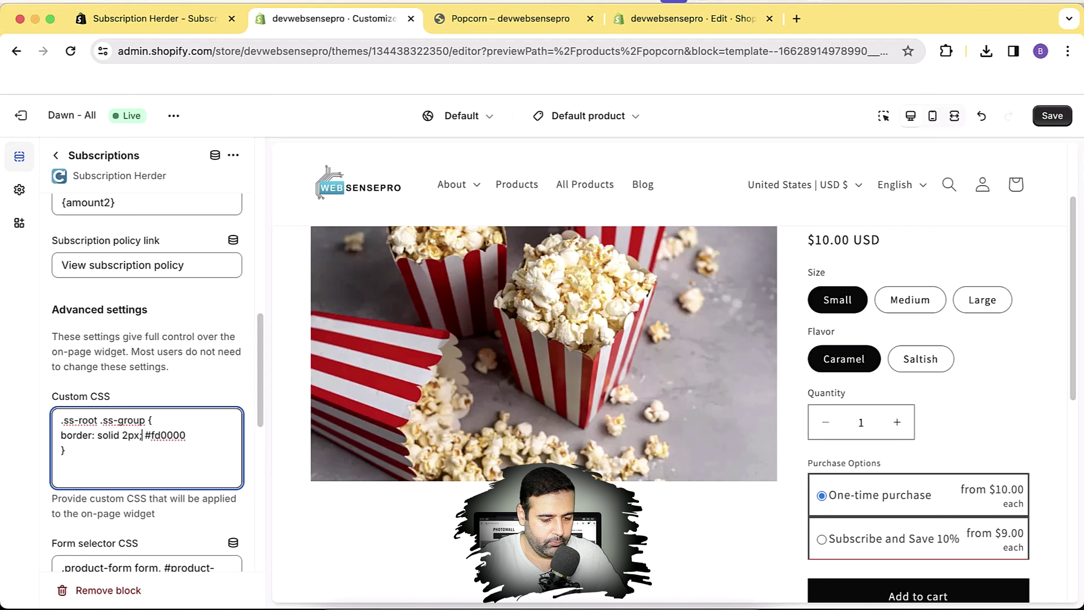
{"action": "key", "text": "BackSpace"}
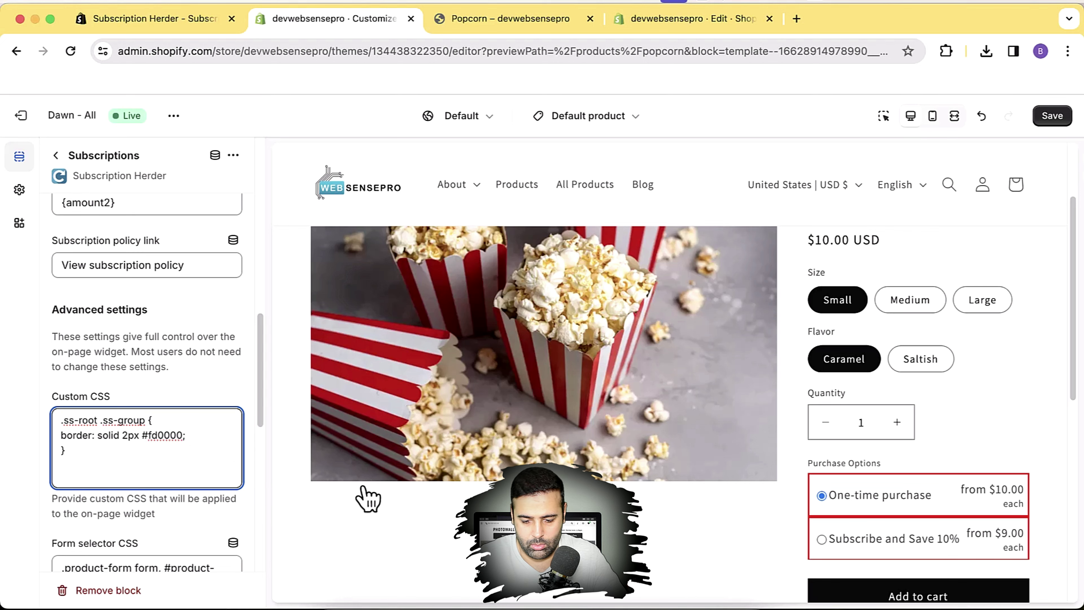
{"action": "scroll", "coordinate": [987, 363], "scroll_direction": "down", "scroll_amount": 2}
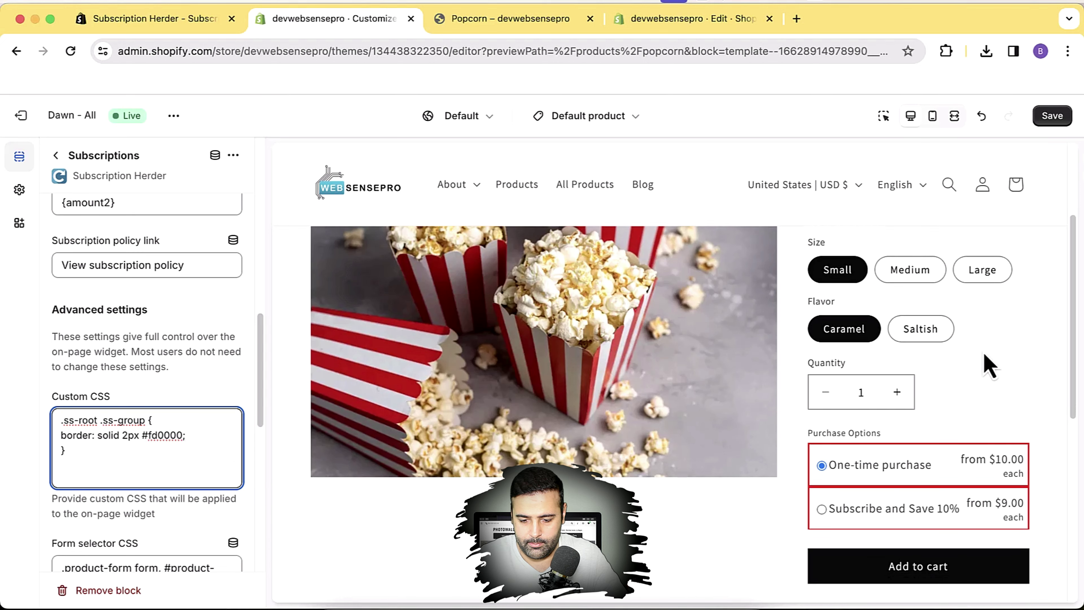